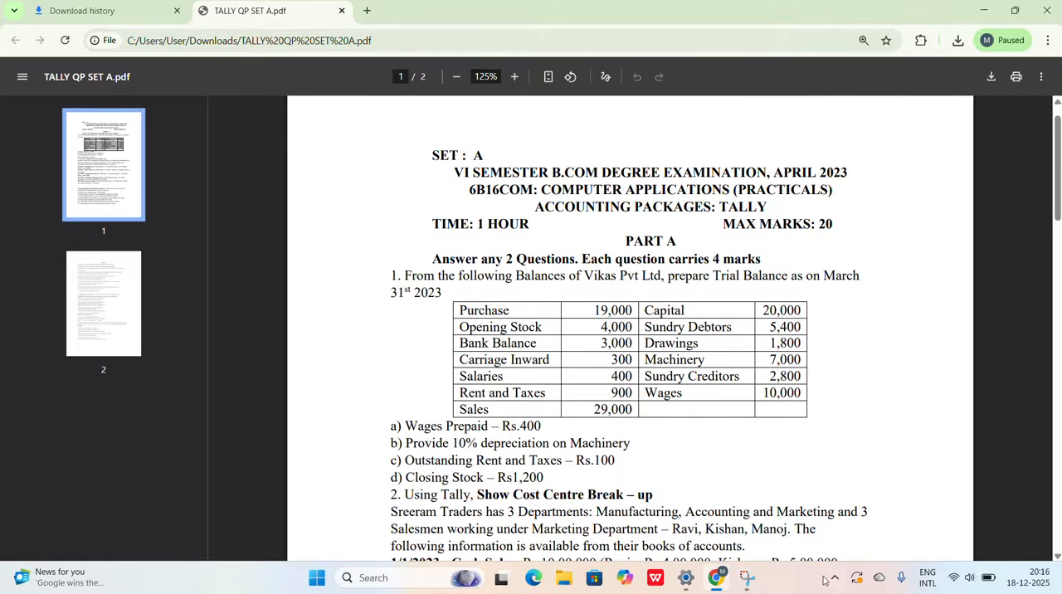
# Step: Minimize the question paper, launch Tally.ERP 9 from the desktop and choose to work in Educational Mode
pyautogui.click(984, 11)
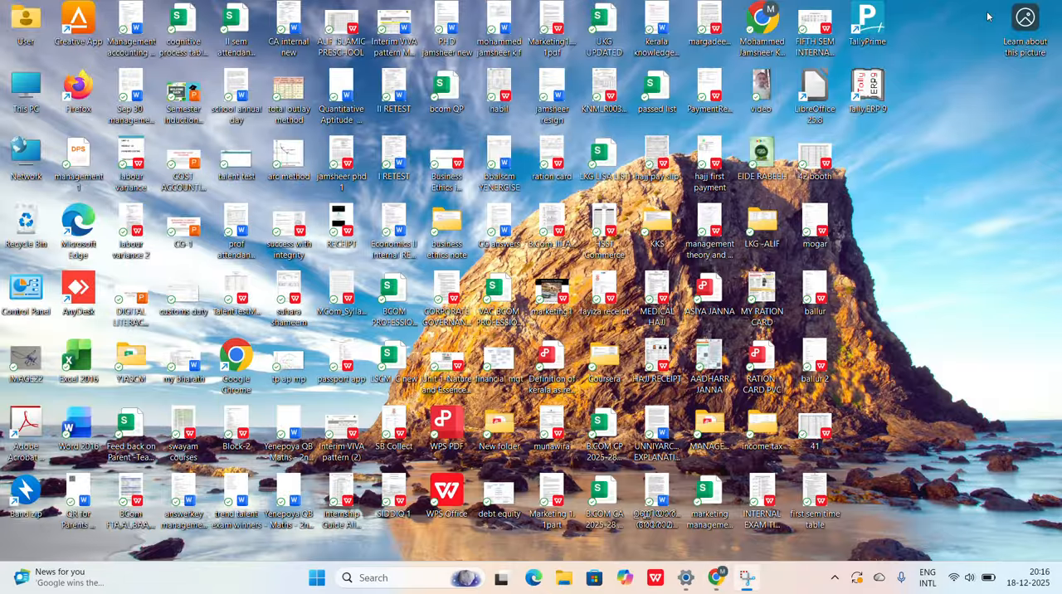
pyautogui.doubleClick(881, 94)
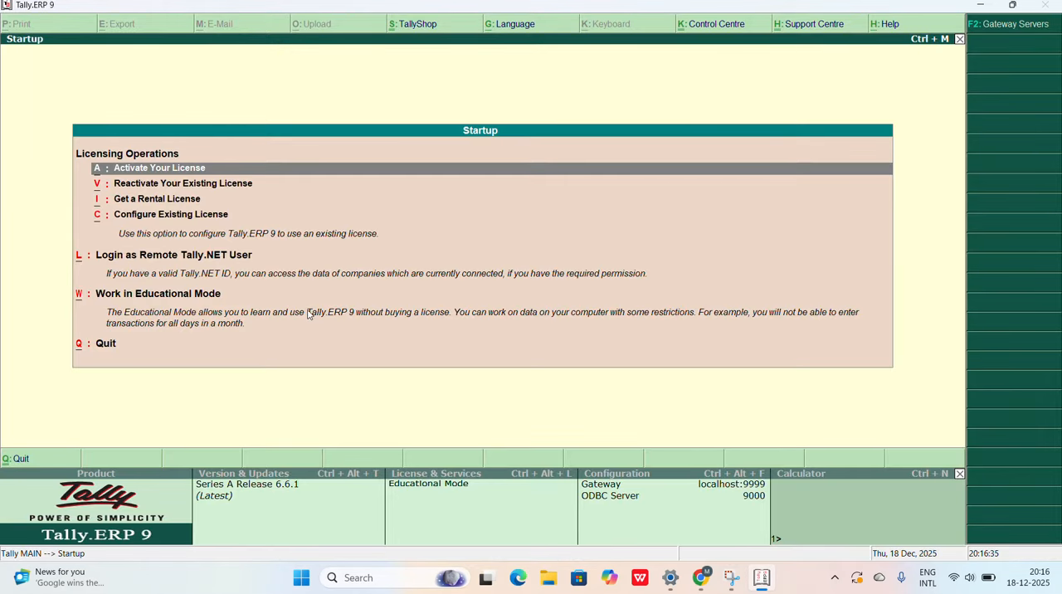
pyautogui.press('Down')
pyautogui.press('Down')
pyautogui.press('Down')
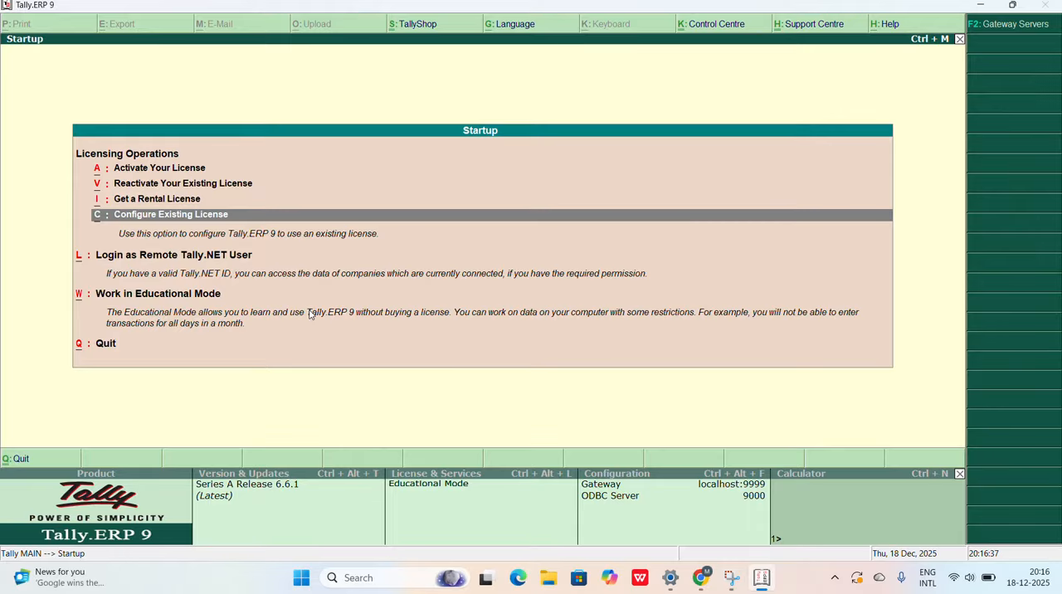
pyautogui.press('Down')
pyautogui.press('Down')
pyautogui.press('Return')
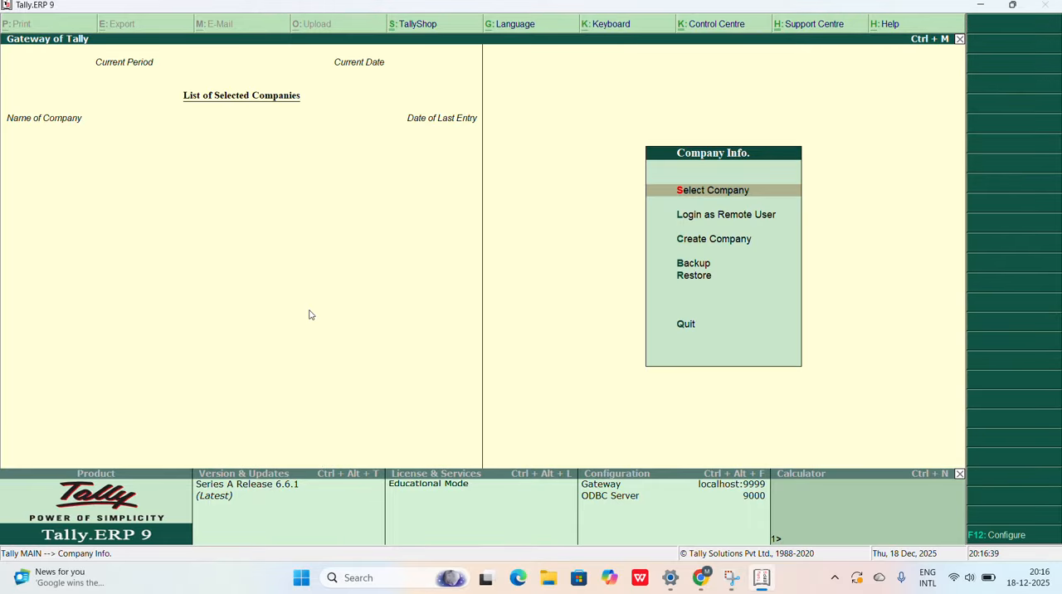
# Step: Start creating a company named Vikas Pvt Ltd, keeping the same mailing name and a blank address
pyautogui.press('Down')
pyautogui.press('Down')
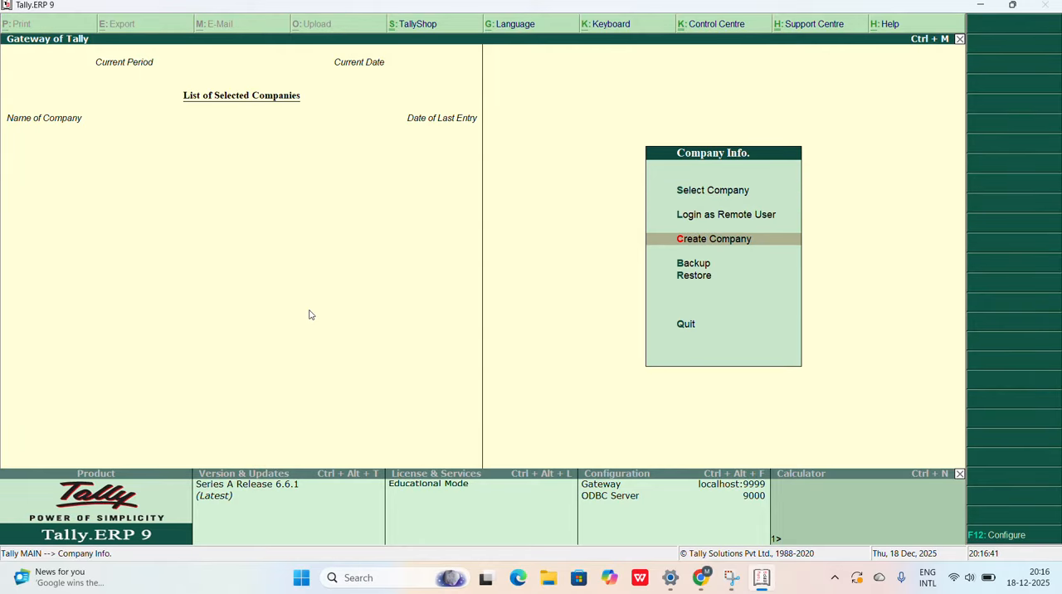
pyautogui.press('Return')
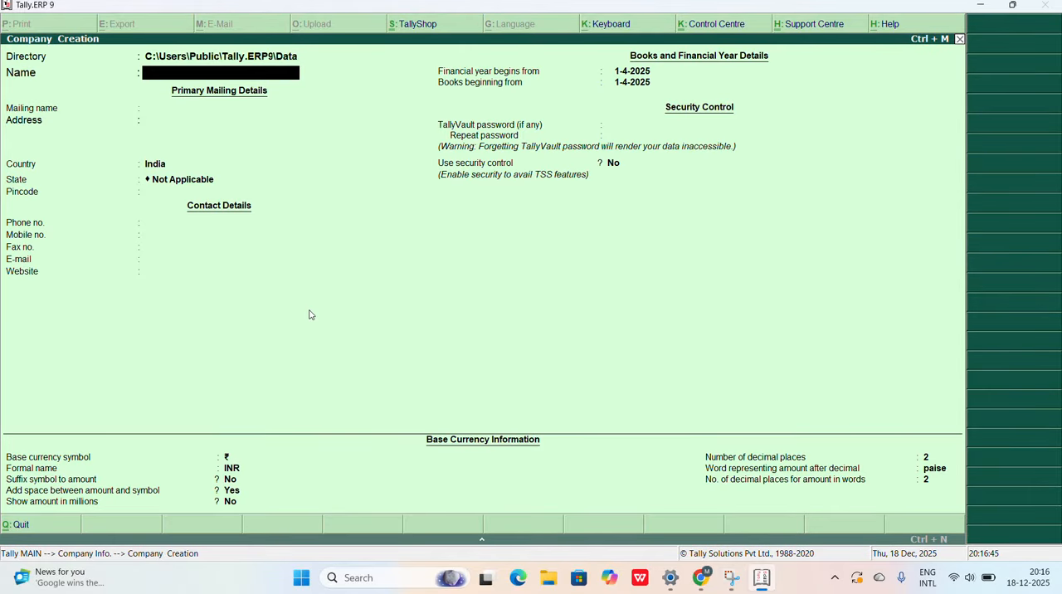
pyautogui.write('Vikas Pvt Ltd')
pyautogui.press('Return')
pyautogui.press('Return')
pyautogui.press('Return')
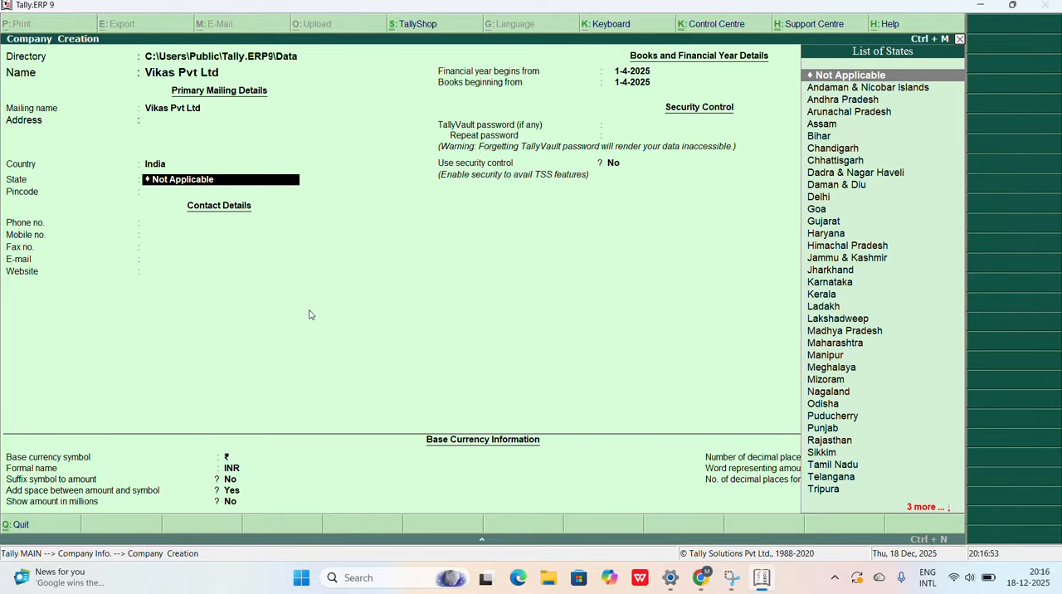
pyautogui.press('Down')
pyautogui.press('Down')
pyautogui.press('Down')
pyautogui.press('Down')
pyautogui.press('Down')
pyautogui.press('Down')
pyautogui.press('Down')
pyautogui.press('Down')
pyautogui.press('Down')
pyautogui.press('Down')
pyautogui.press('Down')
pyautogui.press('Down')
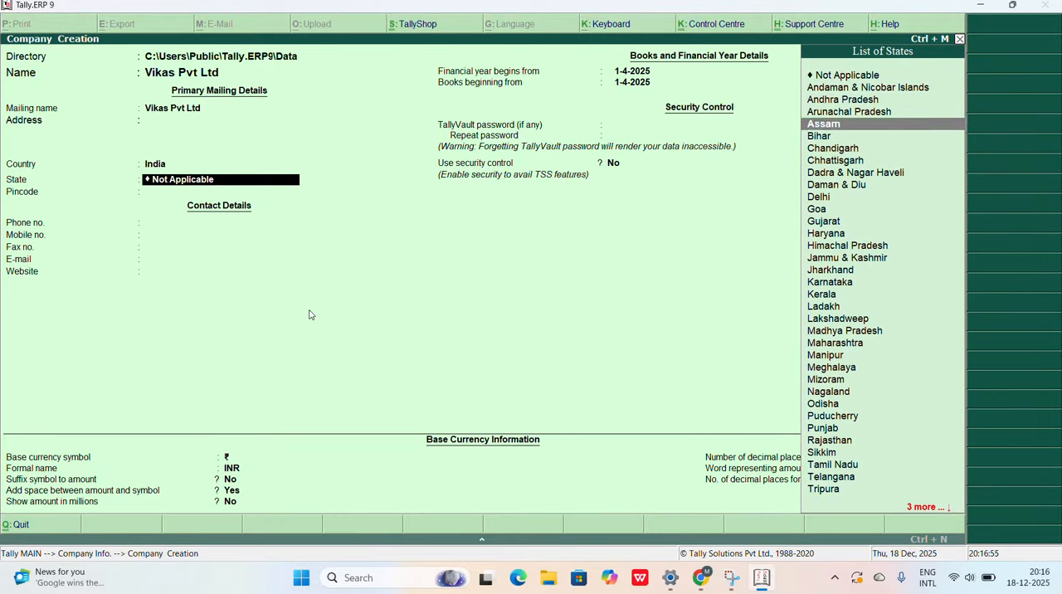
pyautogui.press('Down')
pyautogui.press('Down')
pyautogui.press('End')
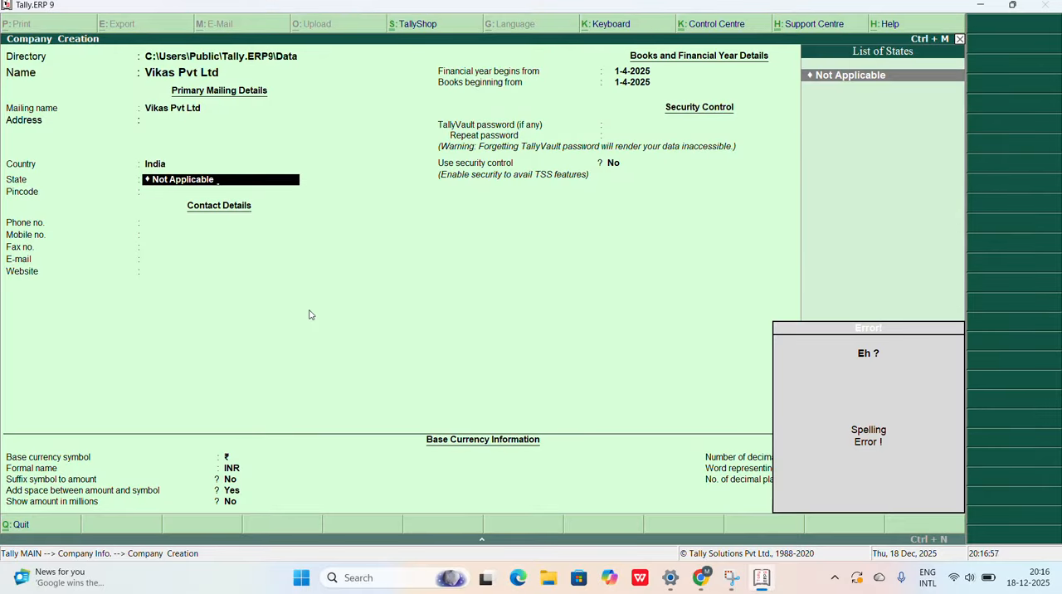
# Step: Clear the company's state value, choose Kerala instead, and leave the pincode and contact details blank
pyautogui.press('BackSpace')
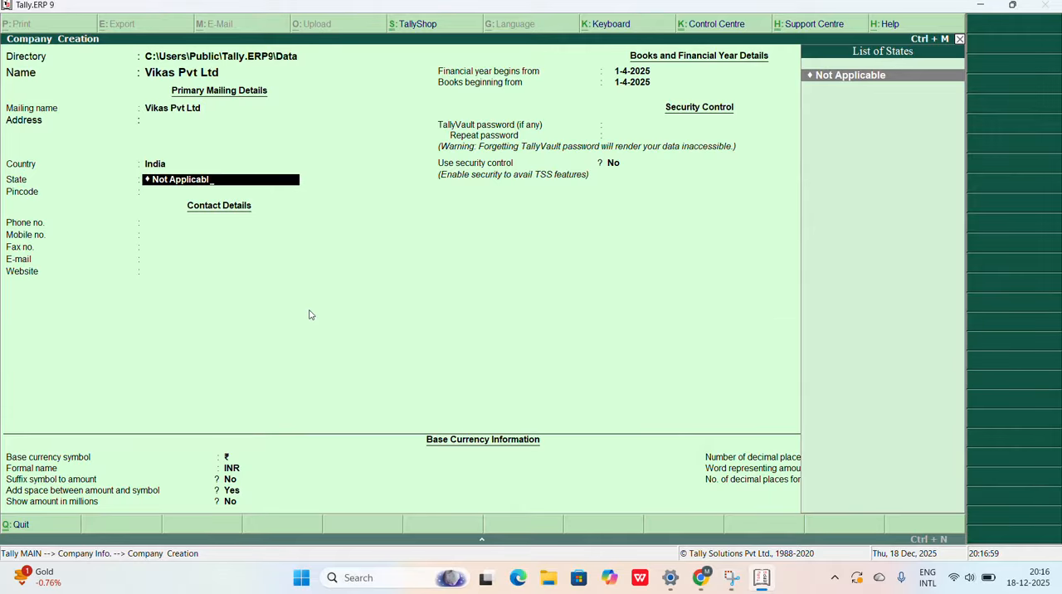
pyautogui.press('BackSpace')
pyautogui.press('BackSpace')
pyautogui.press('BackSpace')
pyautogui.press('BackSpace')
pyautogui.press('BackSpace')
pyautogui.press('BackSpace')
pyautogui.press('BackSpace')
pyautogui.press('BackSpace')
pyautogui.press('BackSpace')
pyautogui.press('BackSpace')
pyautogui.write('u')
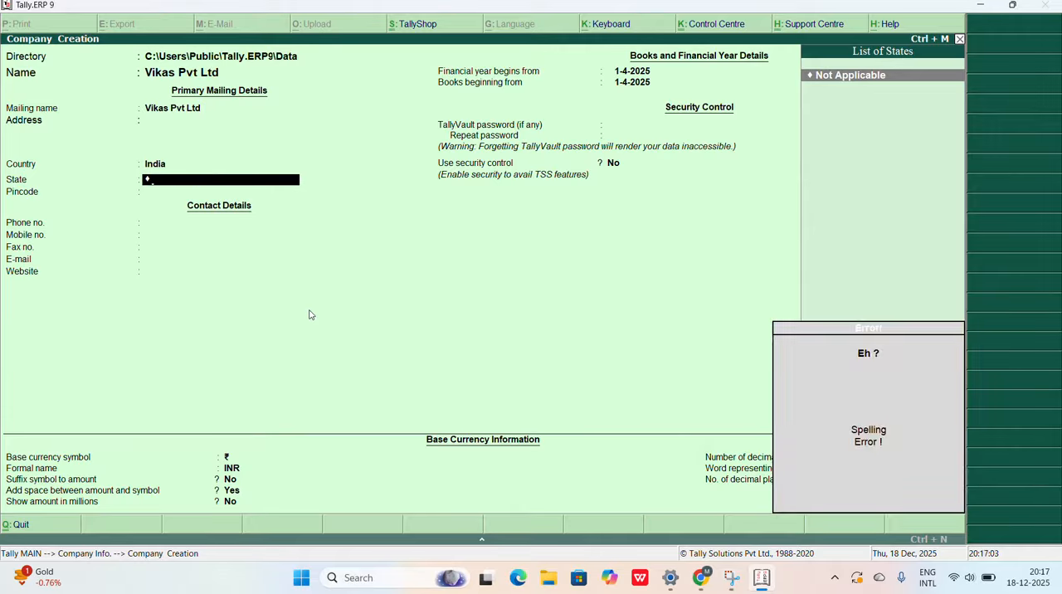
pyautogui.press('BackSpace')
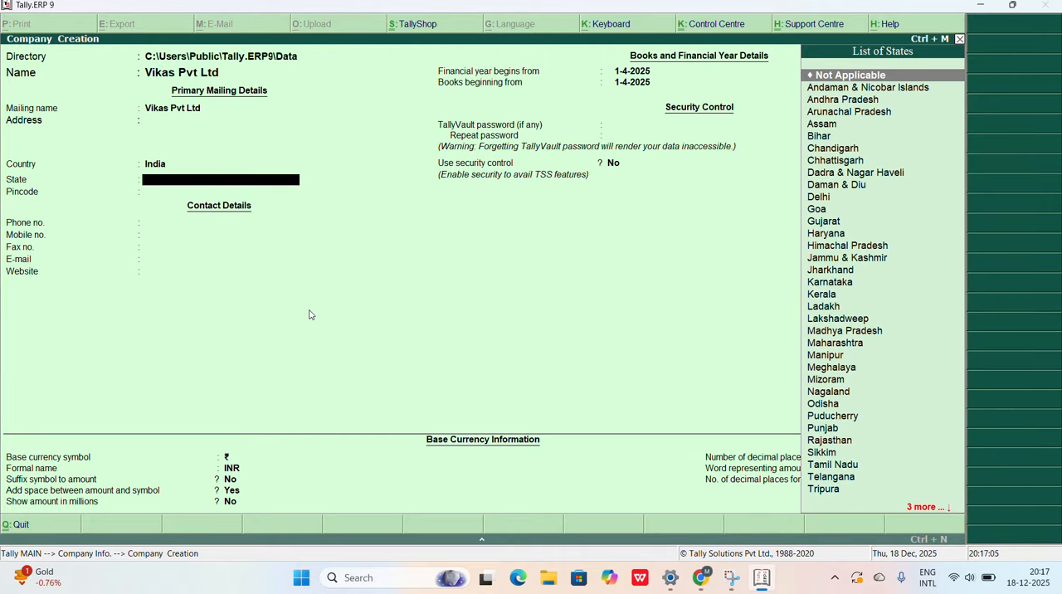
pyautogui.write('K')
pyautogui.press('Down')
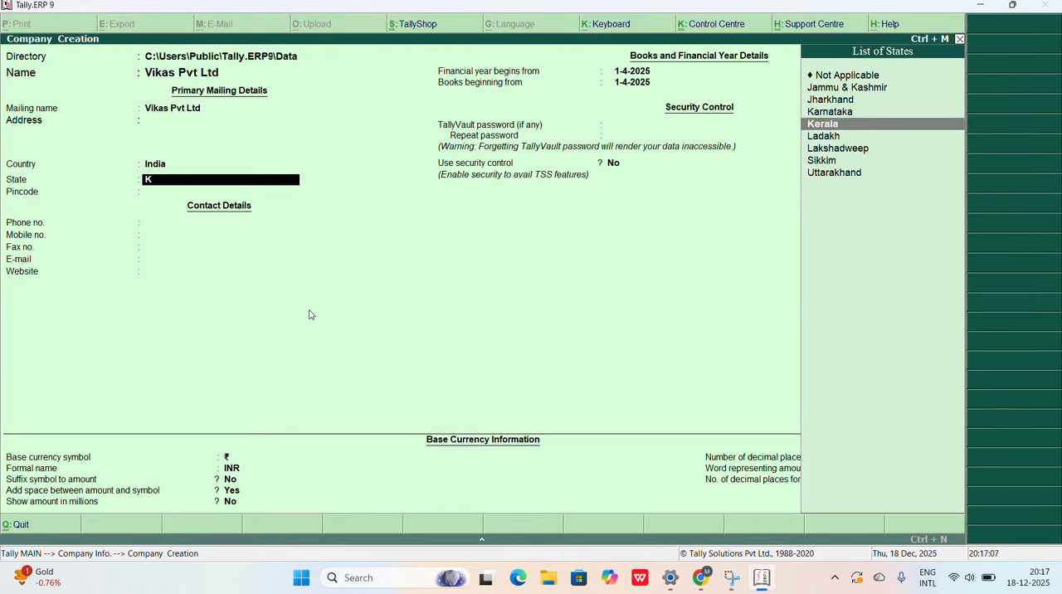
pyautogui.press('Return')
pyautogui.press('Return')
pyautogui.press('Return')
pyautogui.press('Return')
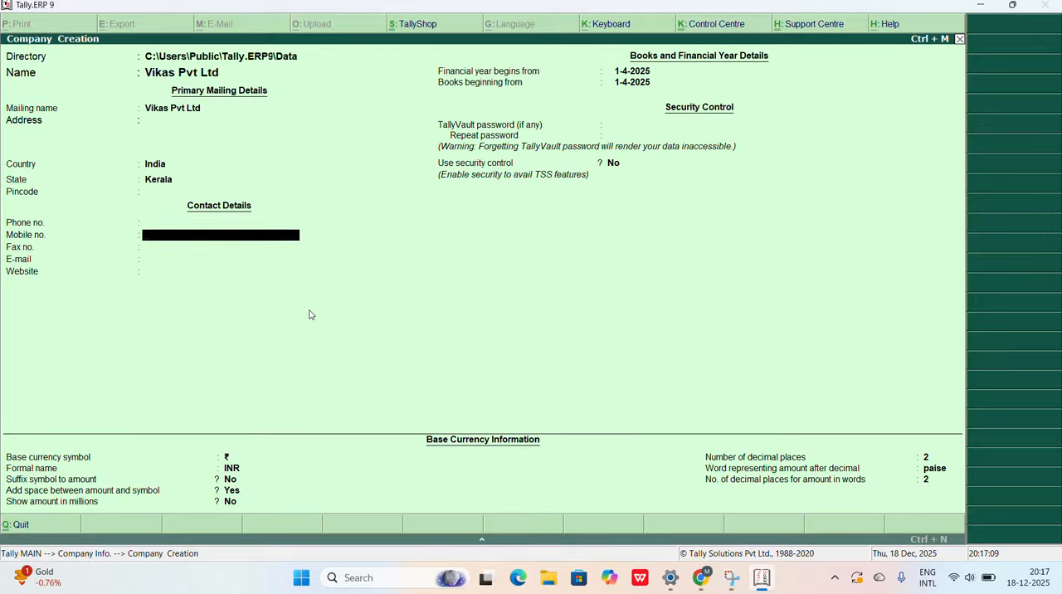
pyautogui.press('Return')
pyautogui.press('Return')
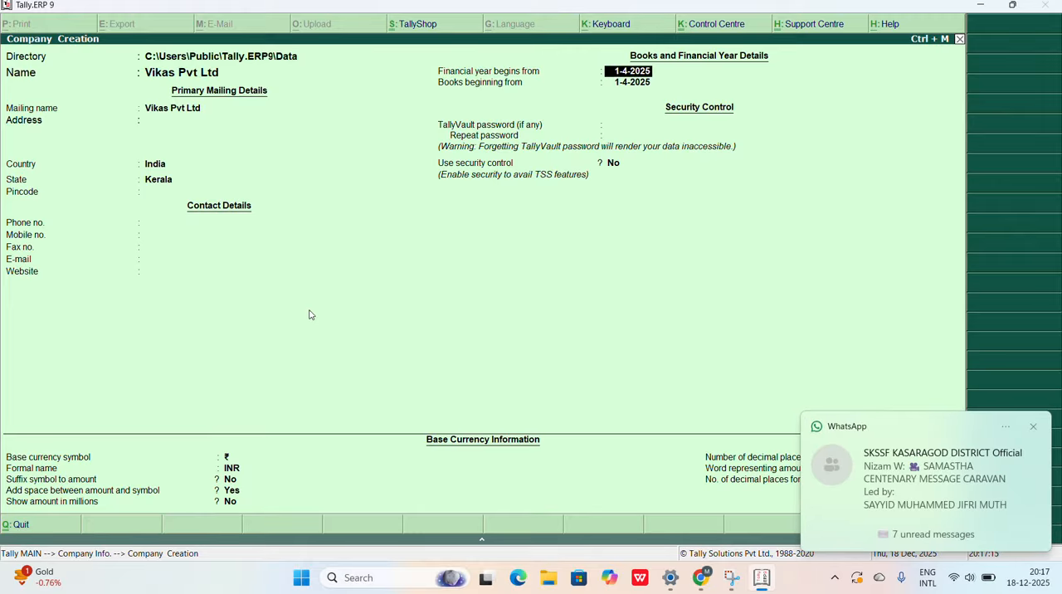
# Step: Dismiss the message notification and set the start of the company's financial year to 1-4-2022
pyautogui.click(1033, 427)
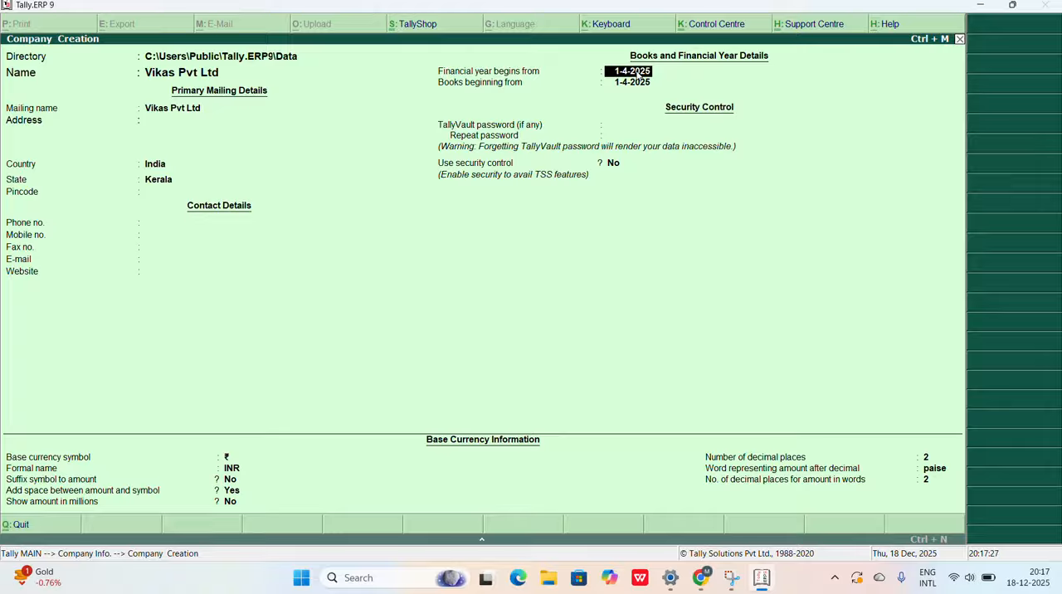
pyautogui.press('BackSpace')
pyautogui.press('BackSpace')
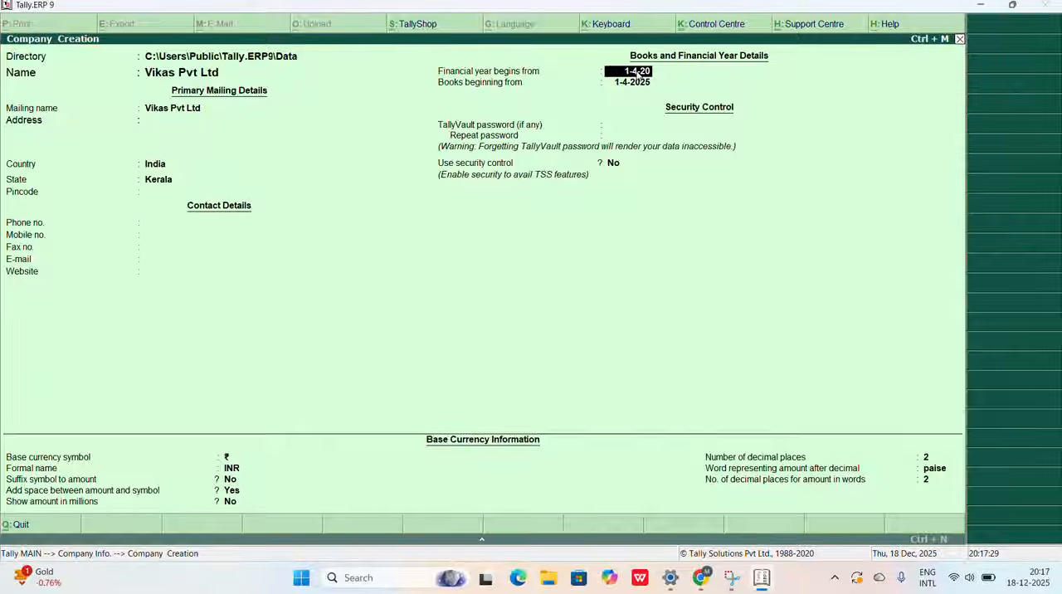
pyautogui.write('22')
pyautogui.press('Return')
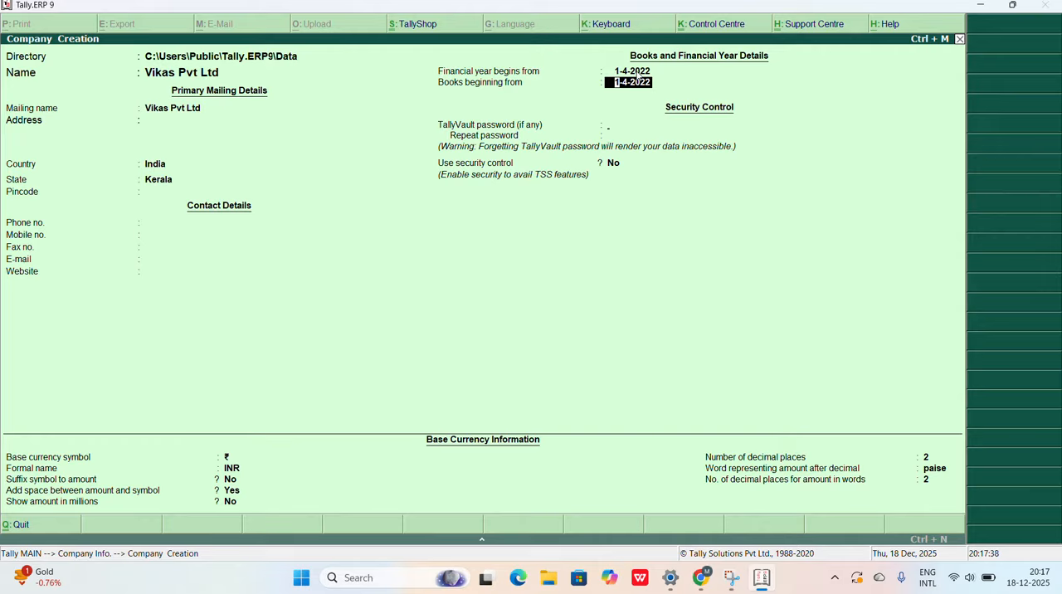
# Step: Keep the books beginning date, security and base currency defaults, and accept the creation of the company
pyautogui.press('Return')
pyautogui.press('Return')
pyautogui.press('Return')
pyautogui.press('Return')
pyautogui.press('Return')
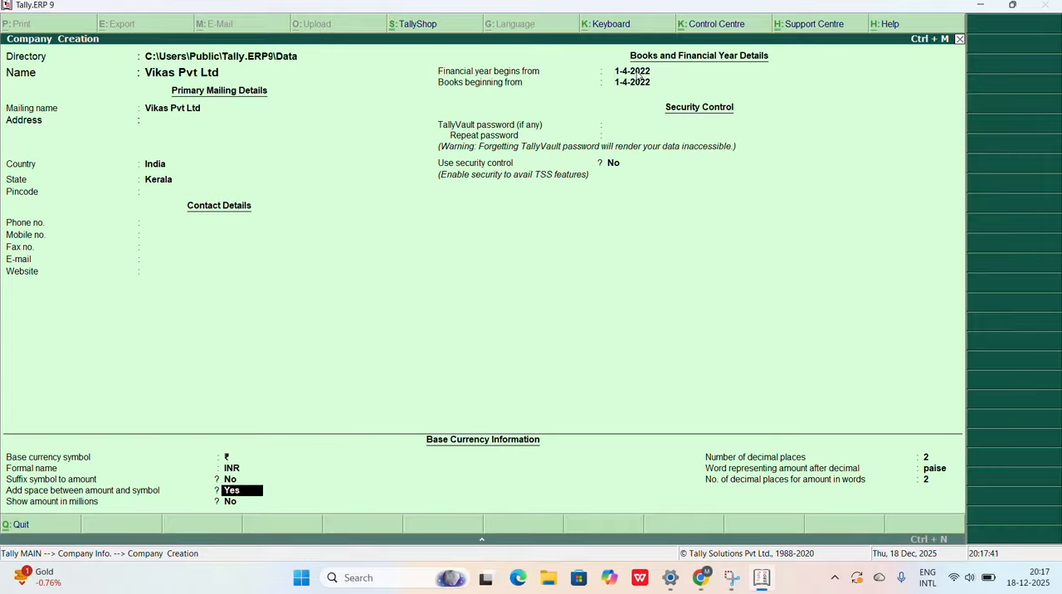
pyautogui.press('Return')
pyautogui.press('Return')
pyautogui.press('Return')
pyautogui.press('Return')
pyautogui.press('Return')
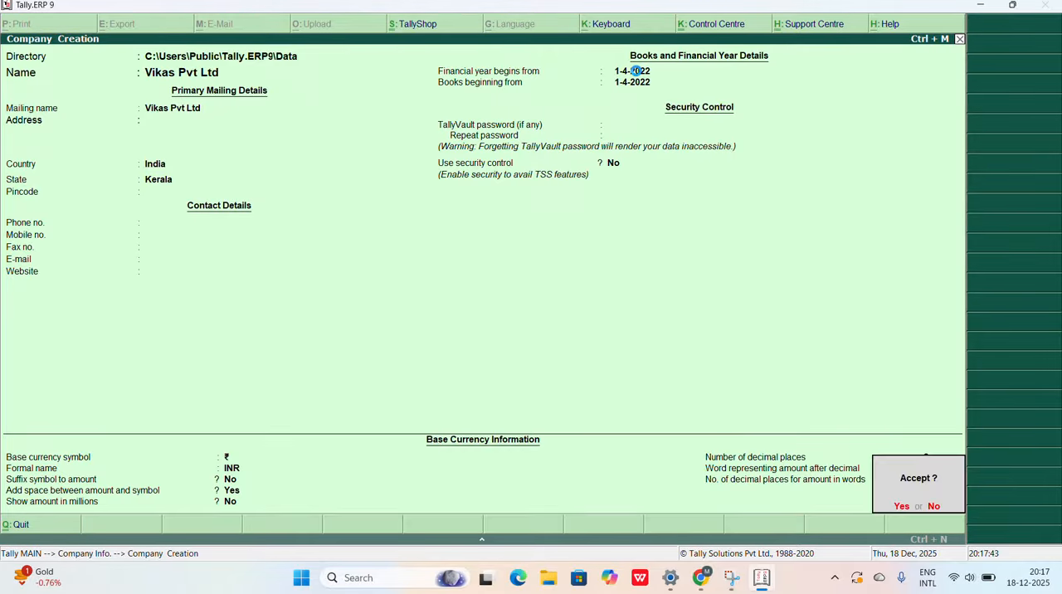
pyautogui.press('Return')
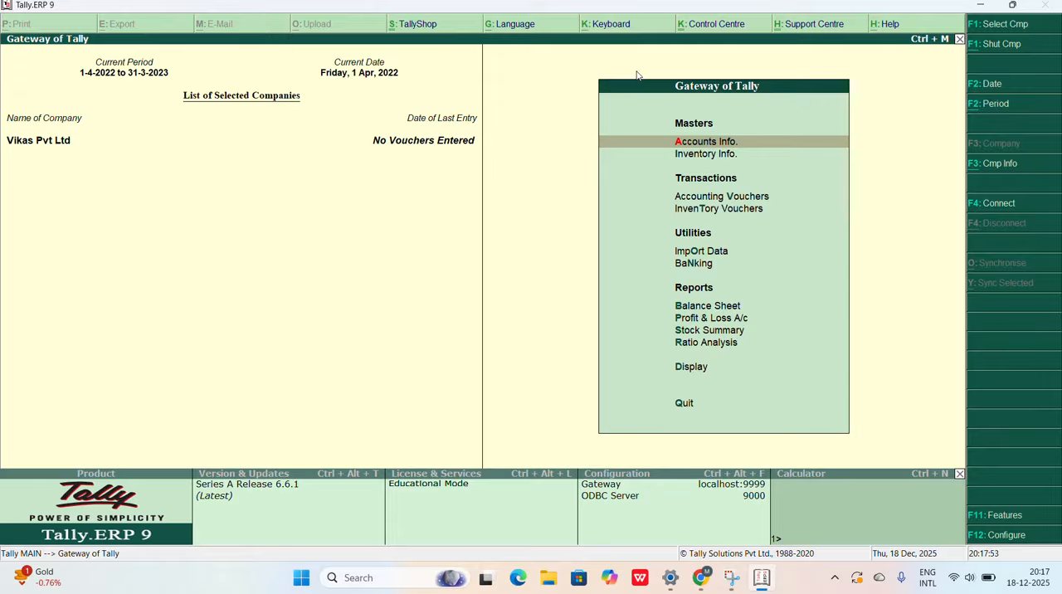
# Step: Open the ledger options under Accounts Info for Vikas Pvt Ltd
pyautogui.press('Return')
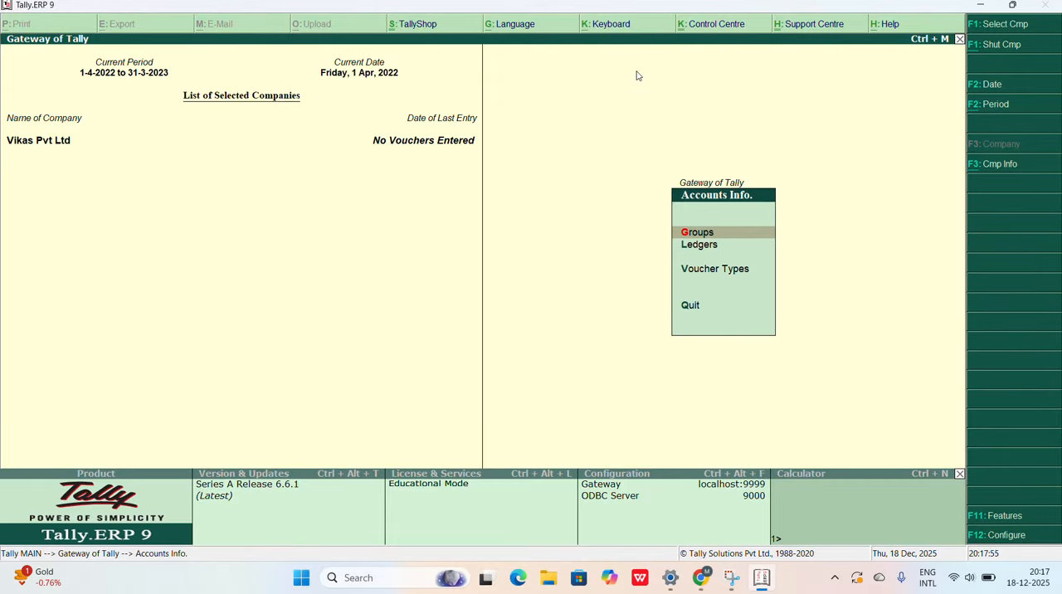
pyautogui.press('Down')
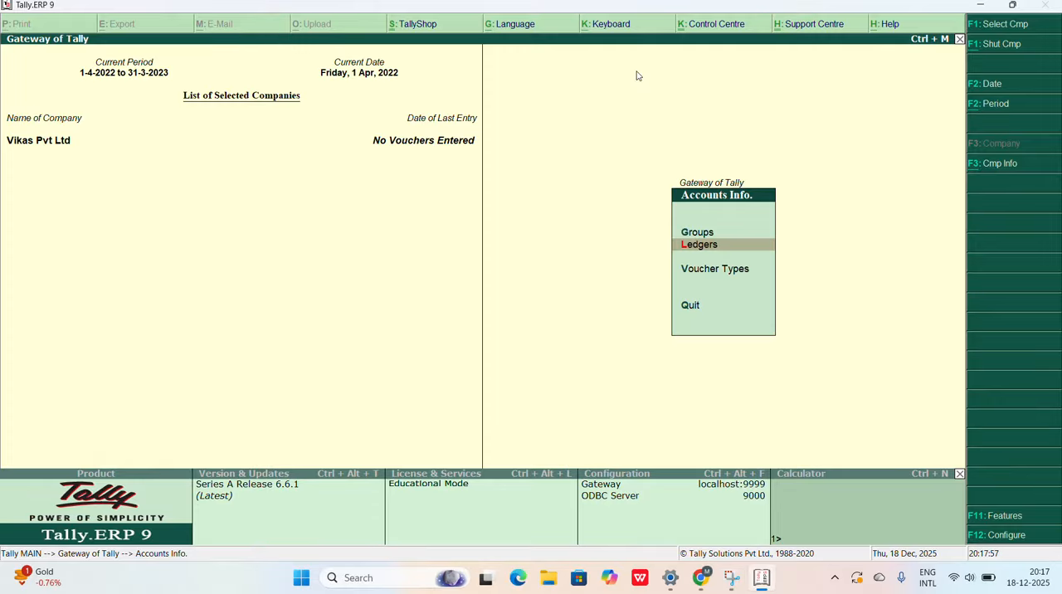
pyautogui.press('Return')
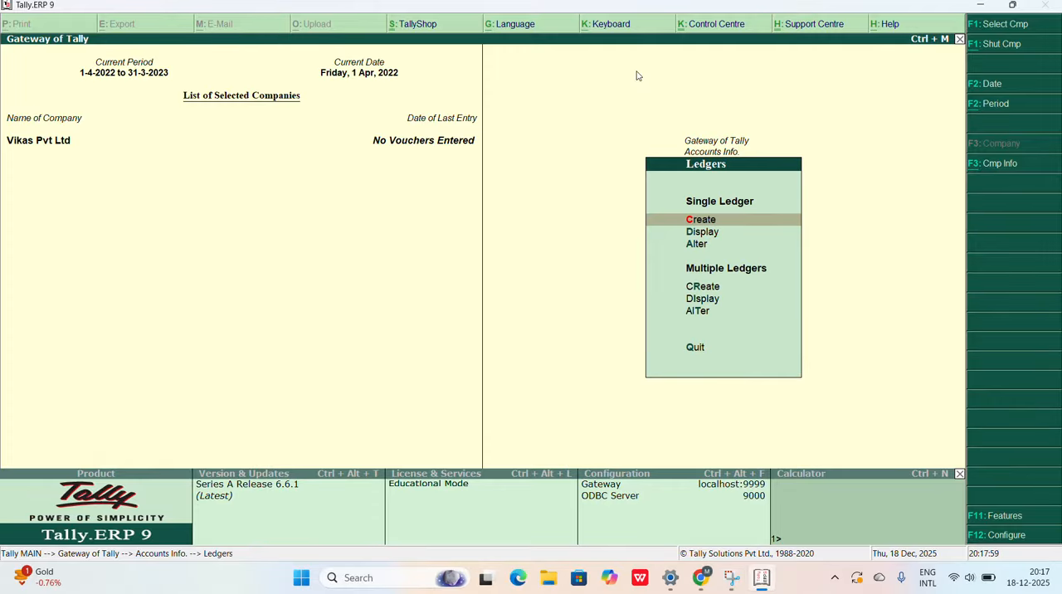
pyautogui.press('Return')
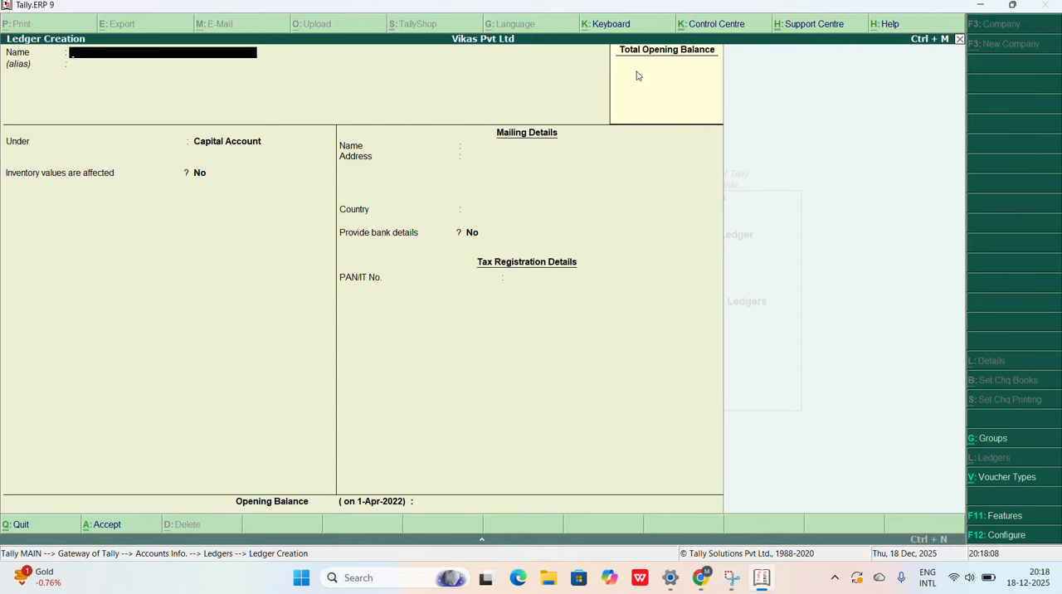
pyautogui.press('Escape')
pyautogui.press('y')
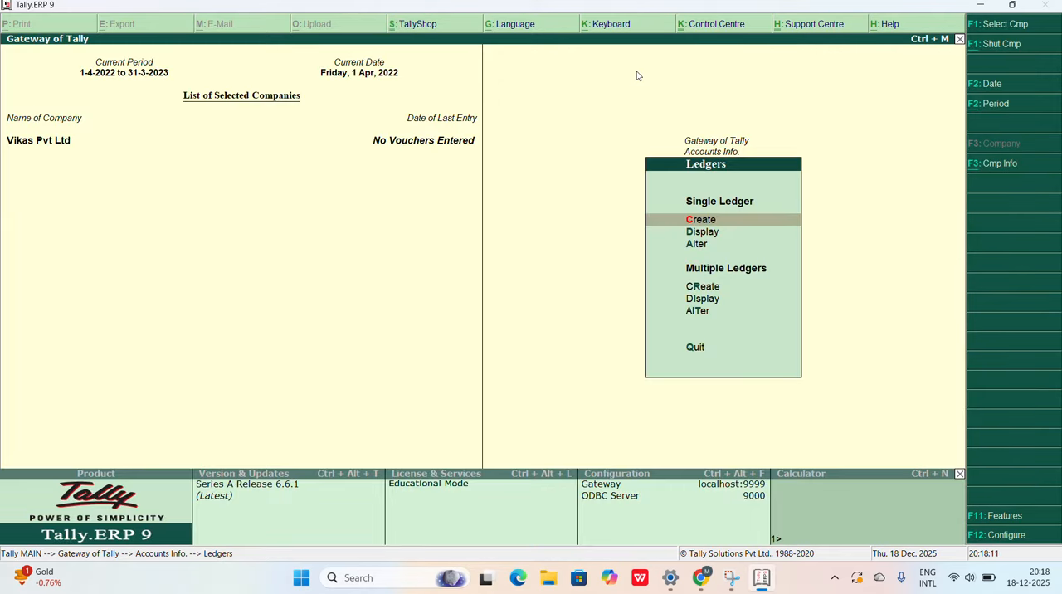
# Step: Start creating multiple ledgers with All Items as the group
pyautogui.press('Down')
pyautogui.press('Down')
pyautogui.press('Down')
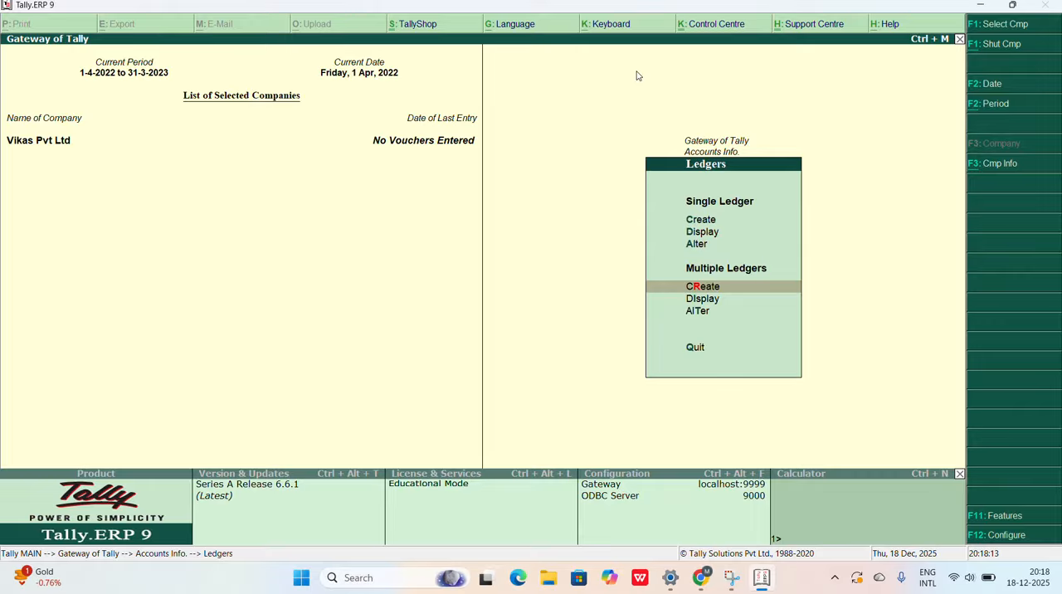
pyautogui.press('Return')
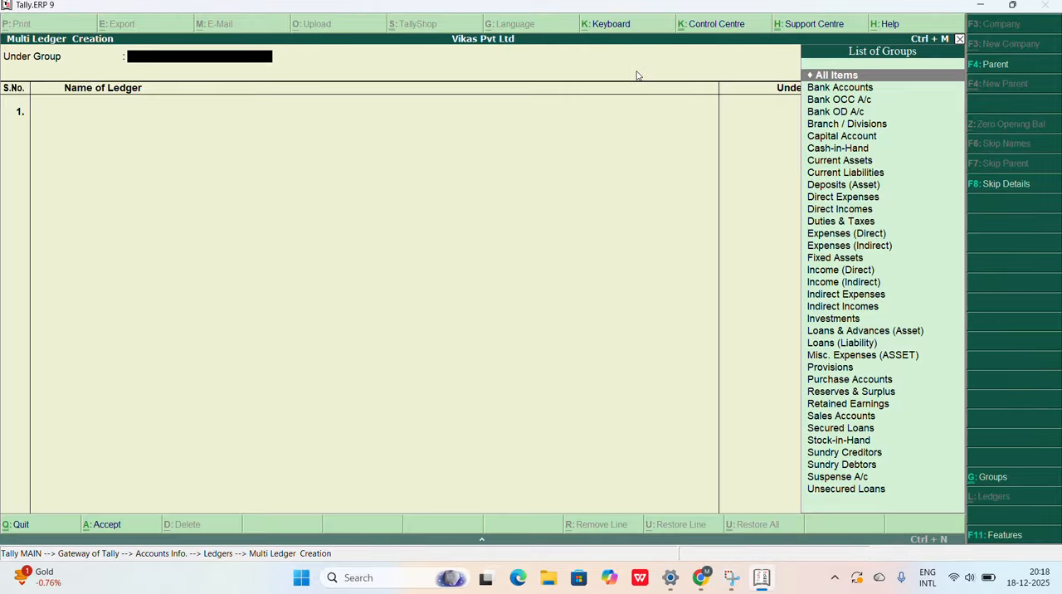
pyautogui.press('Return')
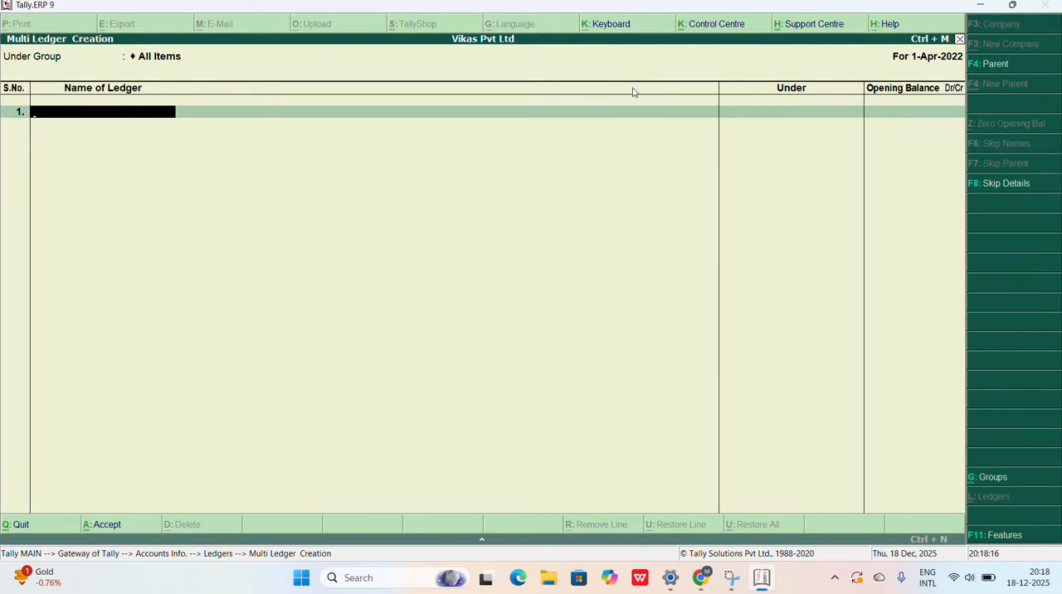
# Step: Consult the question paper in Chrome and add the first ledger, Purchase, under Purchase Accounts in Tally.ERP 9
pyautogui.click(701, 581)
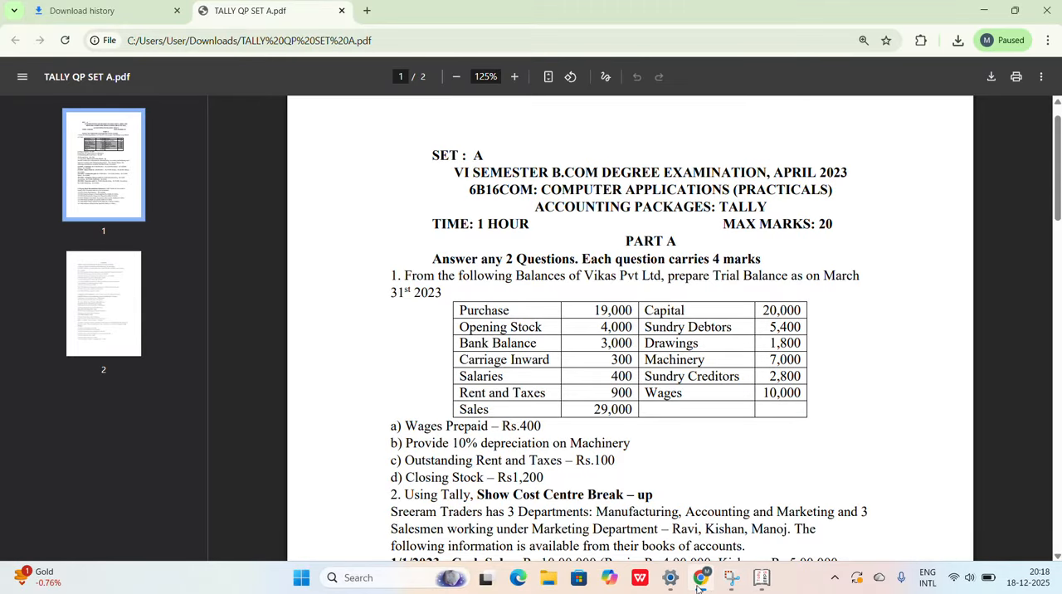
pyautogui.click(697, 587)
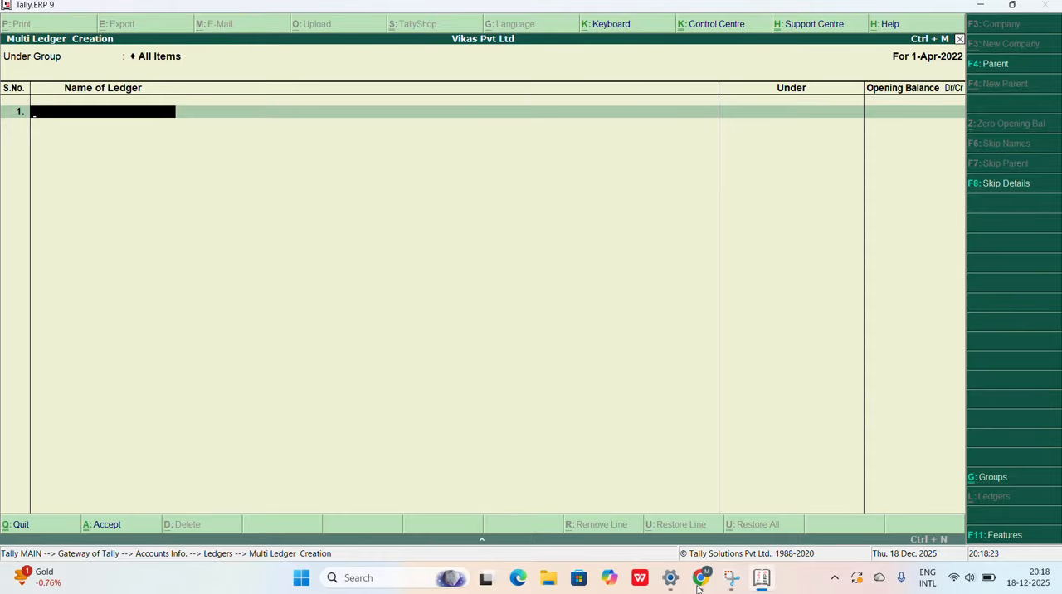
pyautogui.write('Purchase')
pyautogui.press('Return')
pyautogui.write('Pu')
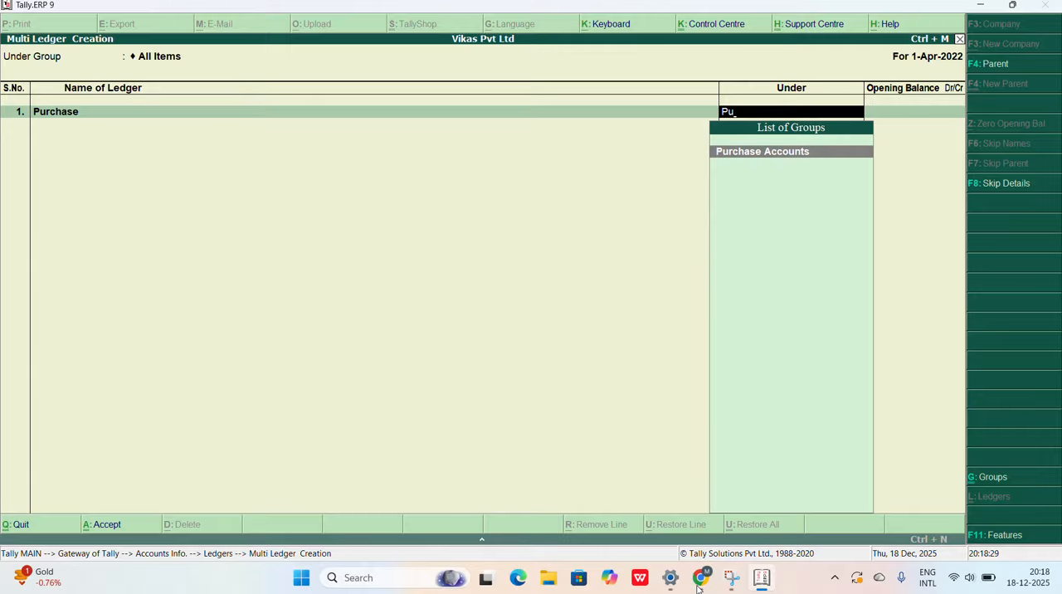
pyautogui.press('Return')
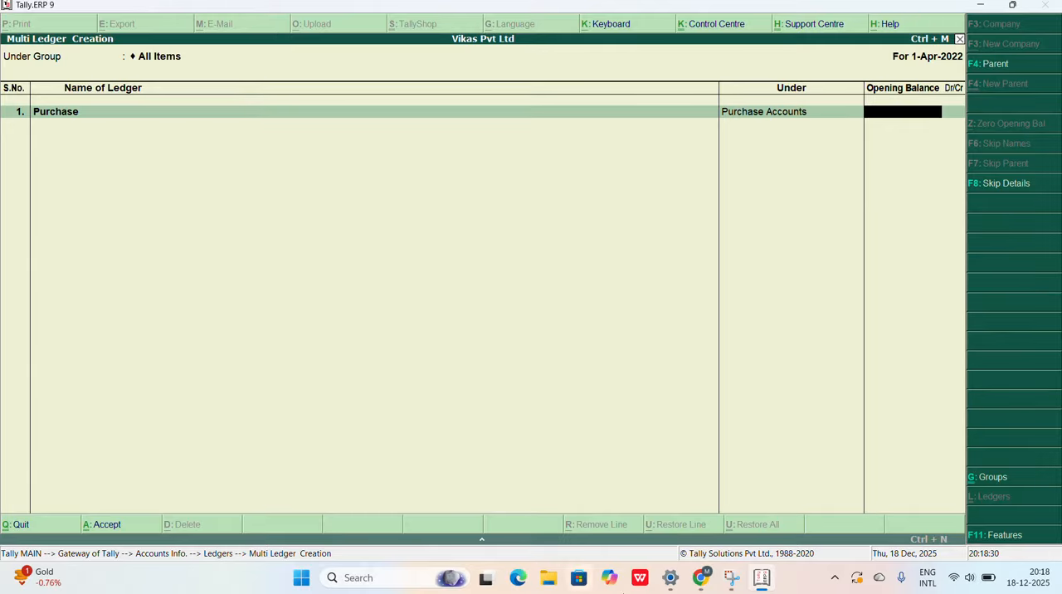
# Step: Check the Purchase amount in the Chrome question paper and enter 19,000 as the ledger's opening balance in Tally.ERP 9
pyautogui.click(701, 579)
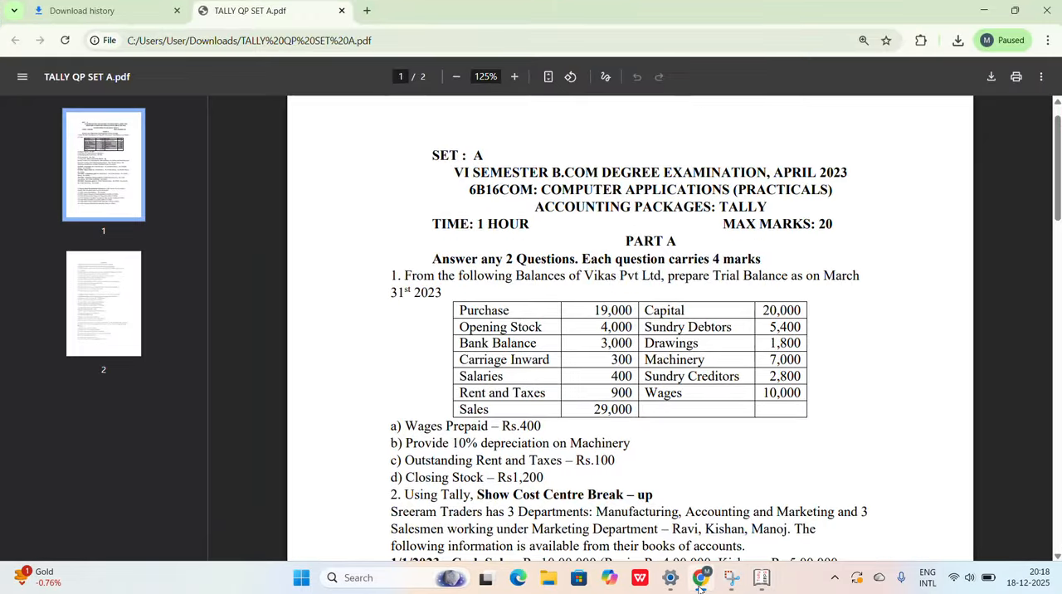
pyautogui.click(701, 579)
pyautogui.write('19')
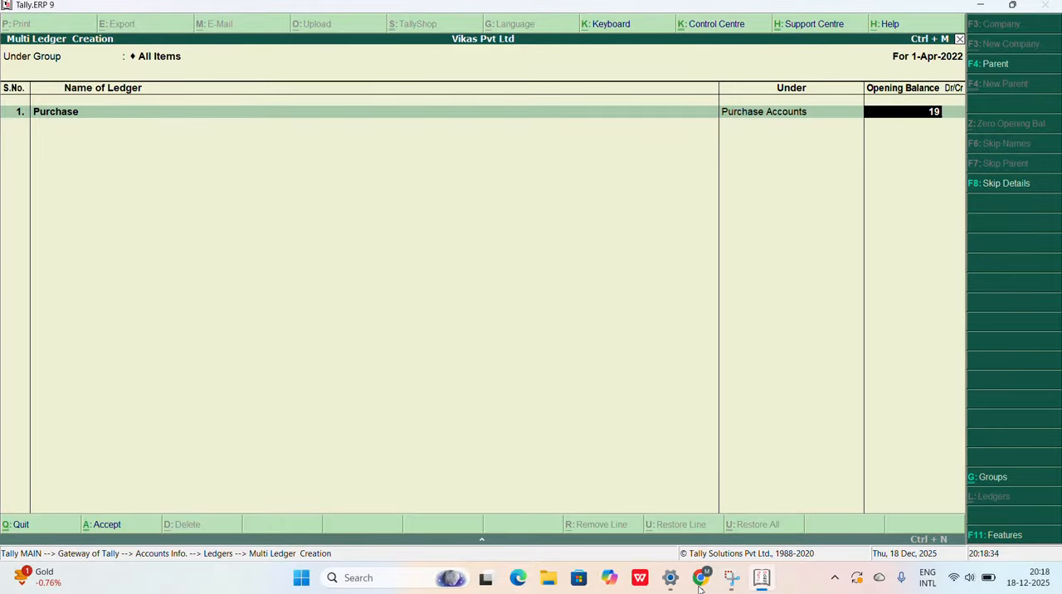
pyautogui.write(',00000')
pyautogui.press('Return')
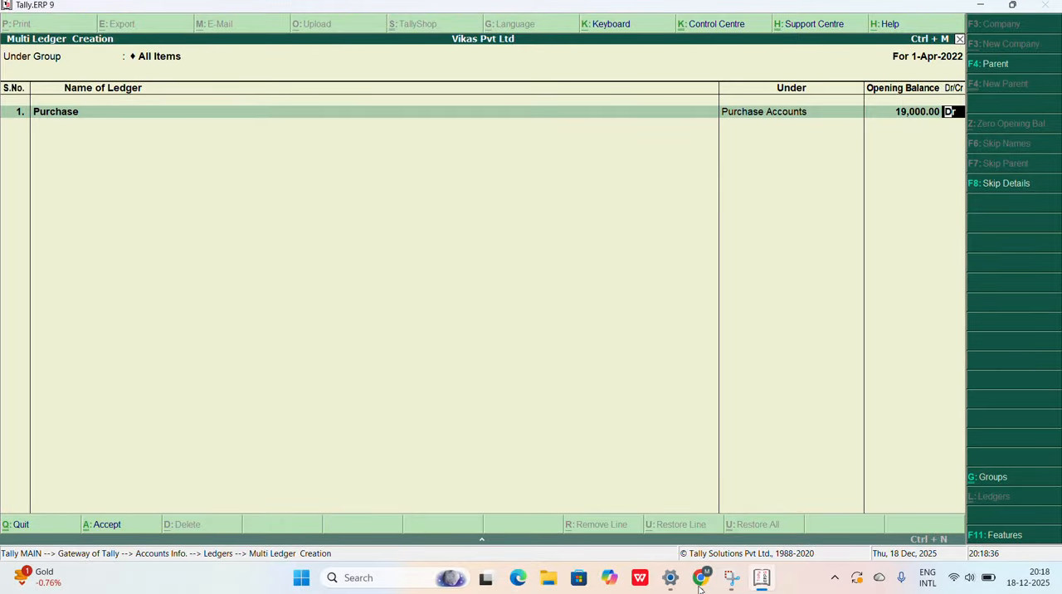
# Step: Accept the Purchase balance as debit, consult the question paper in Chrome and name the second ledger Opening Stock in Tally.ERP 9
pyautogui.press('Return')
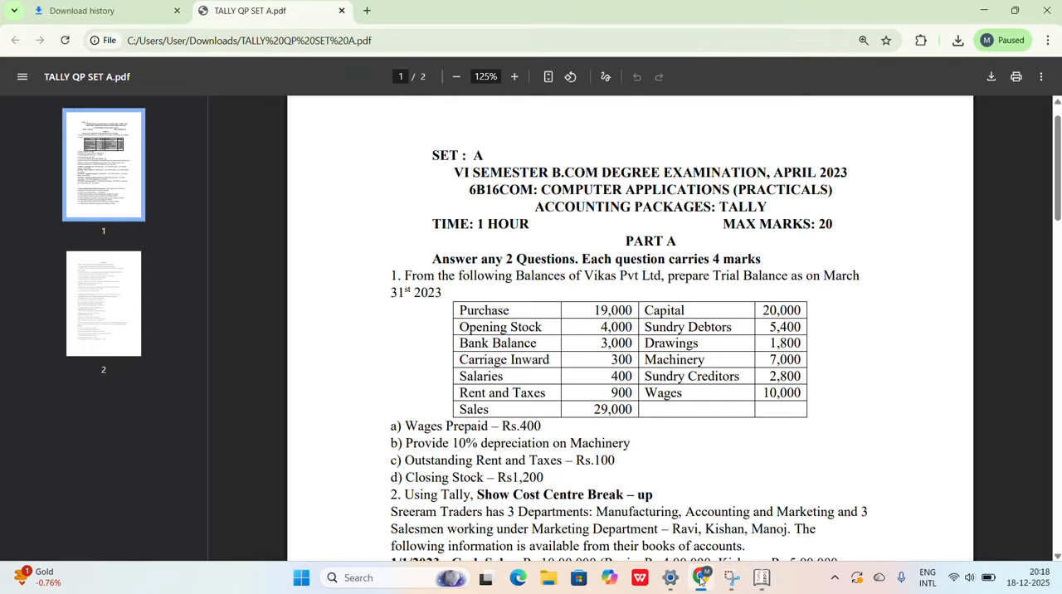
pyautogui.click(701, 579)
pyautogui.click(985, 10)
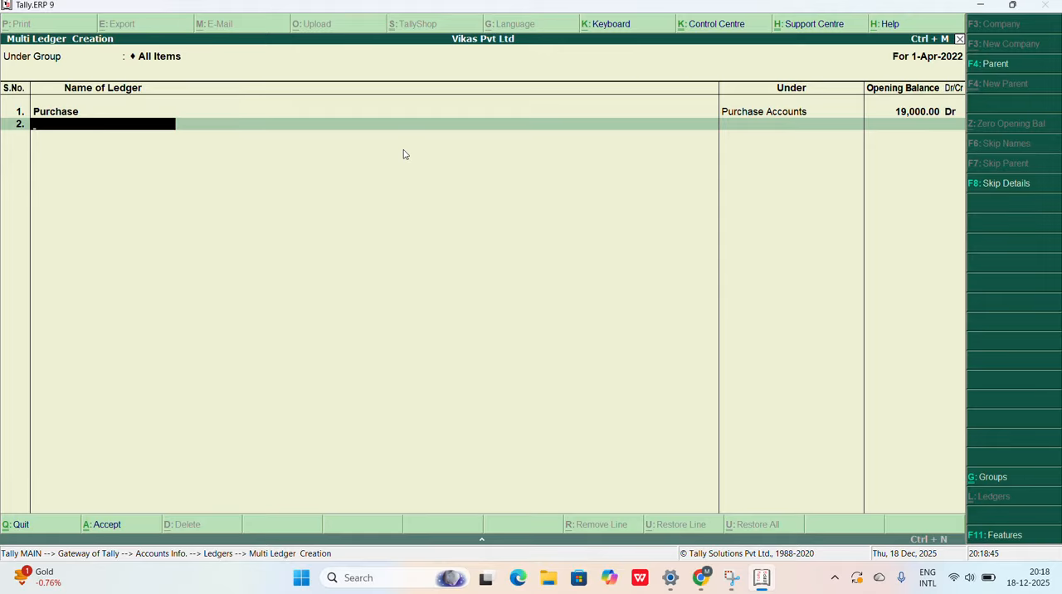
pyautogui.write('Opening Stock')
pyautogui.press('Return')
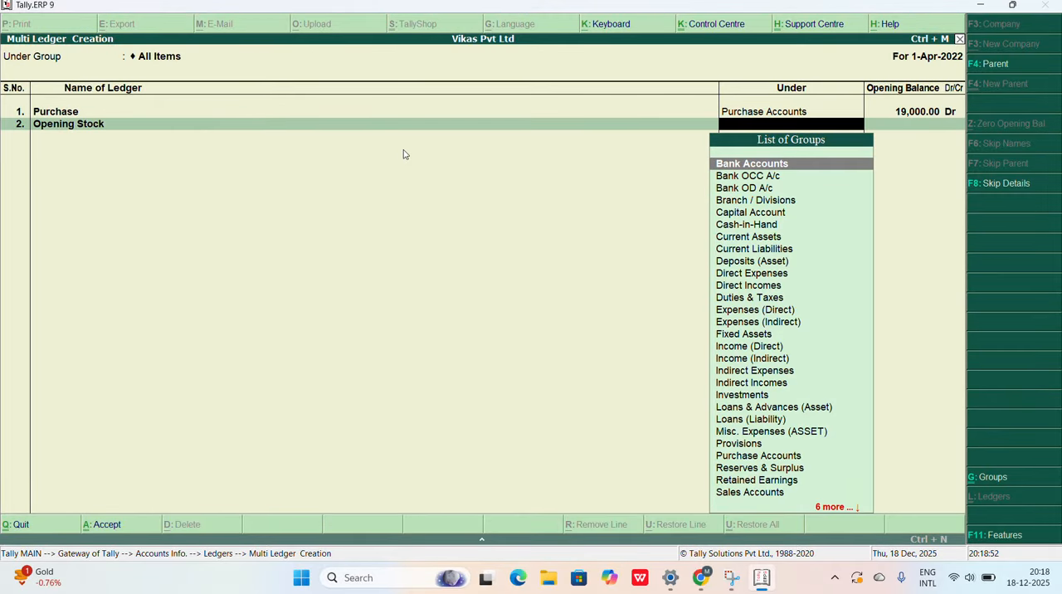
# Step: Place the Opening Stock ledger under Stock-in-Hand with a debit opening balance of 4,000
pyautogui.write('St')
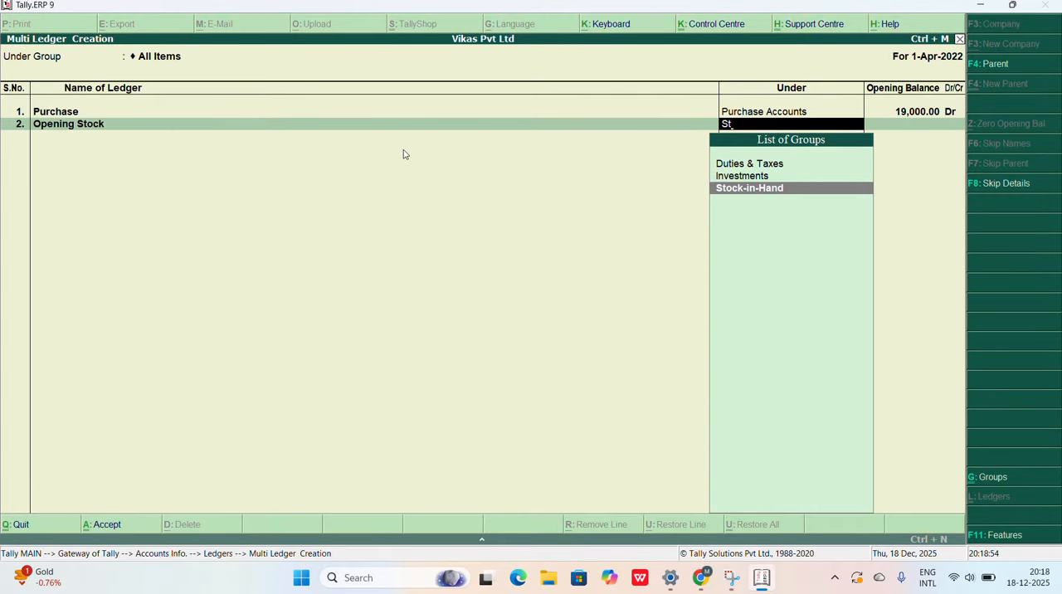
pyautogui.press('Return')
pyautogui.write('4000')
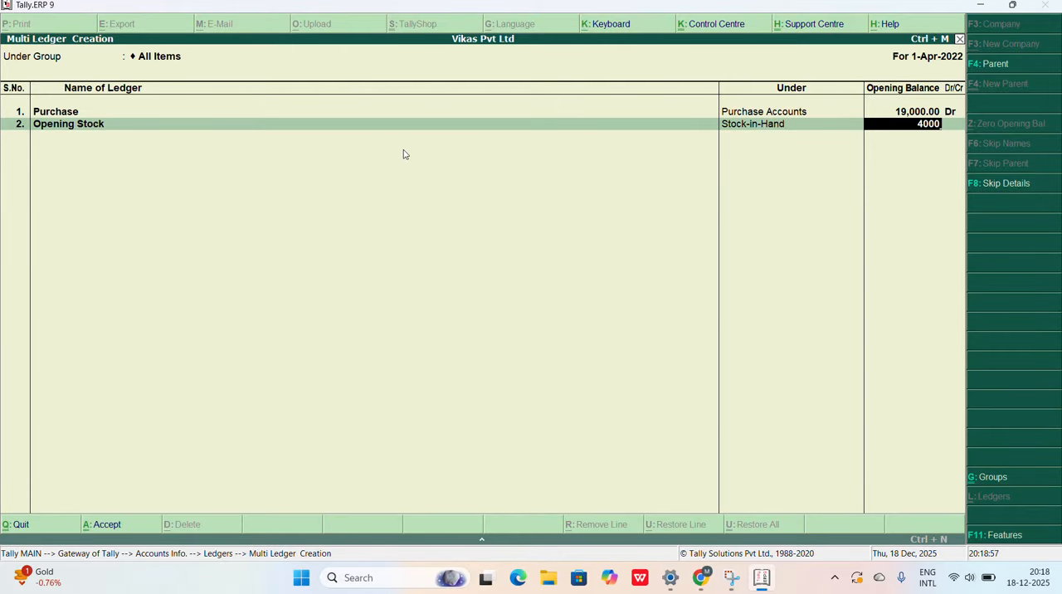
pyautogui.press('Return')
pyautogui.press('Return')
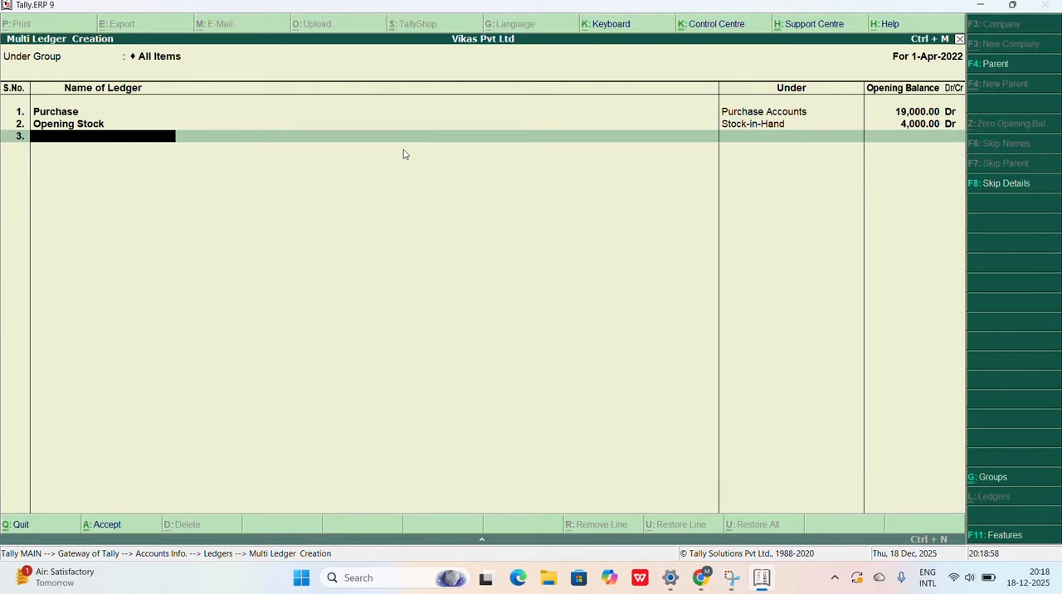
# Step: Consult the question paper in Chrome and add the third ledger, Bank, under Bank Accounts in Tally.ERP 9
pyautogui.click(706, 588)
pyautogui.click(706, 588)
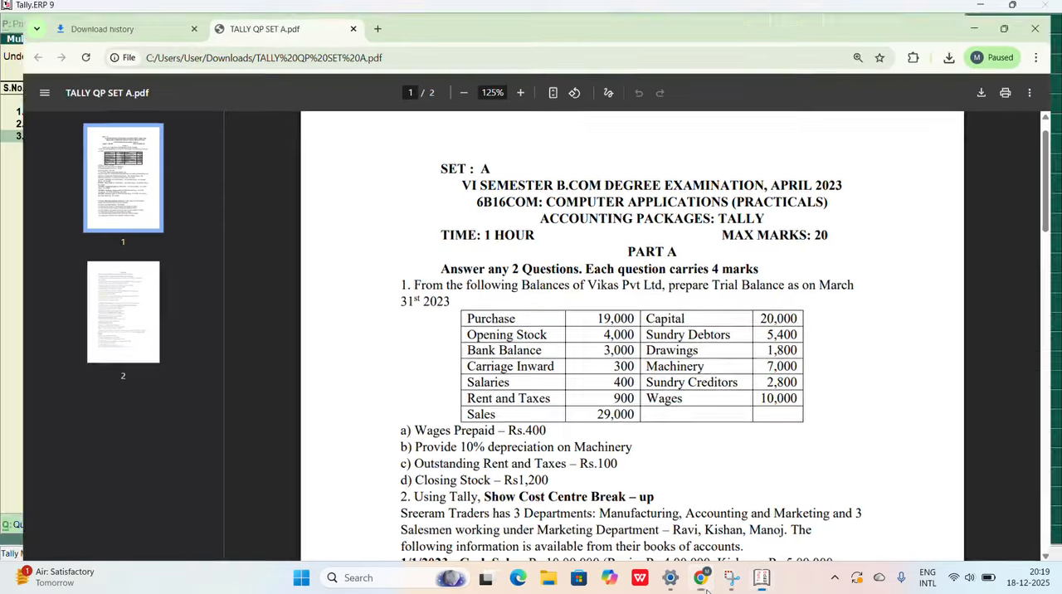
pyautogui.write('Ban')
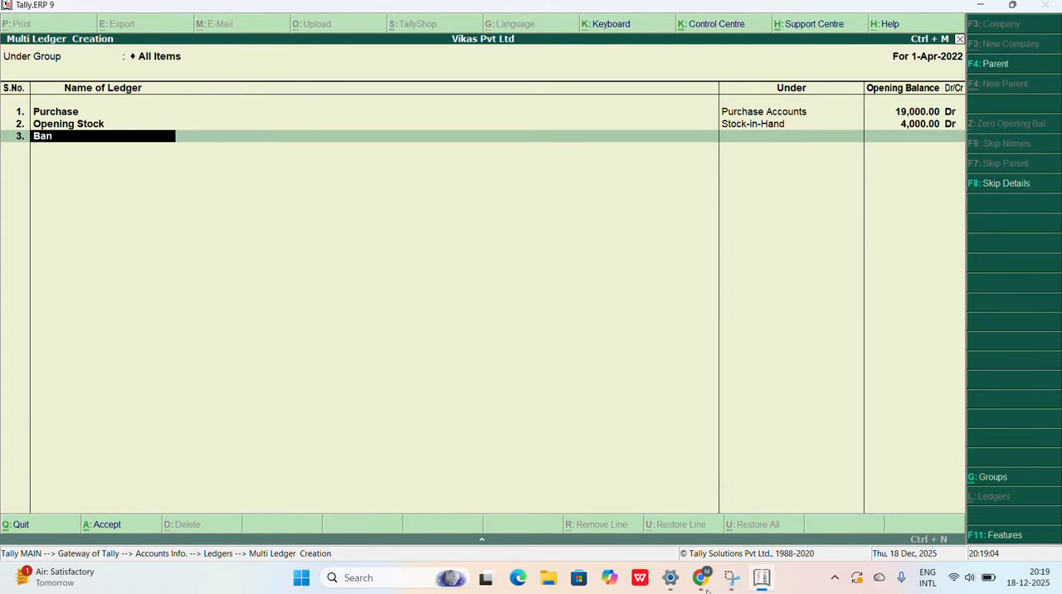
pyautogui.write('k')
pyautogui.press('Return')
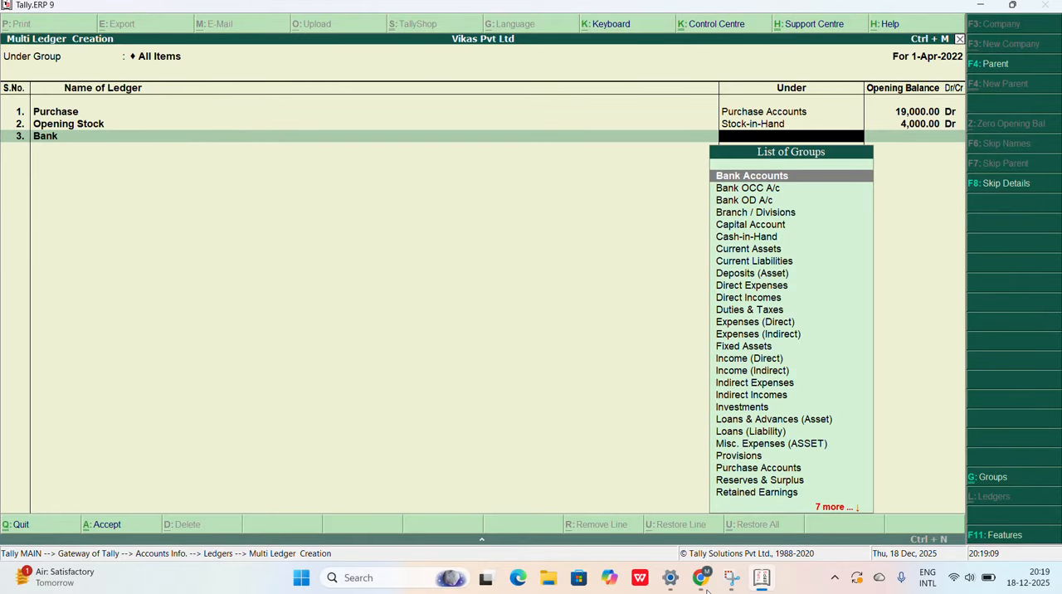
pyautogui.press('Return')
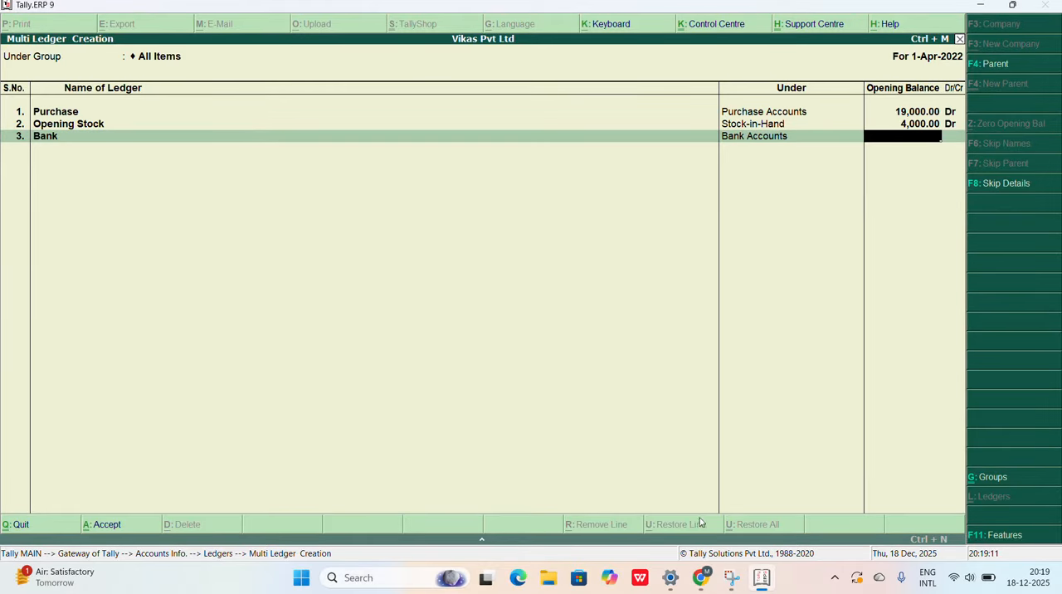
# Step: Check the Bank Balance amount in the Chrome question paper and enter 3,000 debit as the Bank opening balance in Tally.ERP 9
pyautogui.click(706, 582)
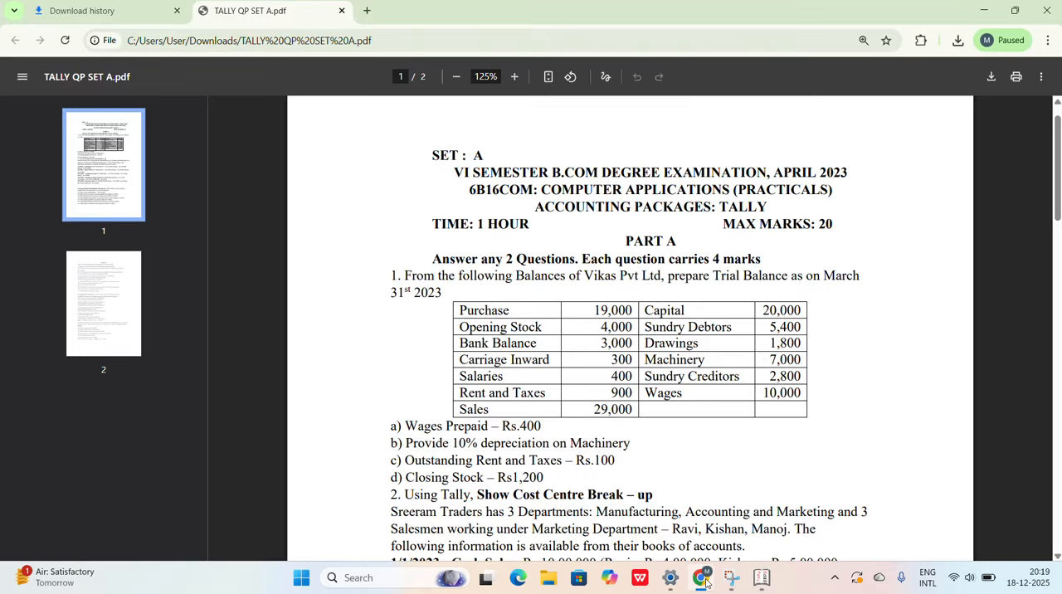
pyautogui.click(706, 582)
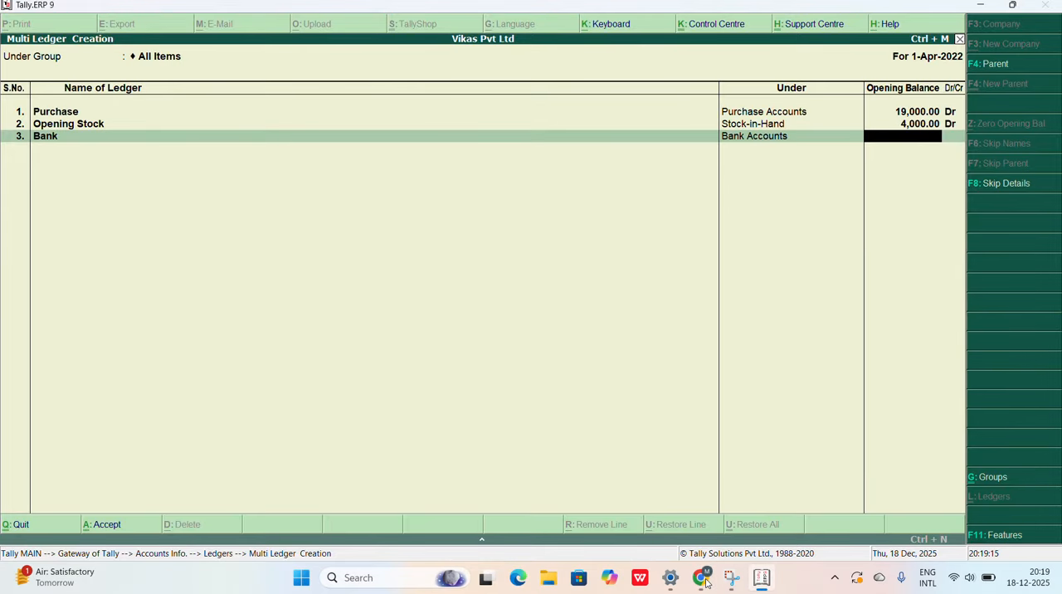
pyautogui.write('3,00')
pyautogui.write('000')
pyautogui.press('Return')
pyautogui.press('Return')
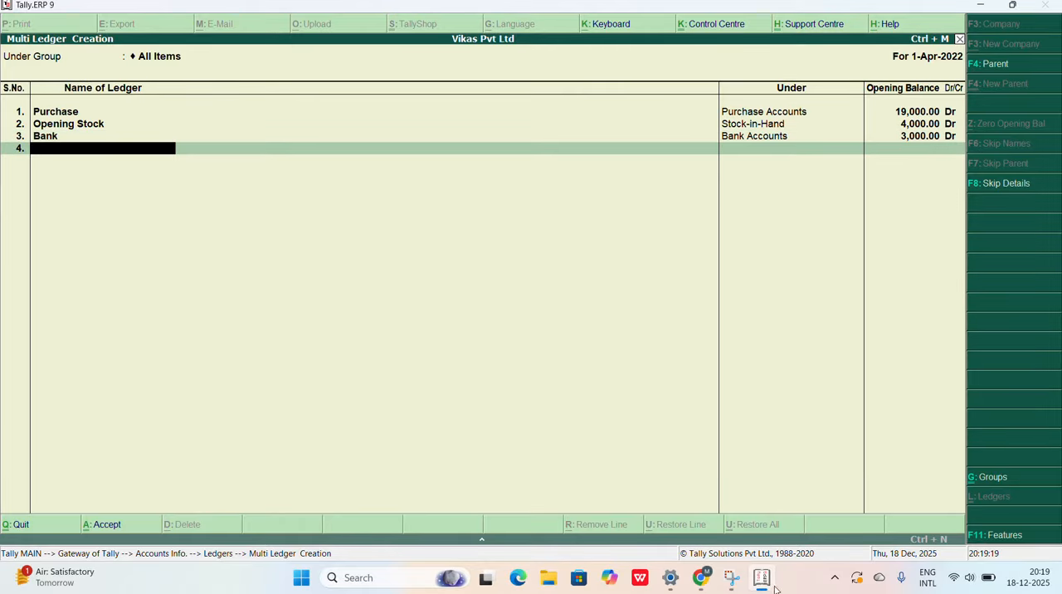
# Step: Consult the question paper in Chrome and add the fourth ledger, Carriage Inward, under Direct Expenses in Tally.ERP 9
pyautogui.click(701, 580)
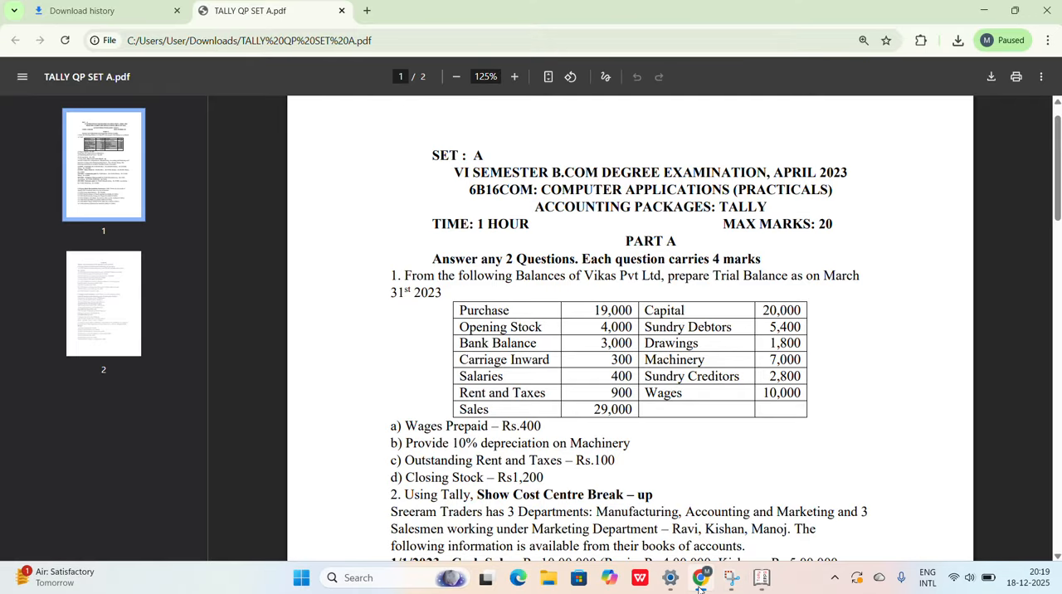
pyautogui.click(701, 580)
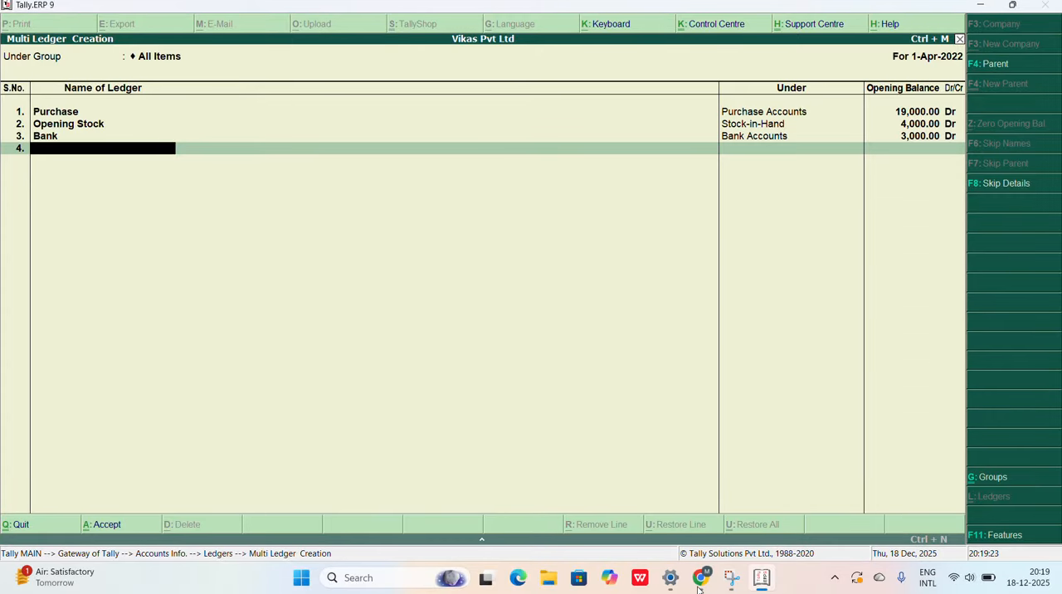
pyautogui.write('Carriage inward')
pyautogui.press('Return')
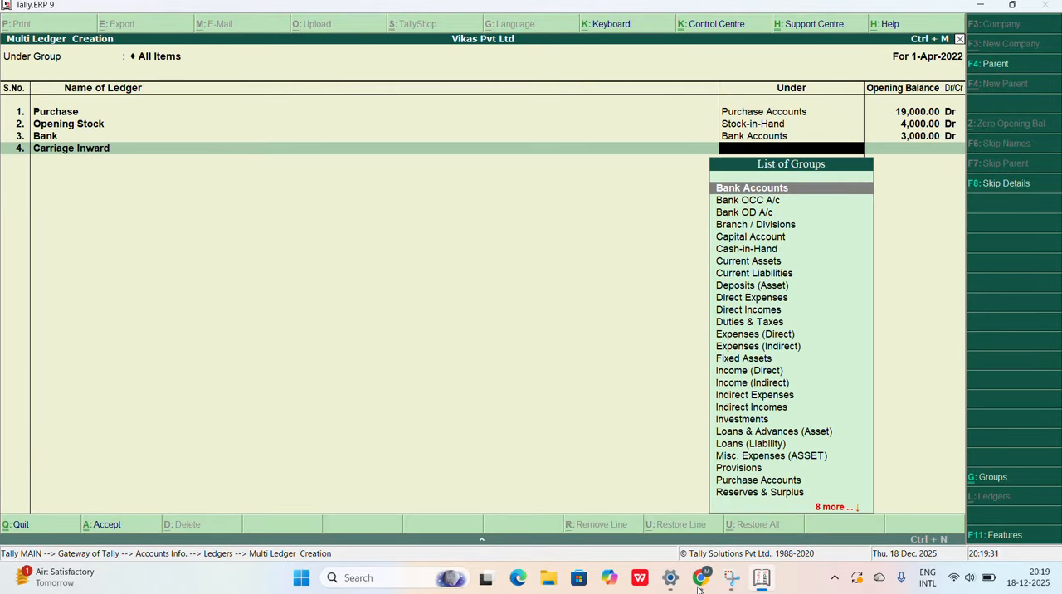
pyautogui.write('Direct')
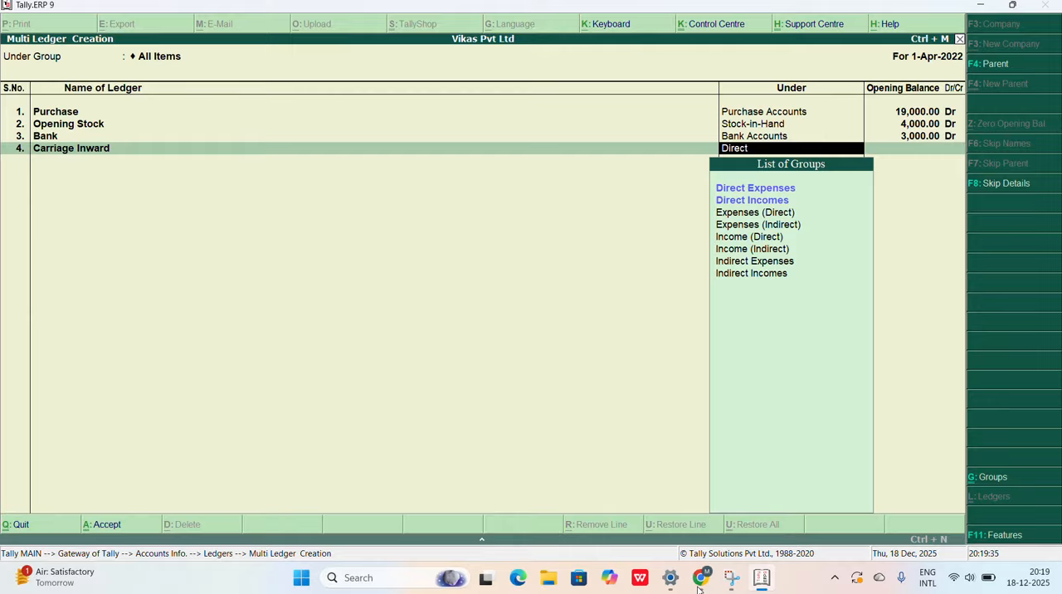
pyautogui.press('Return')
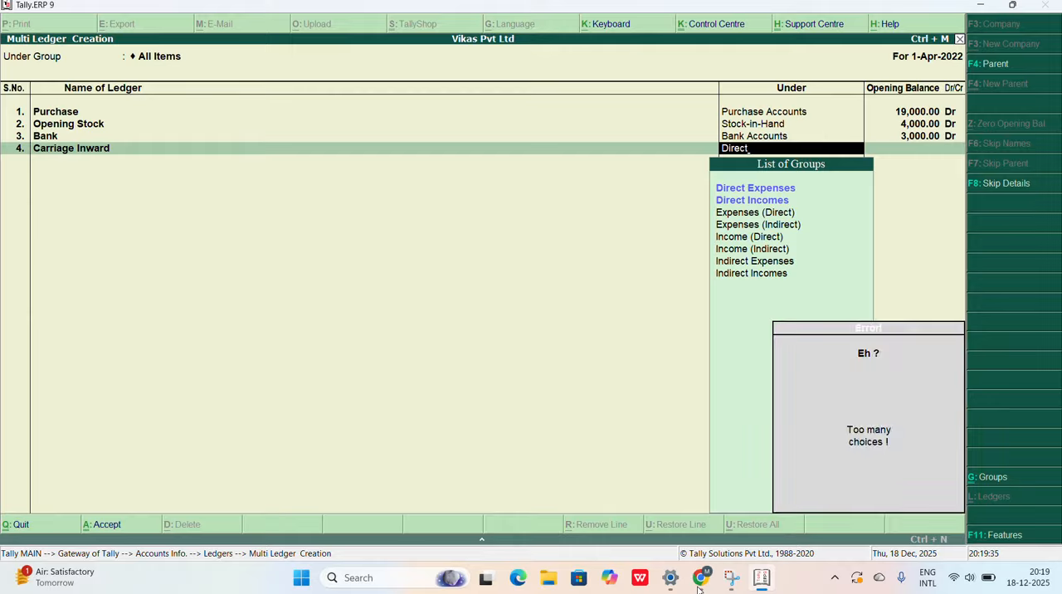
pyautogui.press('Down')
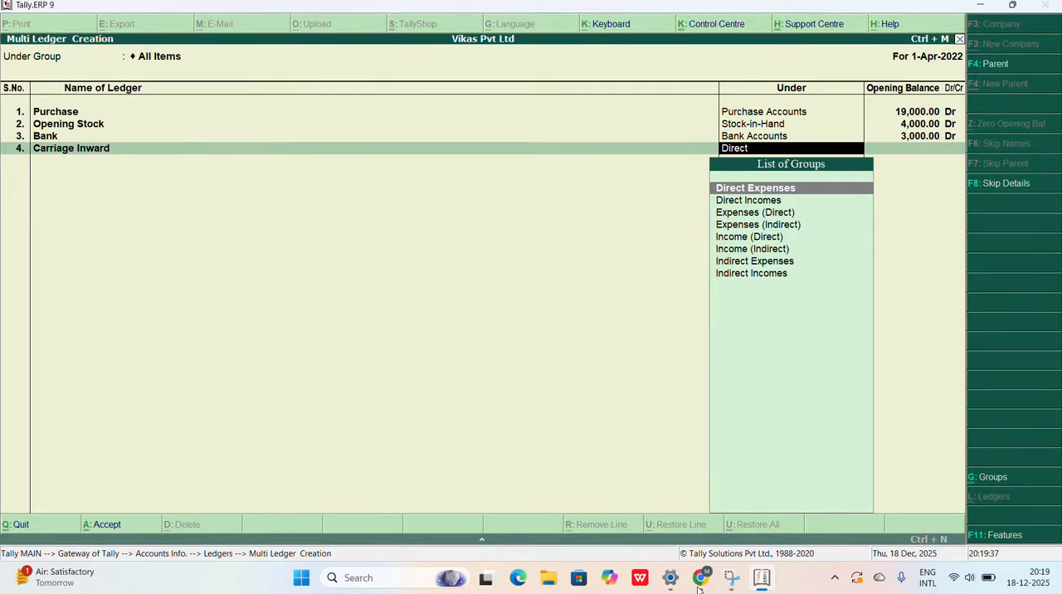
pyautogui.press('Return')
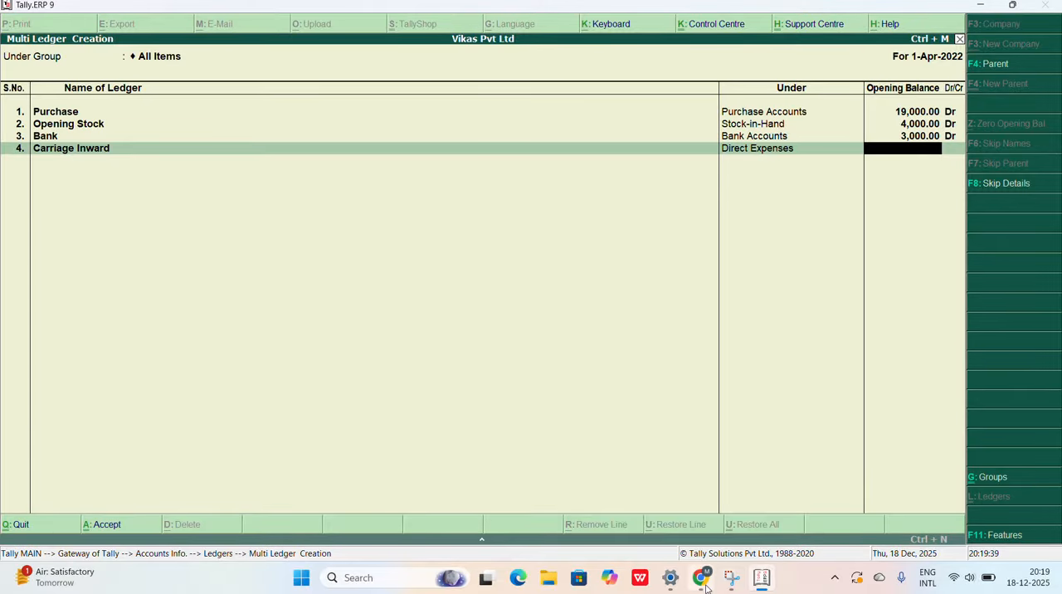
# Step: Check the Carriage Inward amount in the Chrome question paper and enter 300 debit as its opening balance in Tally.ERP 9
pyautogui.click(704, 585)
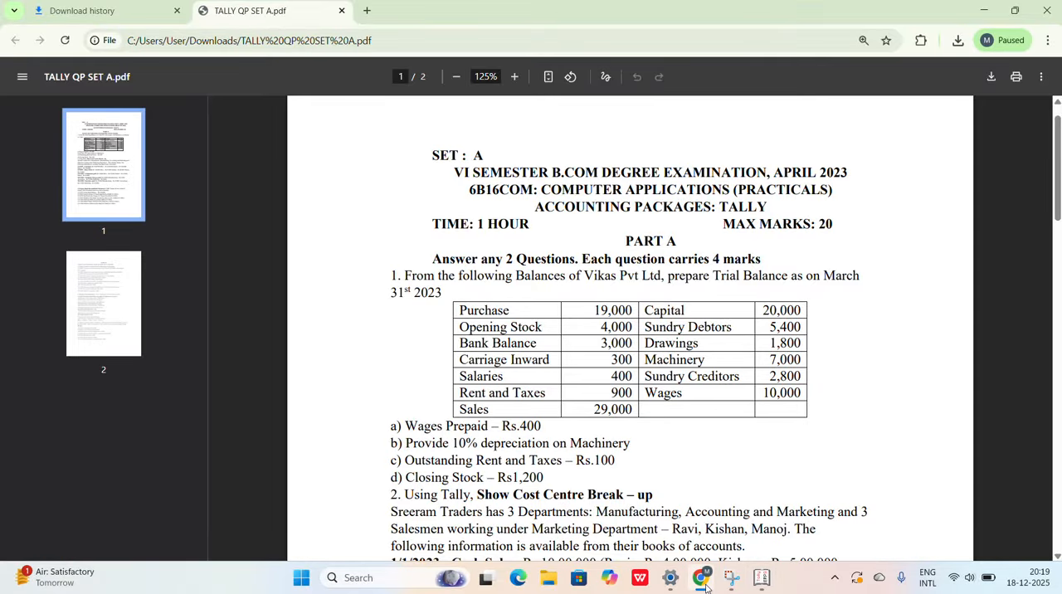
pyautogui.click(704, 585)
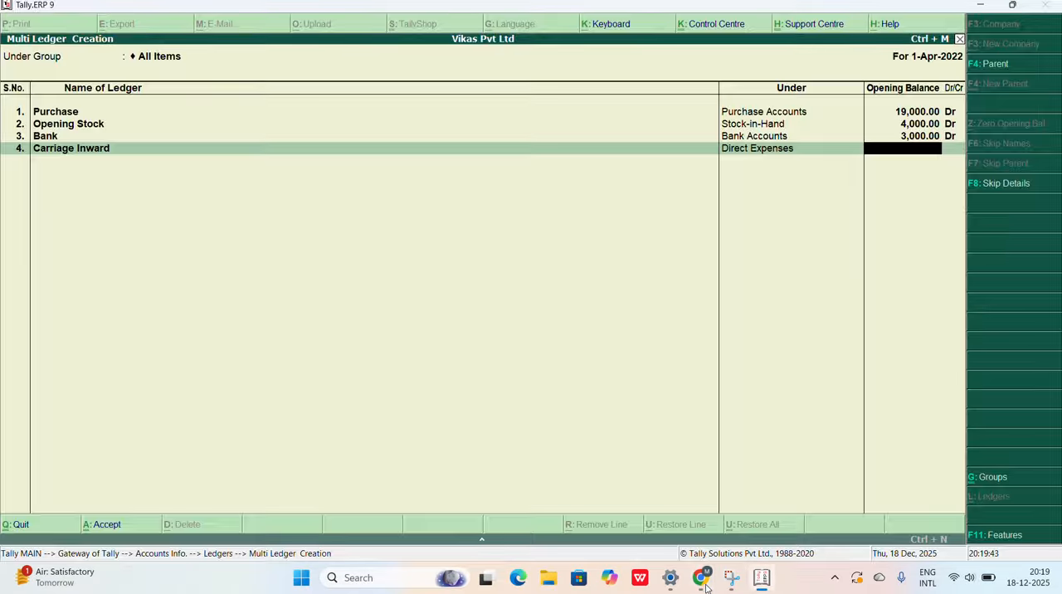
pyautogui.write('300')
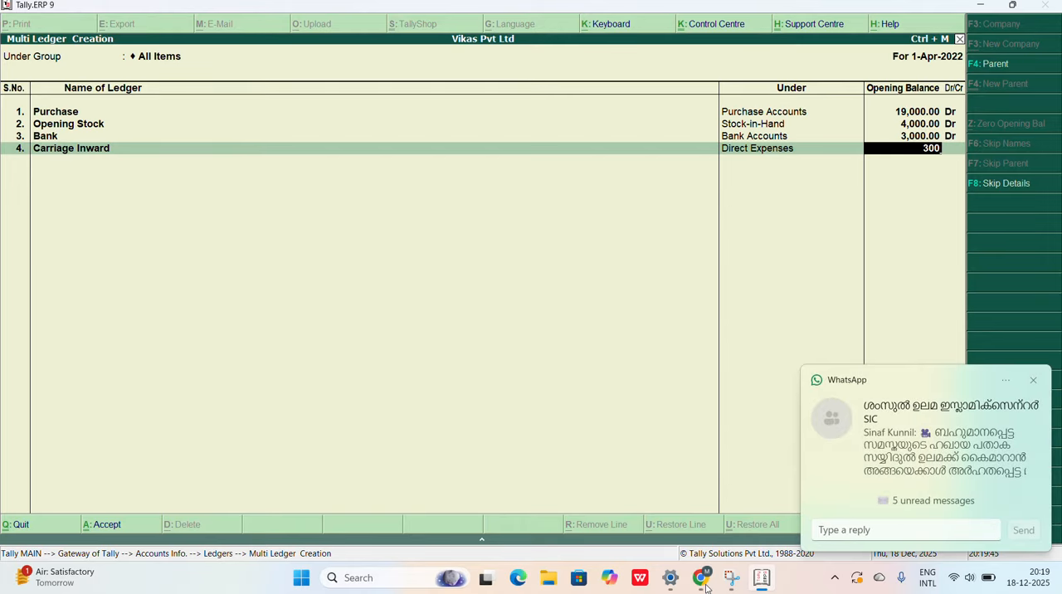
pyautogui.click(1033, 380)
pyautogui.press('Return')
# Step: Add the fifth ledger, Salary, under Indirect Expenses
pyautogui.press('Return')
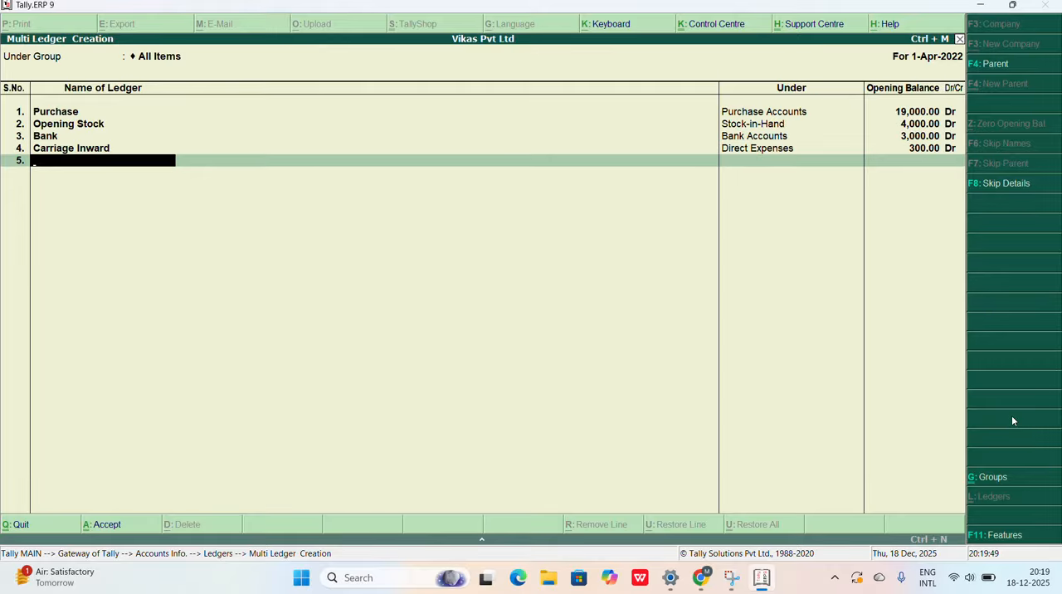
pyautogui.write('Salary')
pyautogui.press('Return')
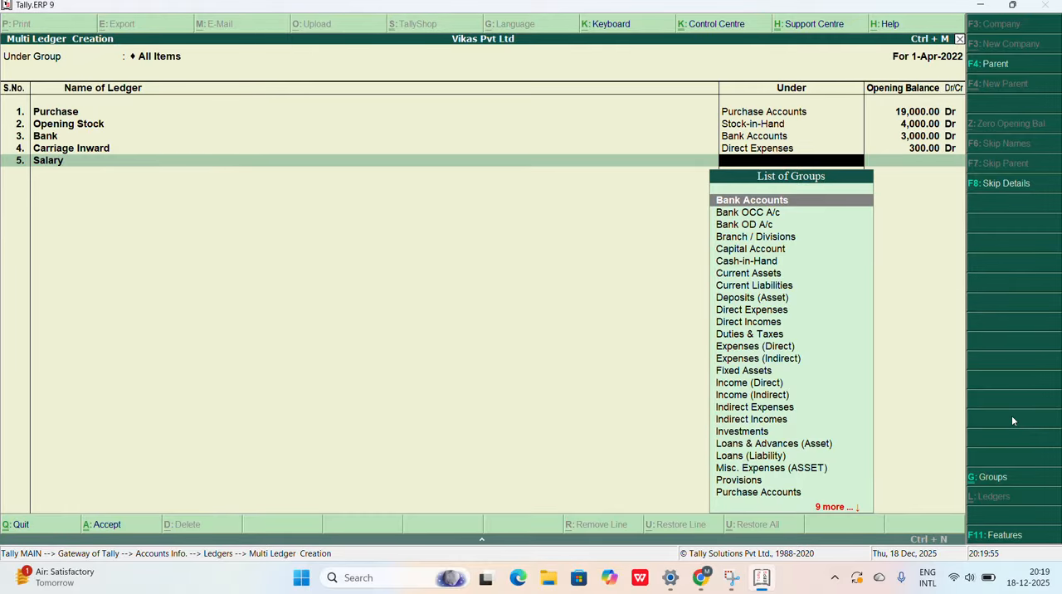
pyautogui.write('Ind')
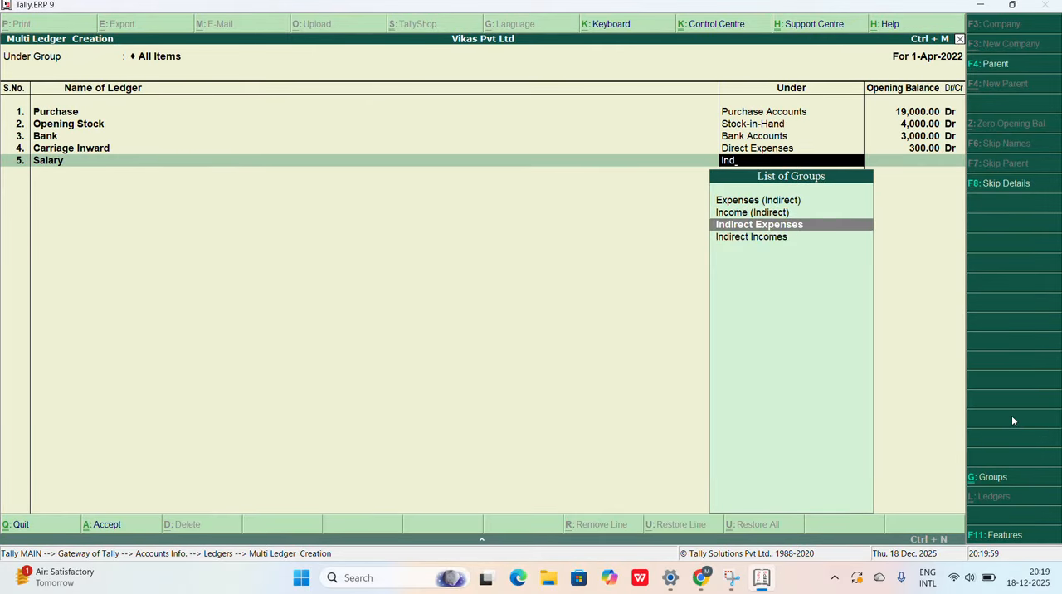
pyautogui.press('Return')
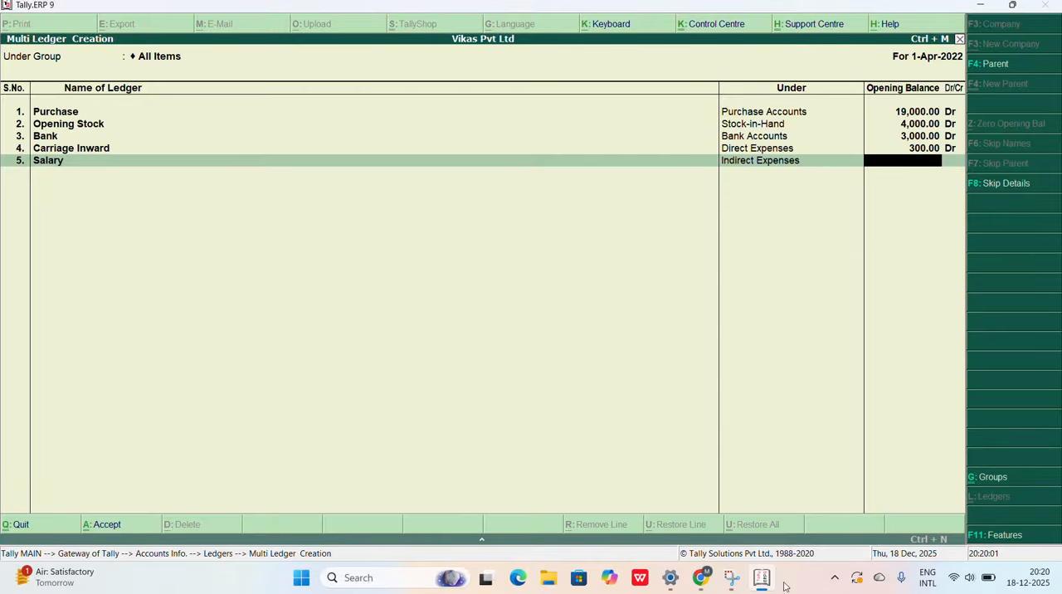
# Step: Check the Salaries amount in the Chrome question paper and enter 400 debit as the Salary opening balance in Tally.ERP 9
pyautogui.click(701, 578)
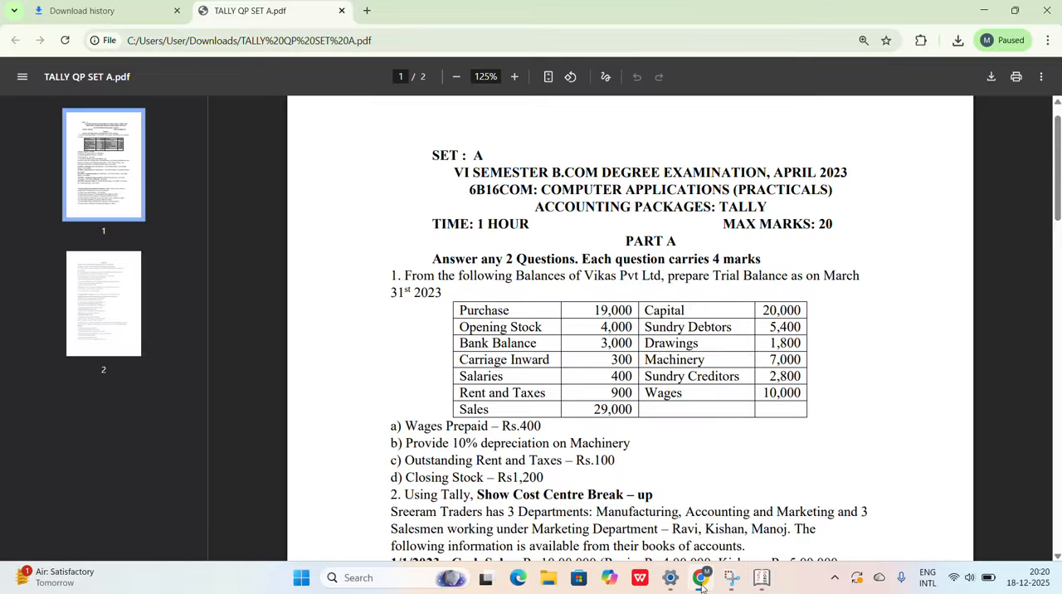
pyautogui.click(701, 578)
pyautogui.write('40')
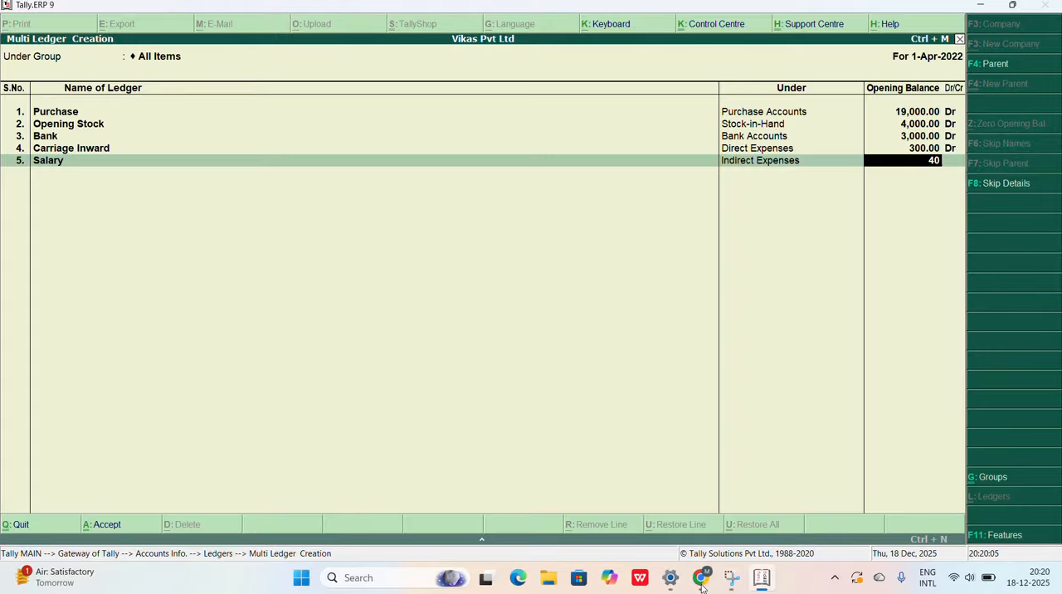
pyautogui.write('0')
pyautogui.press('Return')
# Step: Add the sixth ledger, Rent &Taxes, under Indirect Expenses
pyautogui.press('Return')
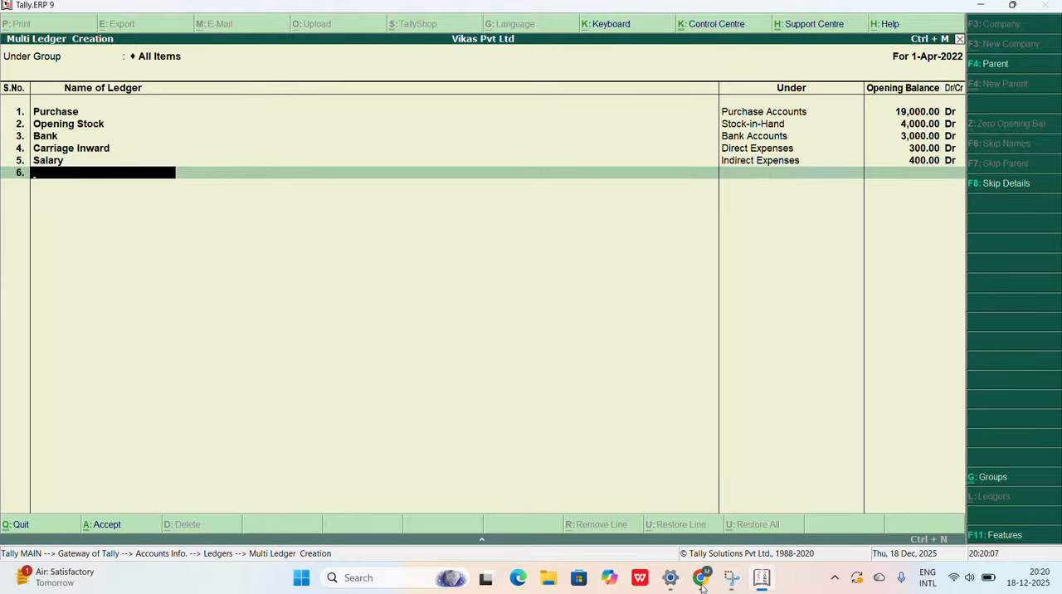
pyautogui.write('Rent &Taxes')
pyautogui.press('Return')
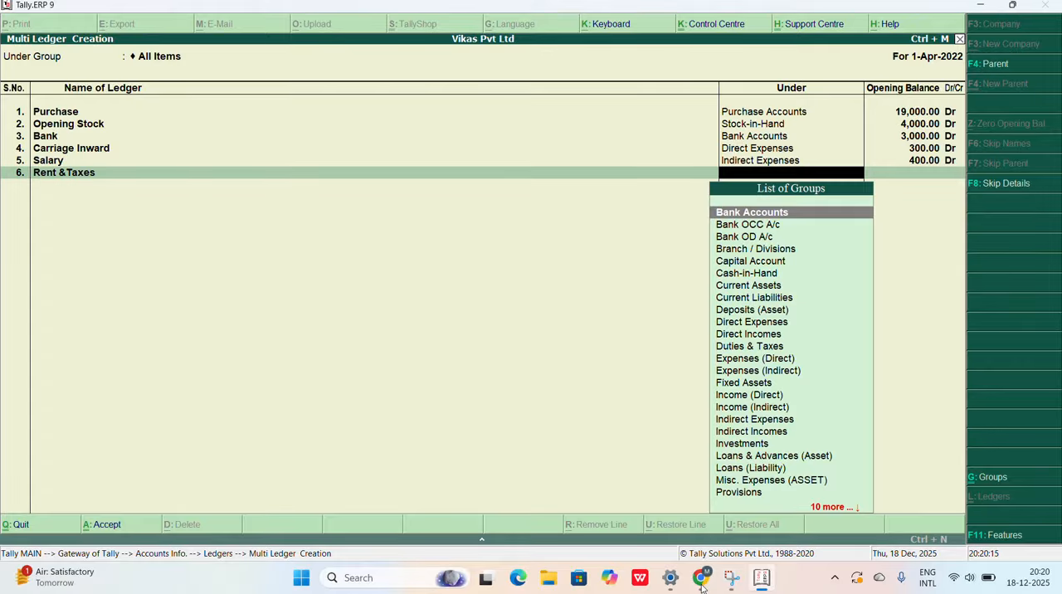
pyautogui.write('Ind')
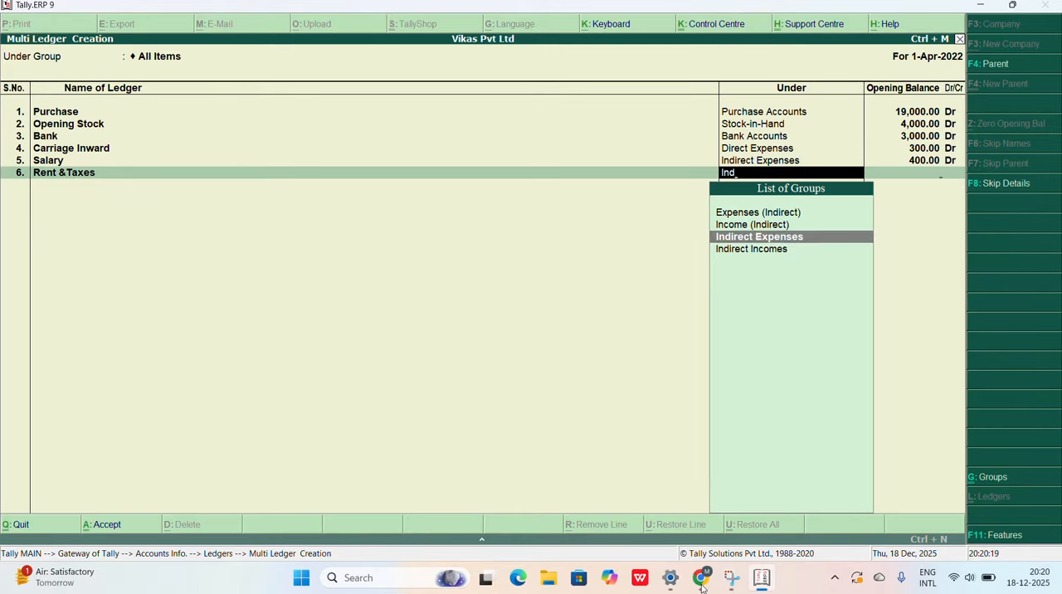
pyautogui.press('Return')
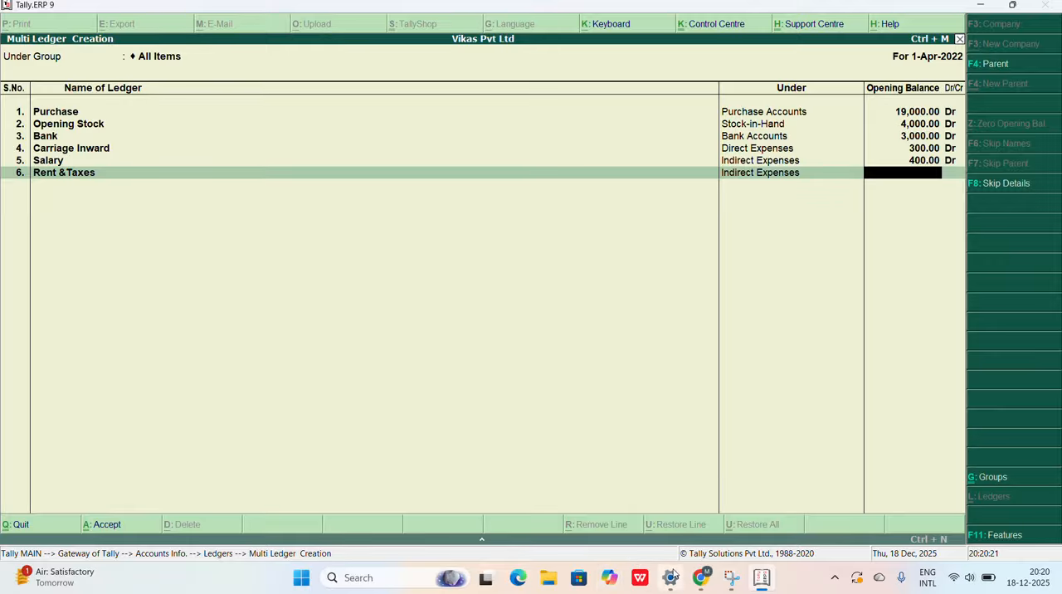
# Step: Check the Rent and Taxes amount in the Chrome question paper and enter 900 debit as its opening balance in Tally.ERP 9
pyautogui.click(699, 581)
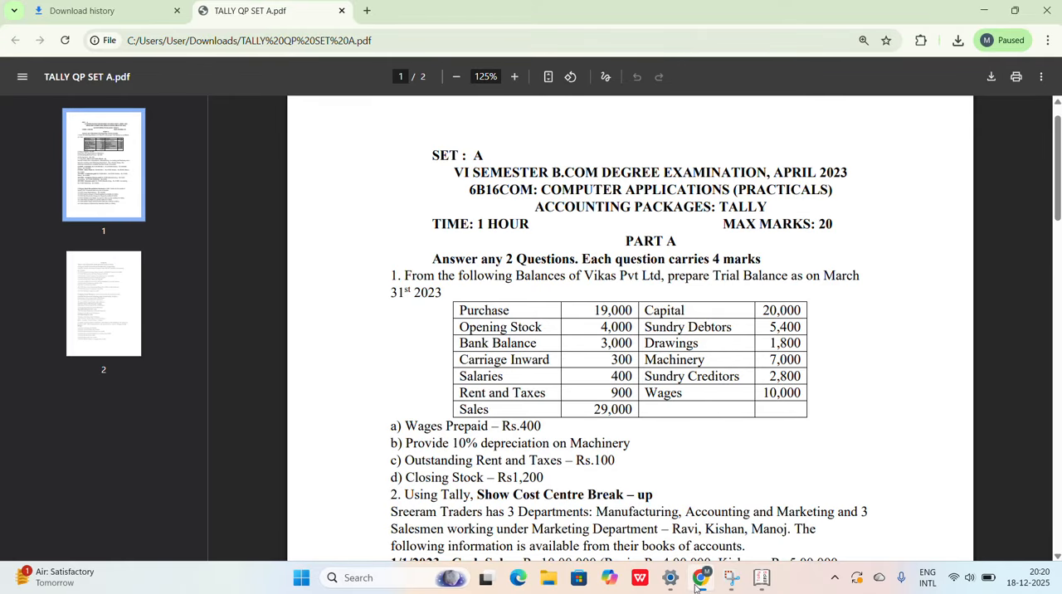
pyautogui.click(699, 581)
pyautogui.write('9')
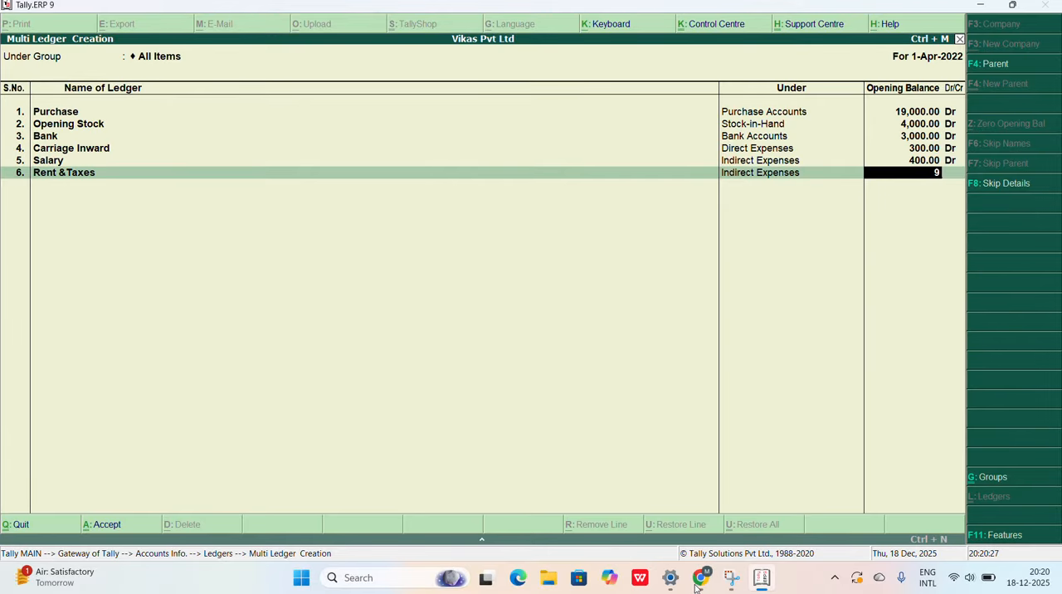
pyautogui.write('00')
pyautogui.press('Return')
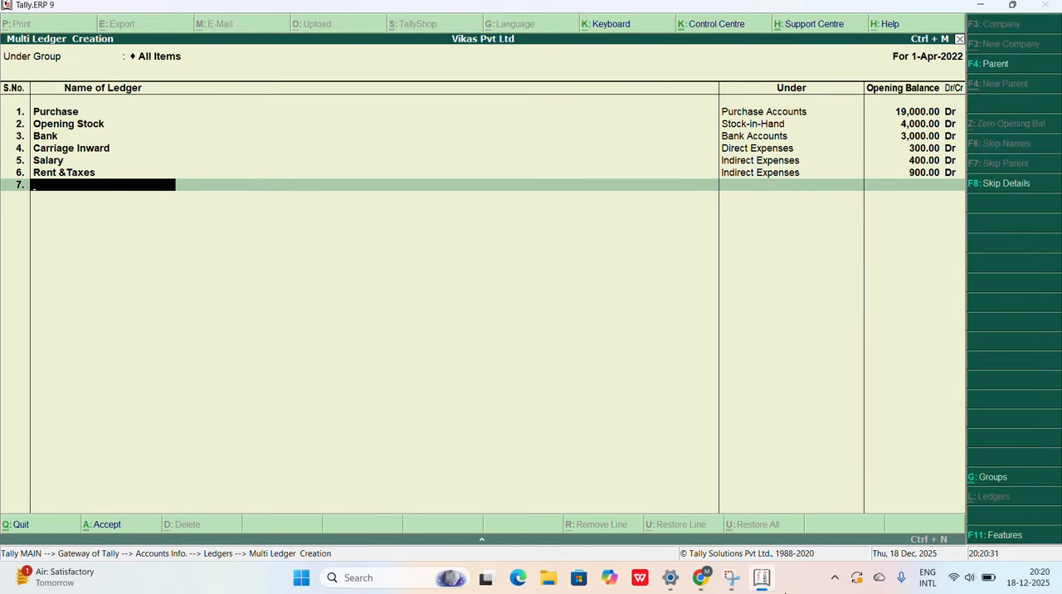
# Step: Check the next account in the Chrome question paper and add the seventh ledger, Sales, under Sales Accounts in Tally.ERP 9
pyautogui.click(701, 587)
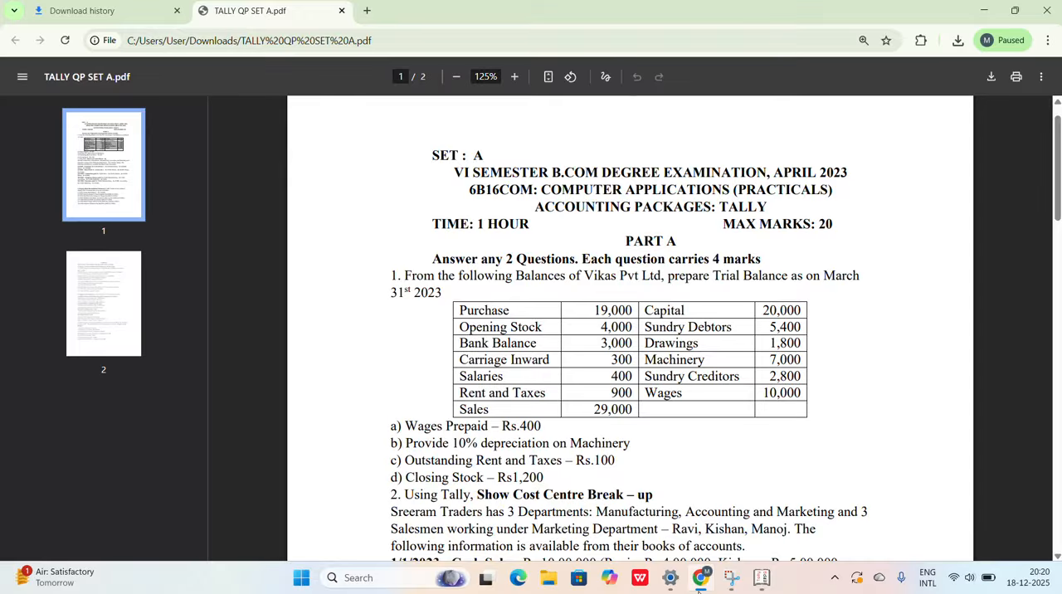
pyautogui.click(760, 581)
pyautogui.write('Sales')
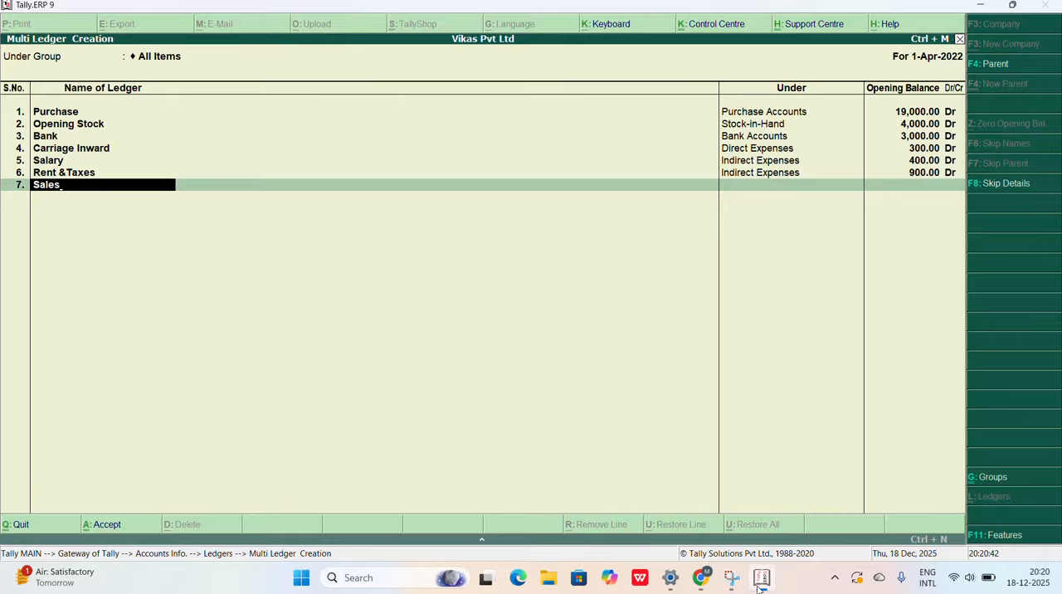
pyautogui.press('Return')
pyautogui.write('S')
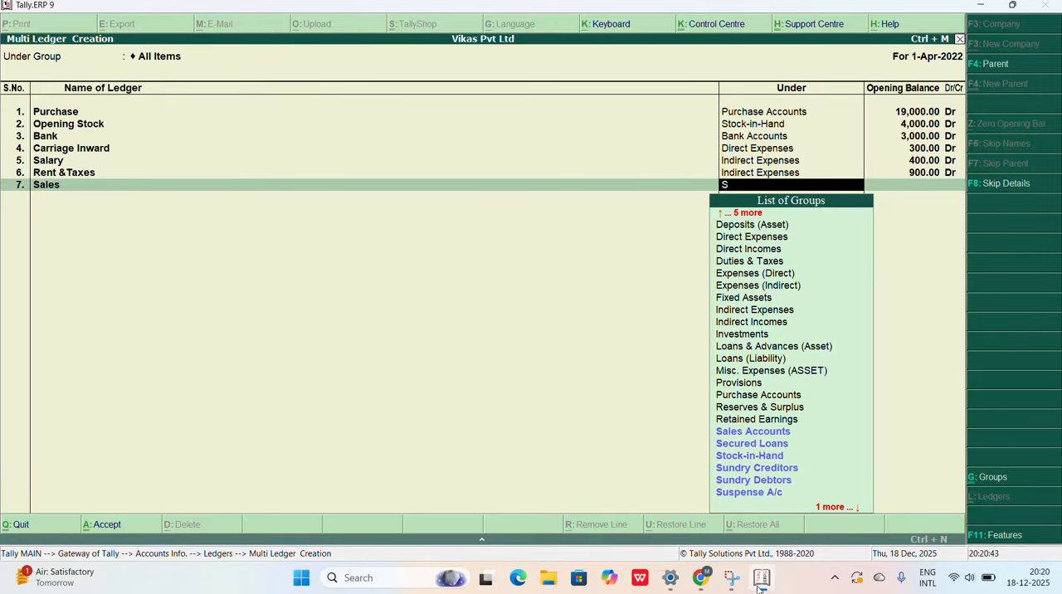
pyautogui.write('ales')
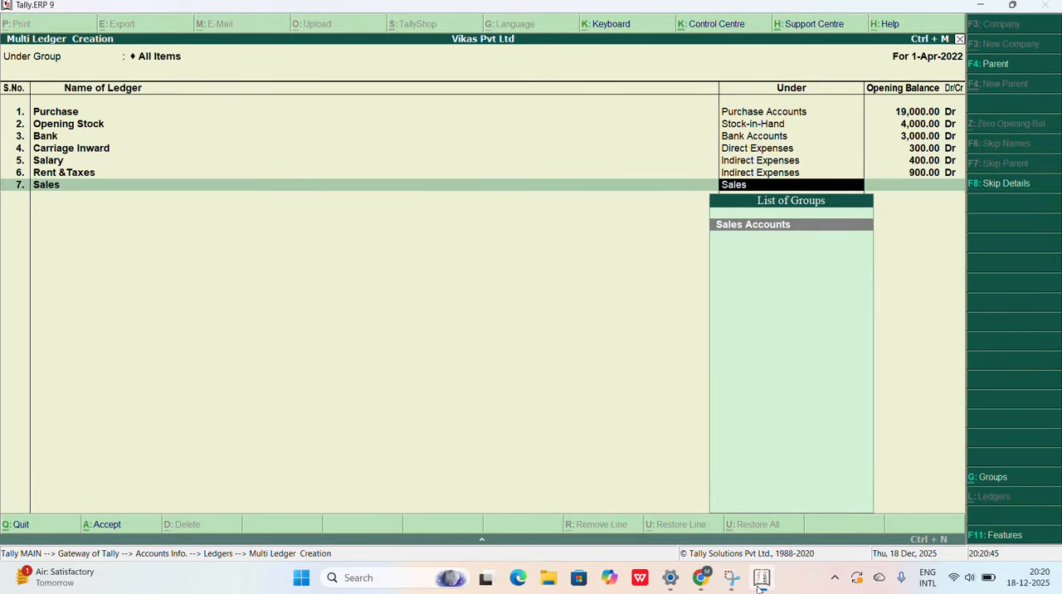
pyautogui.press('Return')
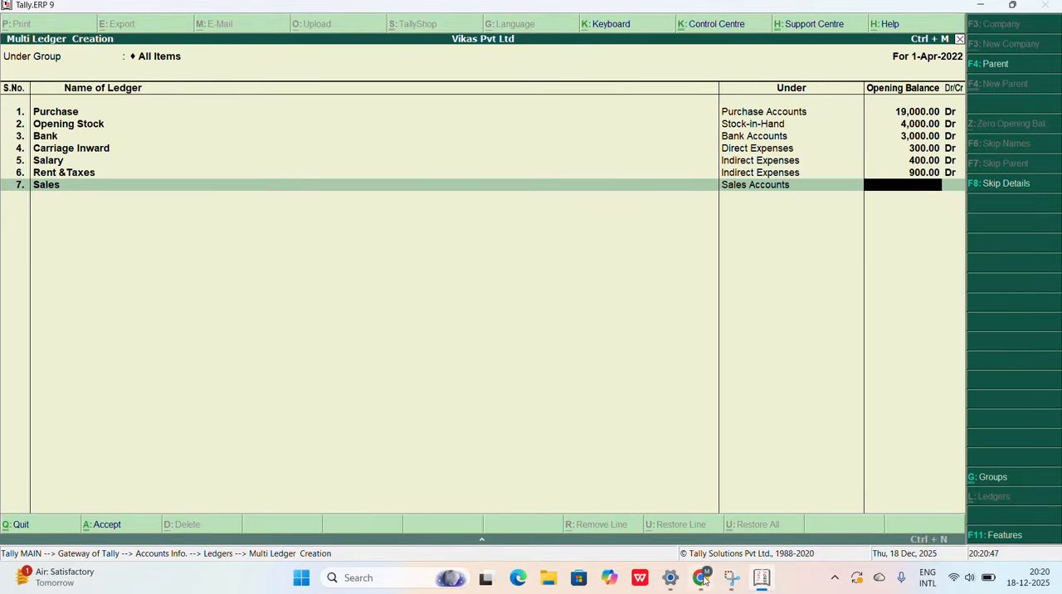
# Step: Check the Sales amount in the Chrome question paper and enter 29,000 credit as the Sales opening balance in Tally.ERP 9
pyautogui.click(708, 587)
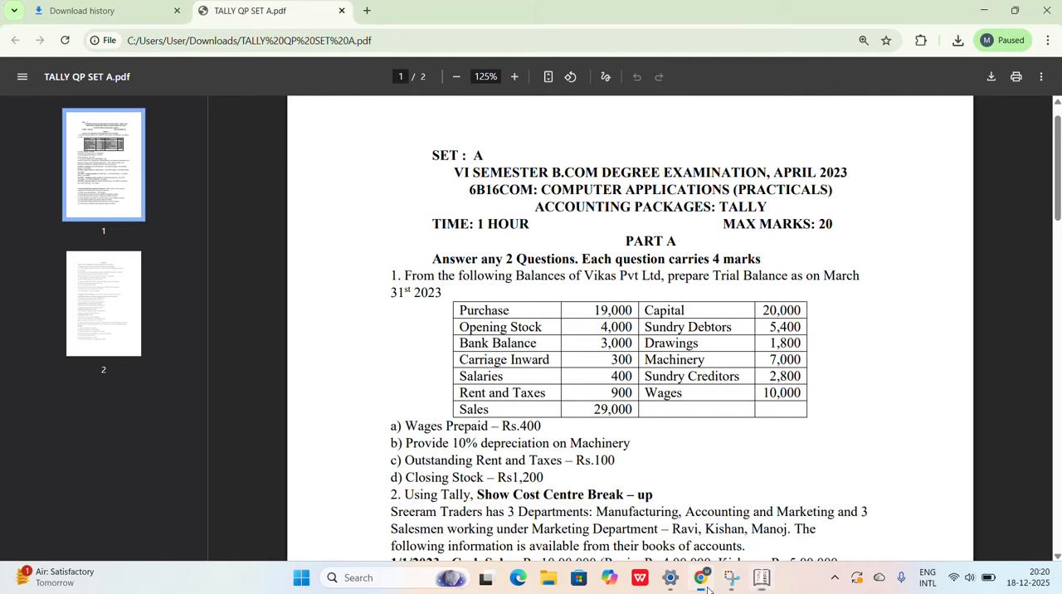
pyautogui.click(708, 588)
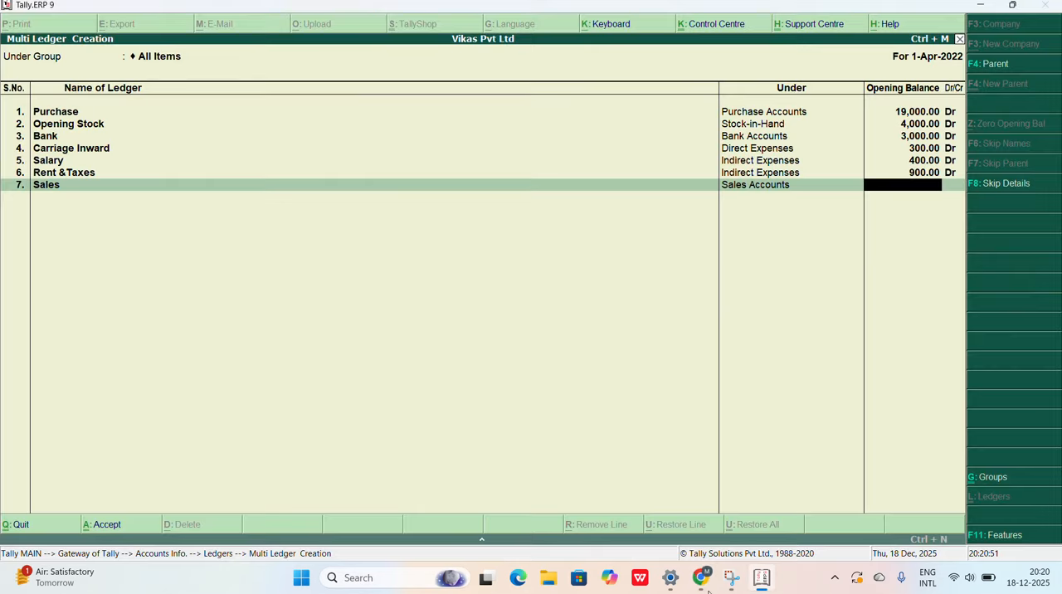
pyautogui.write('9000')
pyautogui.press('Return')
pyautogui.press('c')
pyautogui.press('Return')
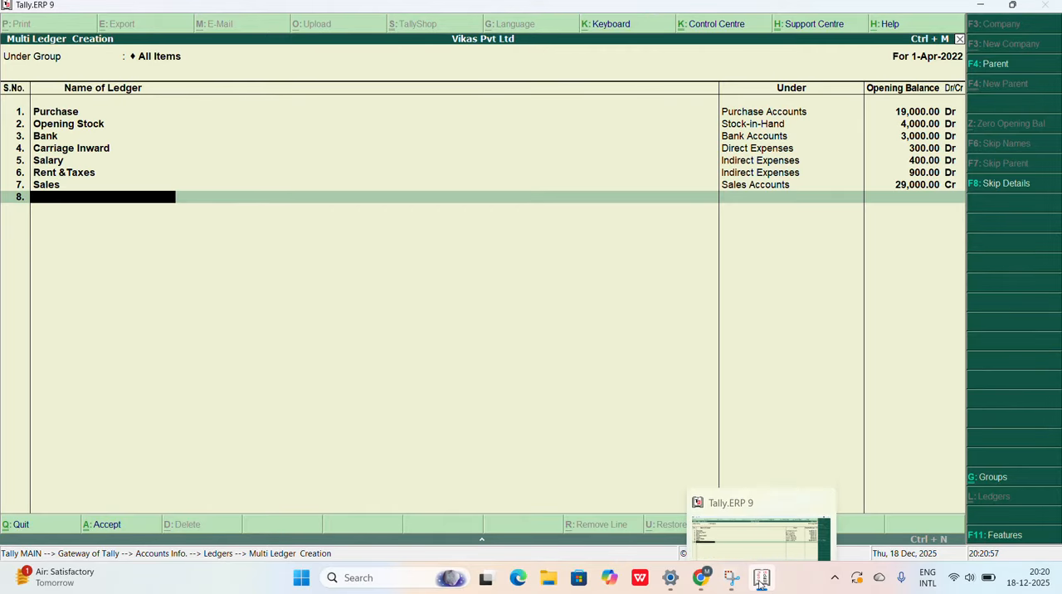
# Step: Check the next account in the Chrome question paper and add the eighth ledger, Capital, under Capital Account in Tally.ERP 9
pyautogui.click(760, 581)
pyautogui.click(761, 581)
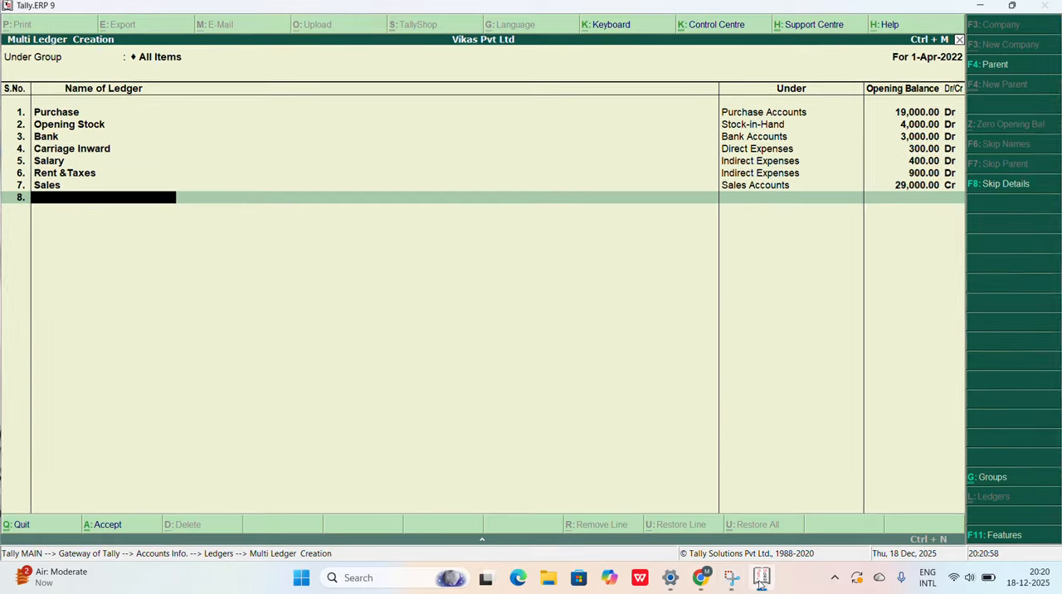
pyautogui.click(699, 579)
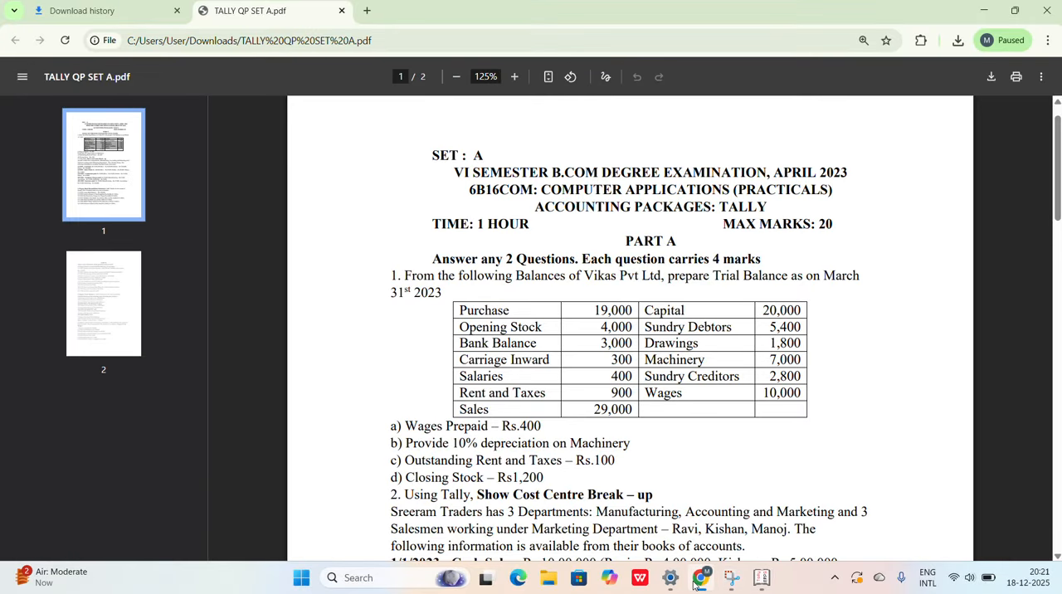
pyautogui.click(699, 580)
pyautogui.write('C')
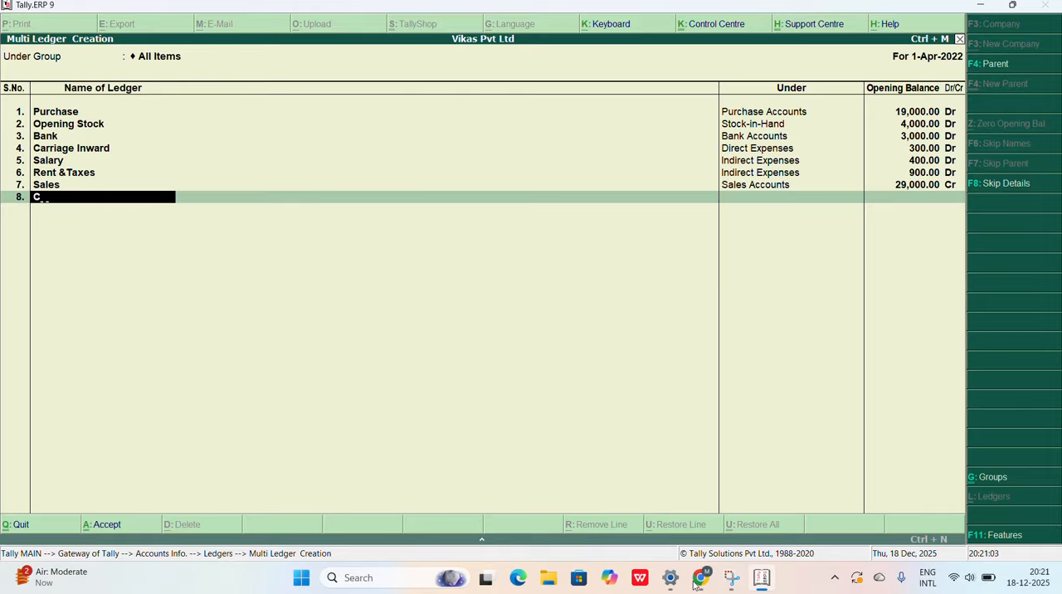
pyautogui.write('apital')
pyautogui.press('Return')
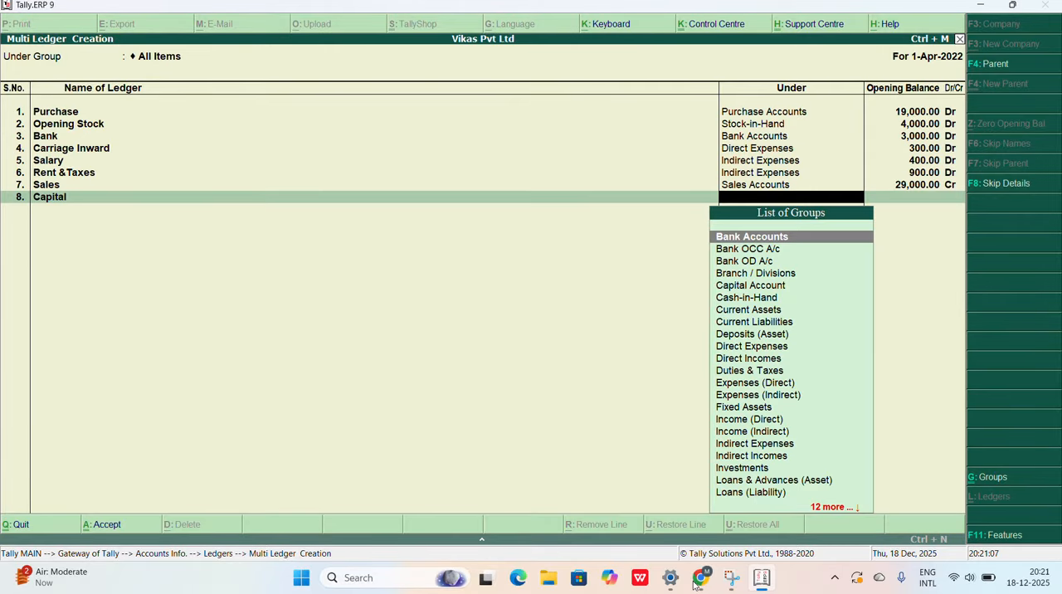
pyautogui.write('Capit')
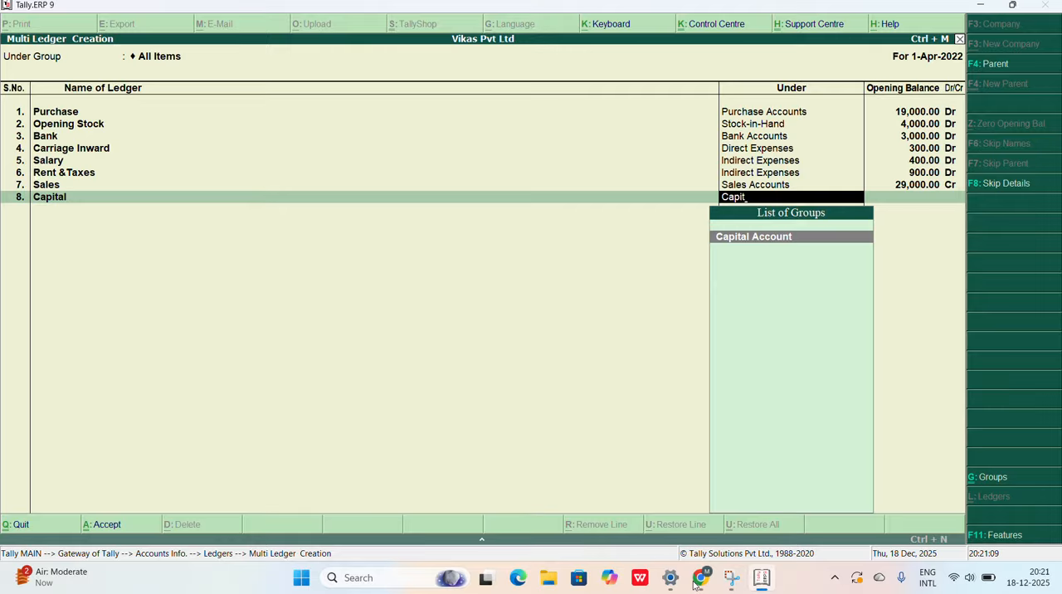
pyautogui.press('Return')
# Step: Enter 20,000 credit as the opening balance of the Capital ledger
pyautogui.write('20000')
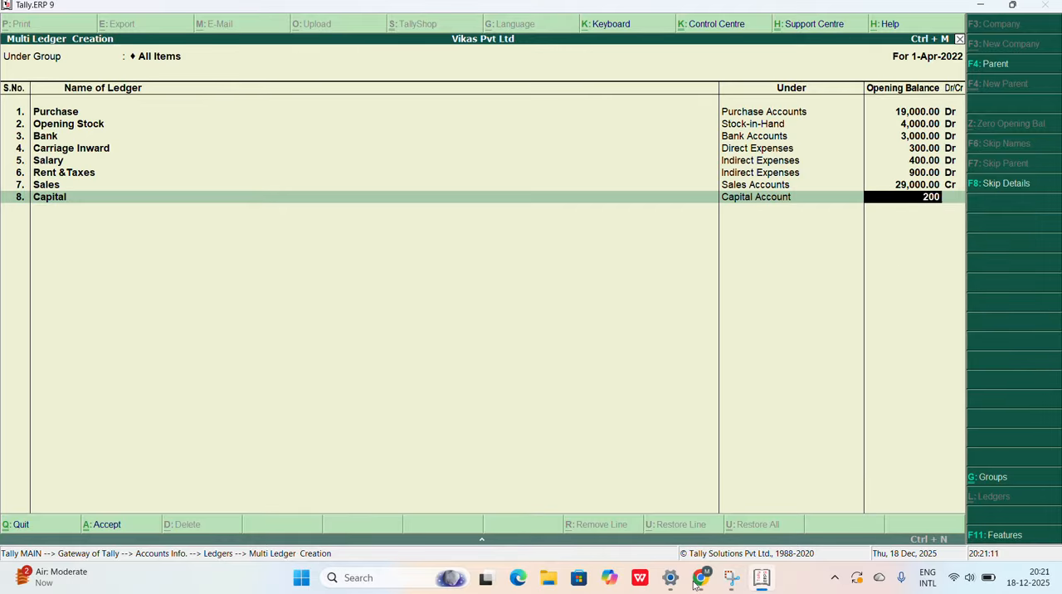
pyautogui.press('Return')
pyautogui.press('Return')
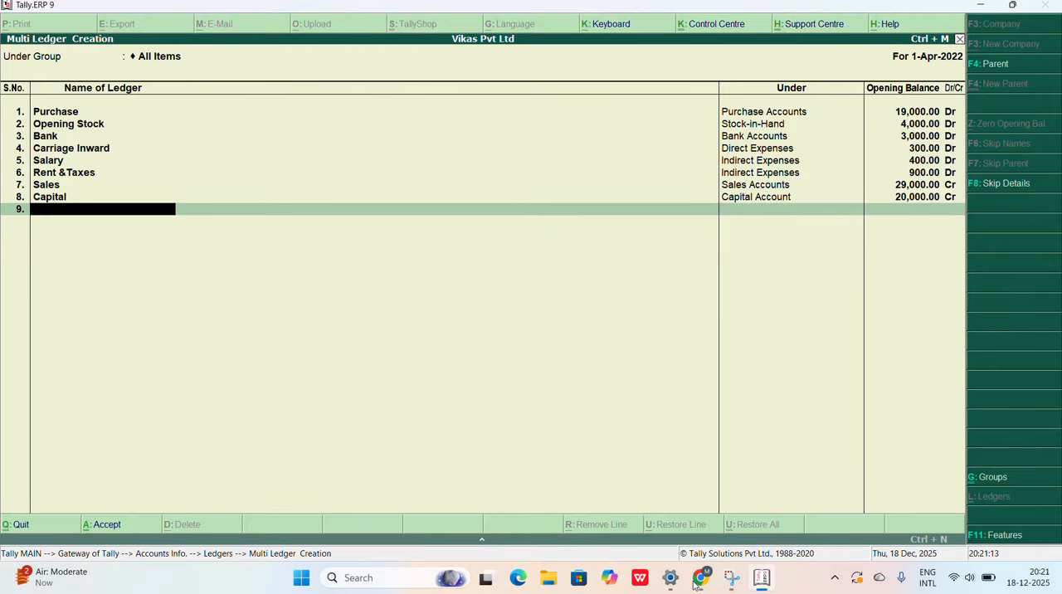
# Step: Check the next account in the Chrome question paper and add the ninth ledger, Sundry Debtor, under Sundry Creditors in Tally.ERP 9
pyautogui.click(701, 580)
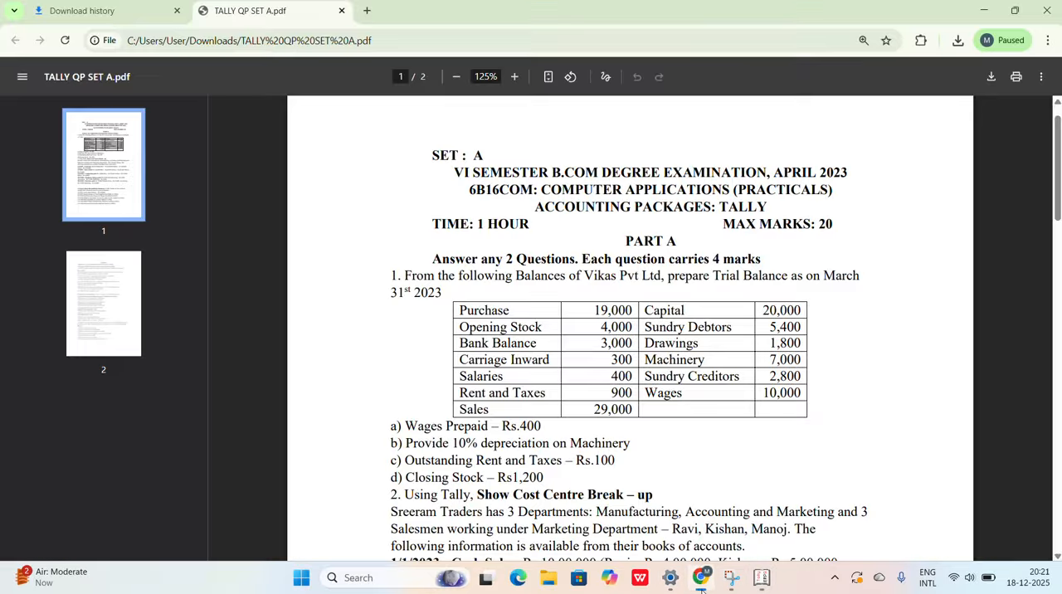
pyautogui.click(701, 580)
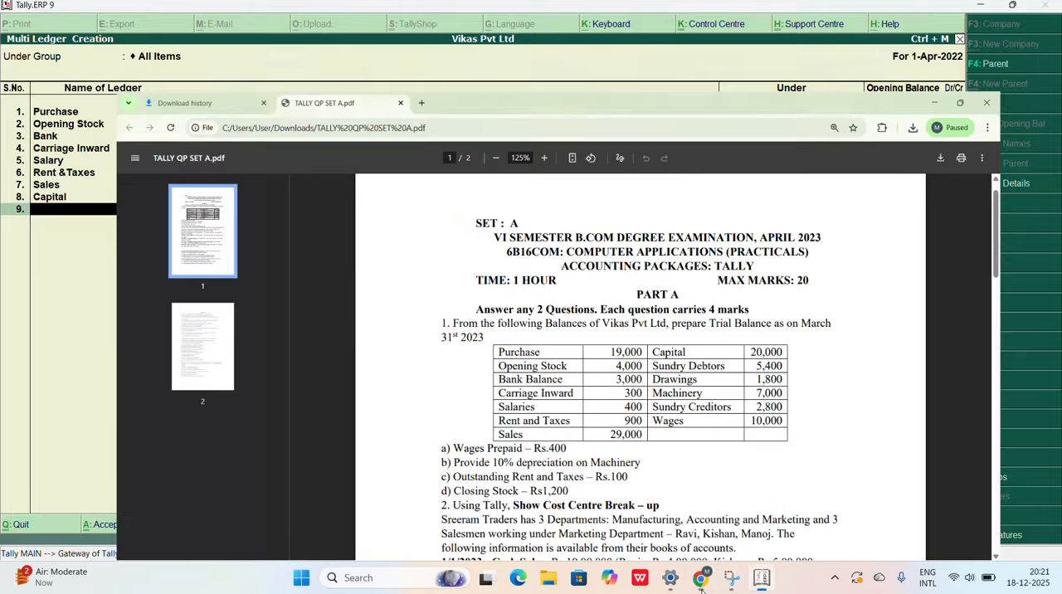
pyautogui.write('Su')
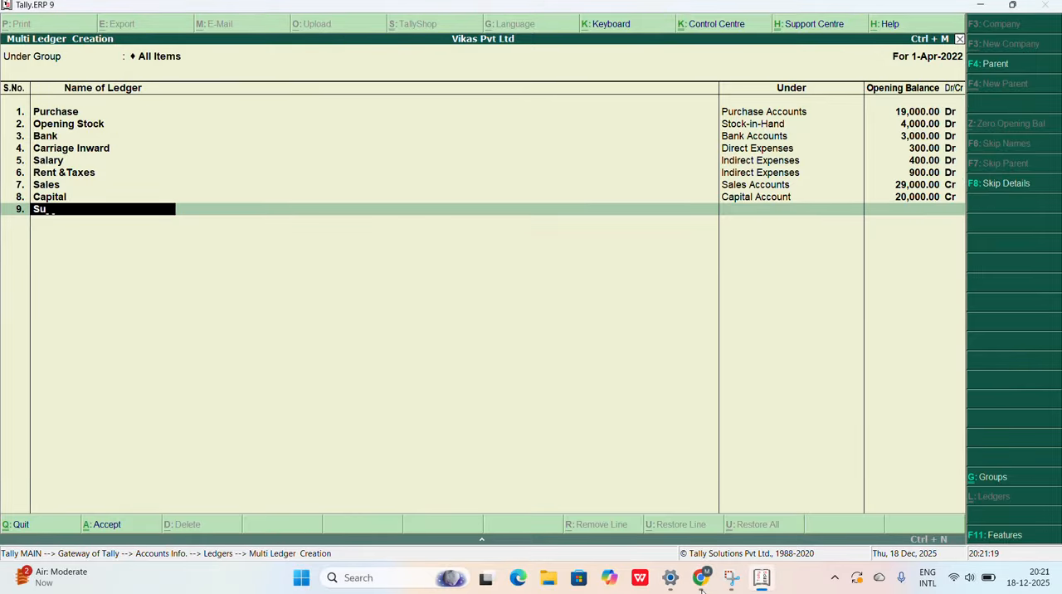
pyautogui.write('ndry Debtor')
pyautogui.press('Return')
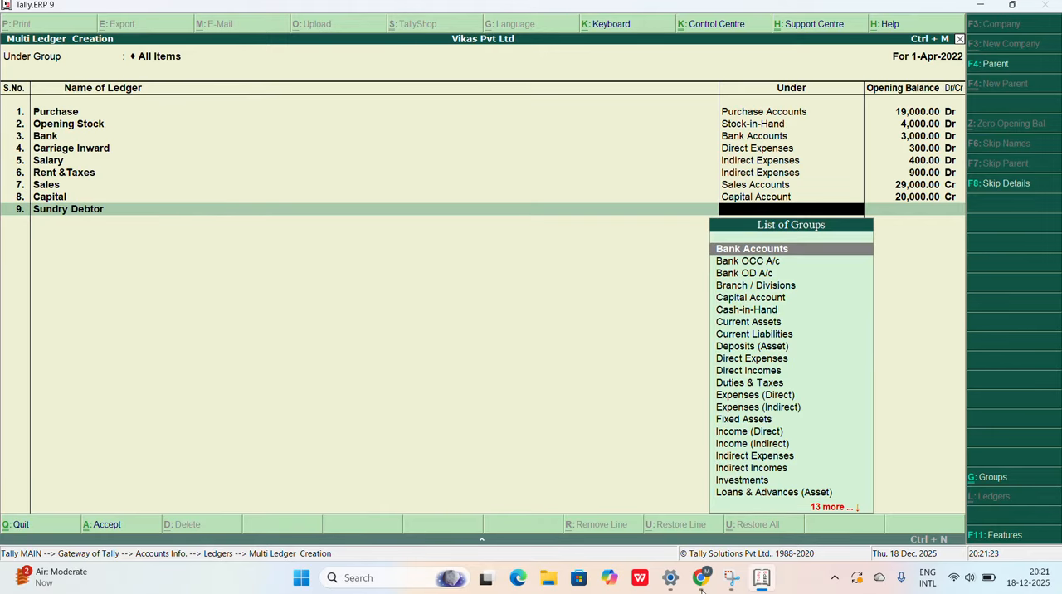
pyautogui.write('Sundr')
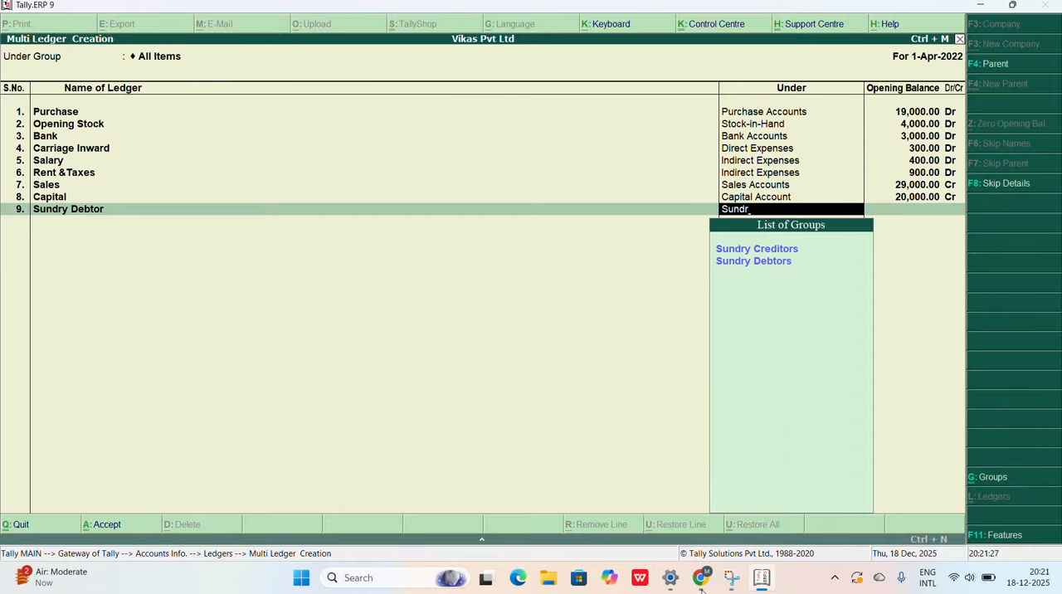
pyautogui.write('y')
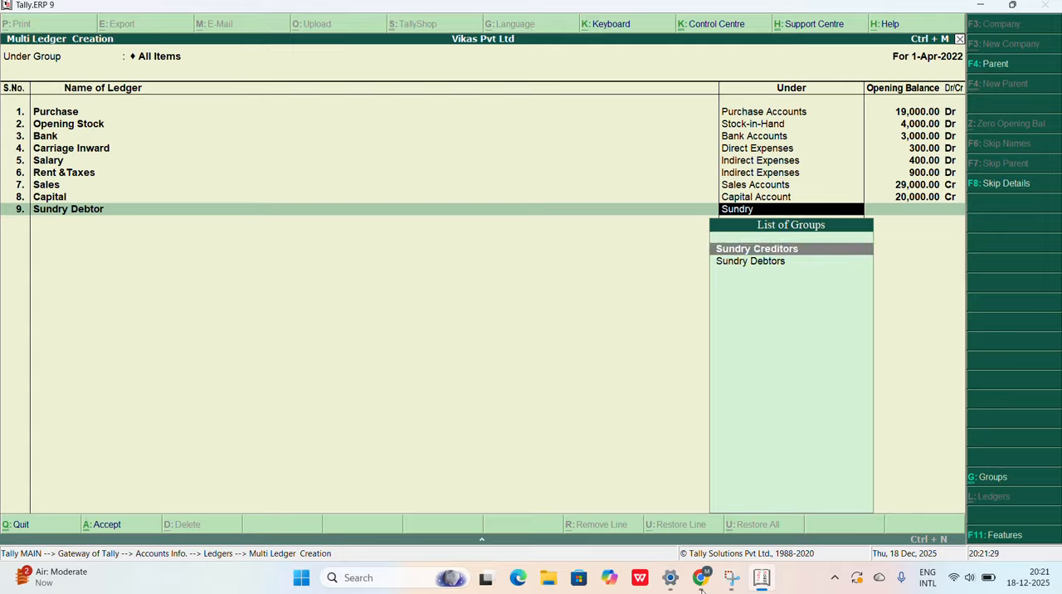
pyautogui.press('Return')
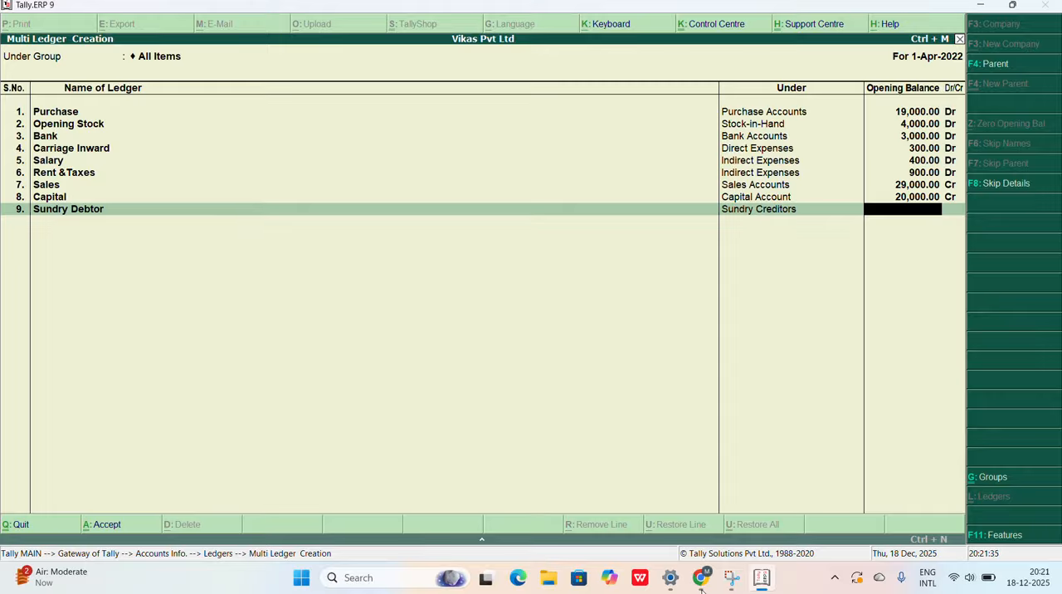
# Step: Enter 5,400 credit as the Sundry Debtor opening balance, leaving its bill-wise breakup blank and declining to accept the ledger list
pyautogui.write('5400')
pyautogui.press('Return')
pyautogui.press('Return')
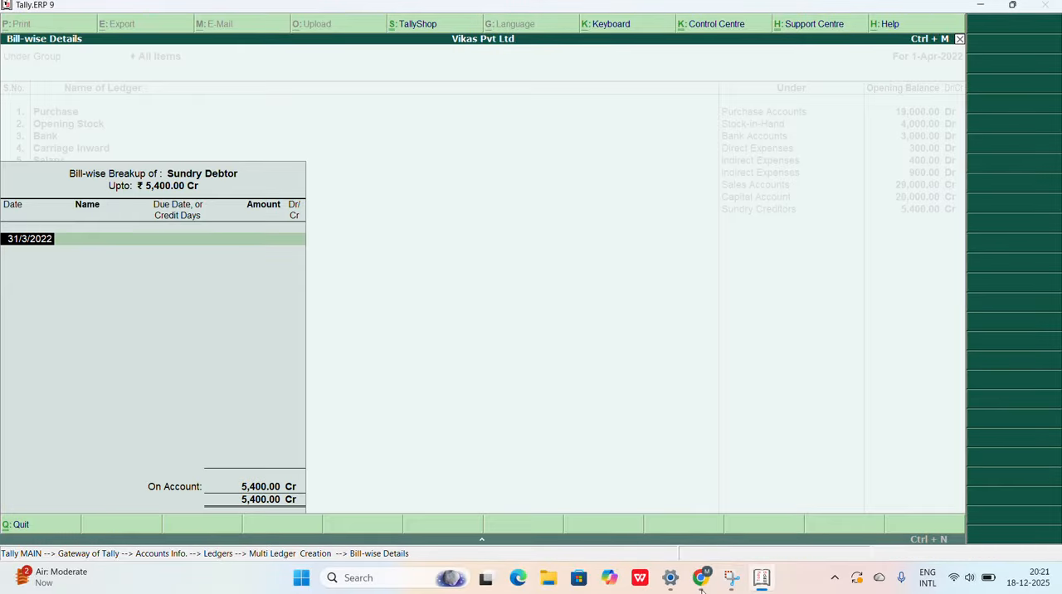
pyautogui.press('Return')
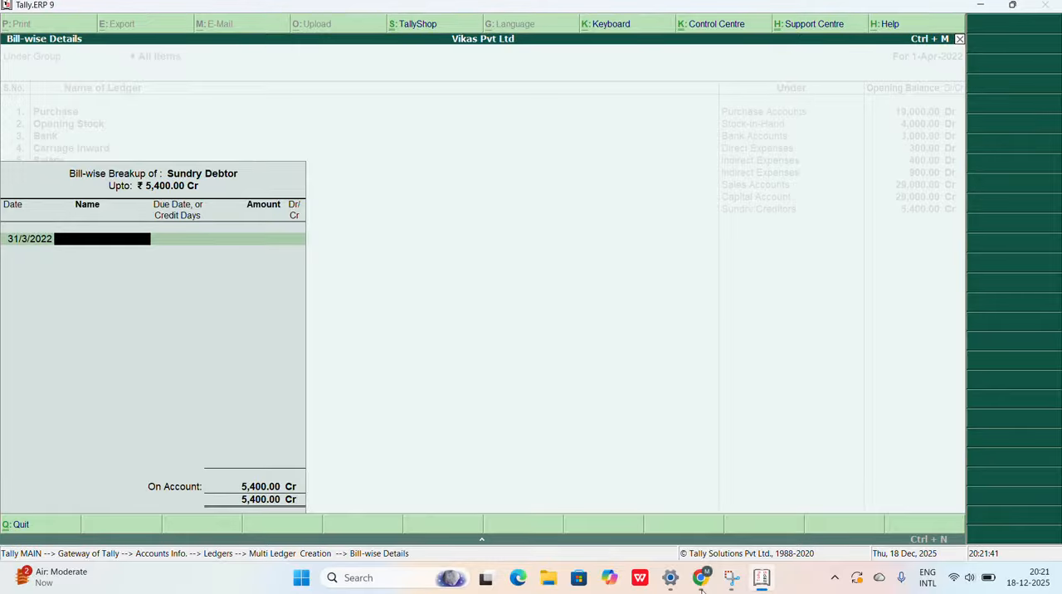
pyautogui.press('Return')
pyautogui.press('Return')
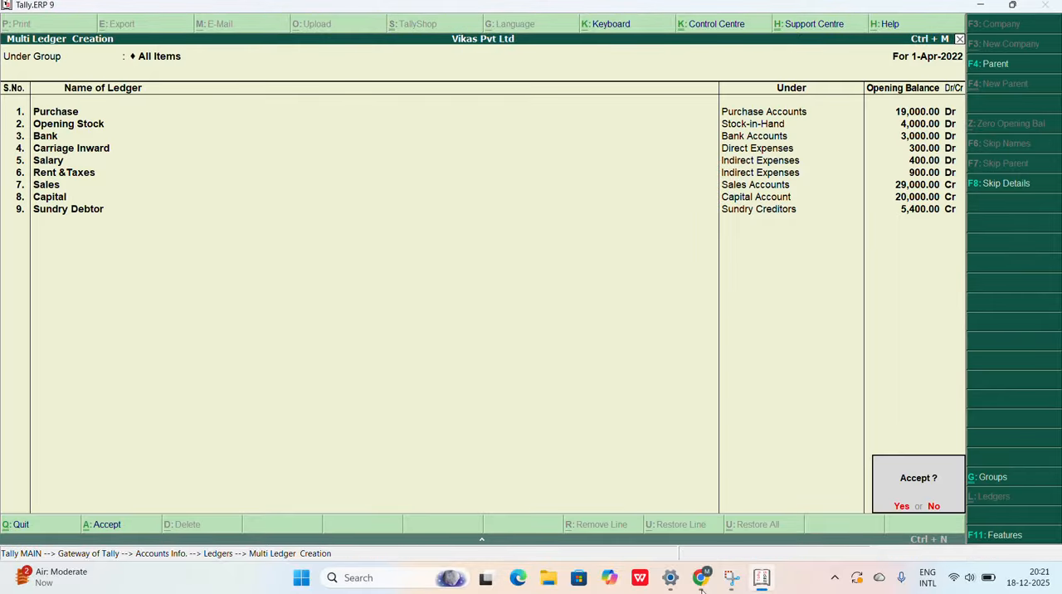
pyautogui.press('n')
pyautogui.press('Return')
pyautogui.press('Return')
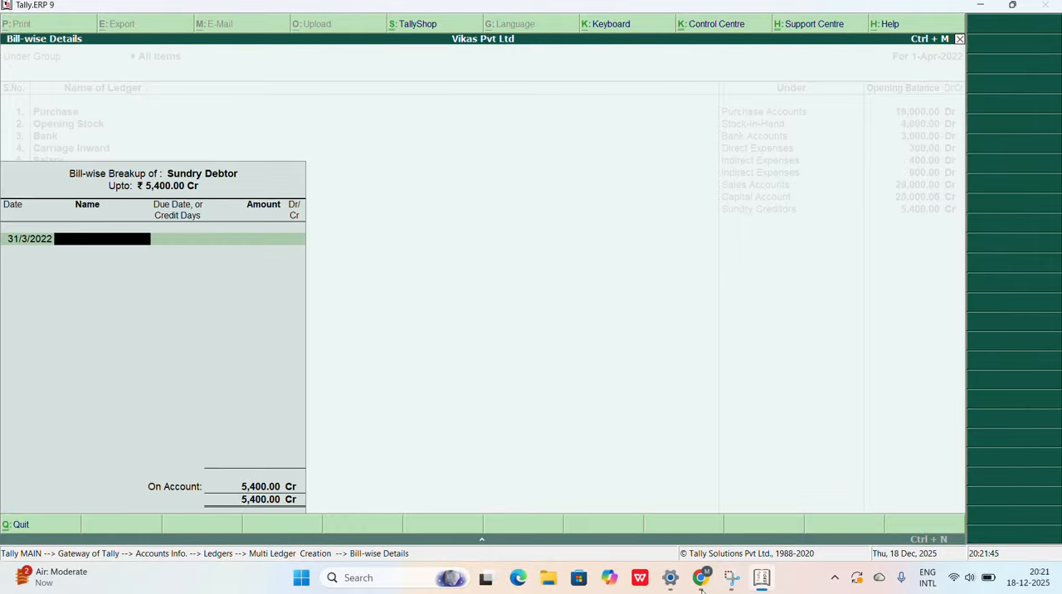
pyautogui.press('Return')
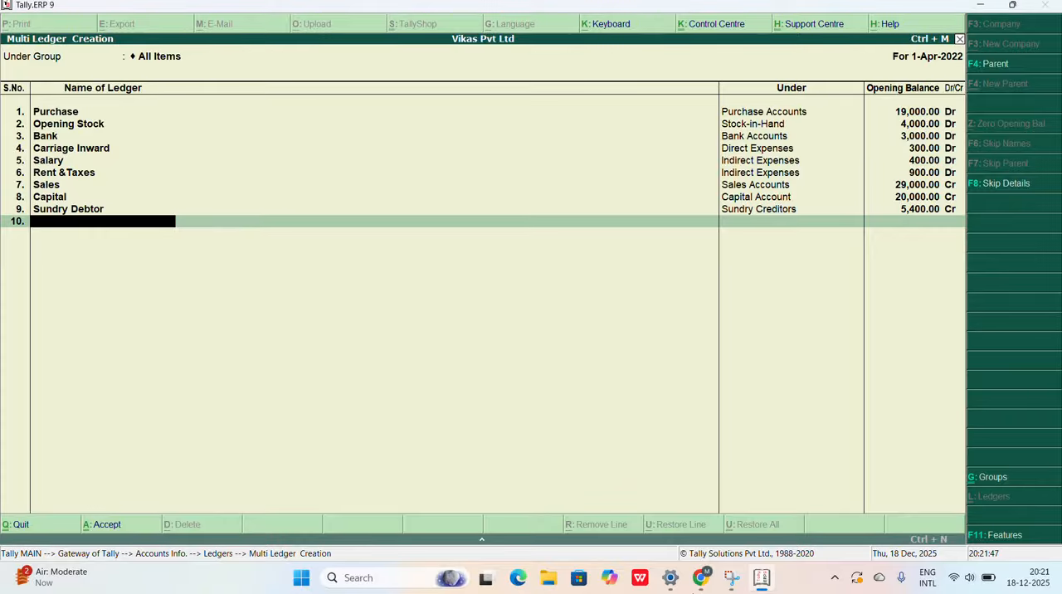
# Step: Check the next account in the Chrome question paper and add the tenth ledger, Drawings, under Capital Account in Tally.ERP 9
pyautogui.click(701, 583)
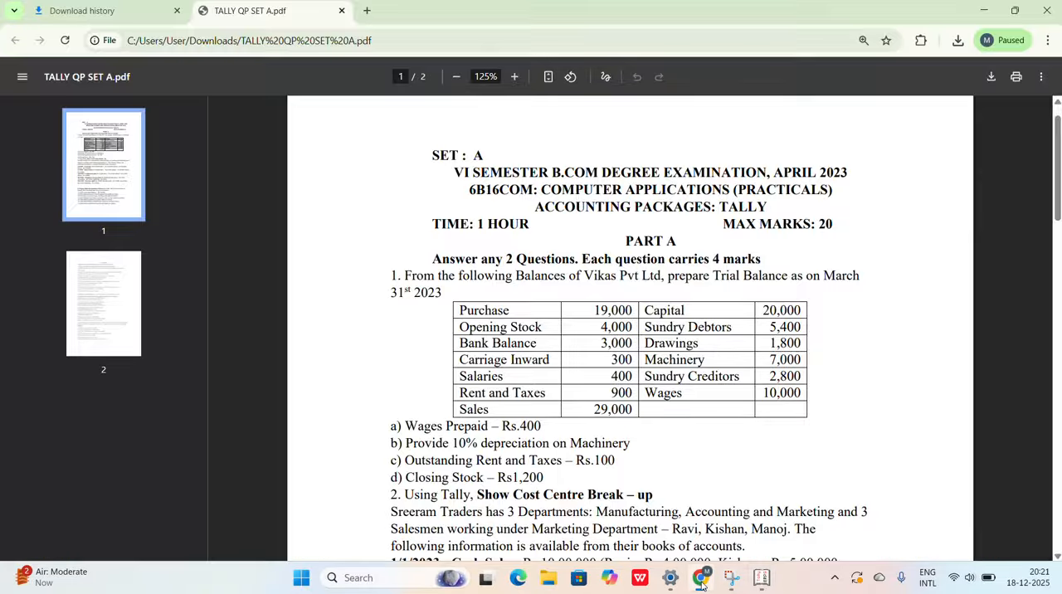
pyautogui.click(701, 583)
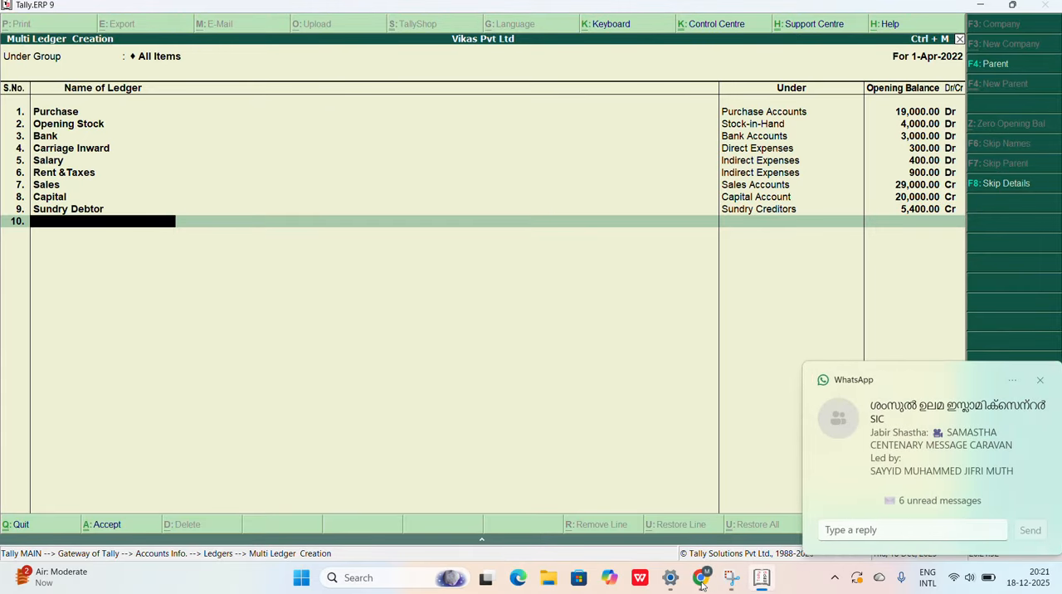
pyautogui.write('Drae')
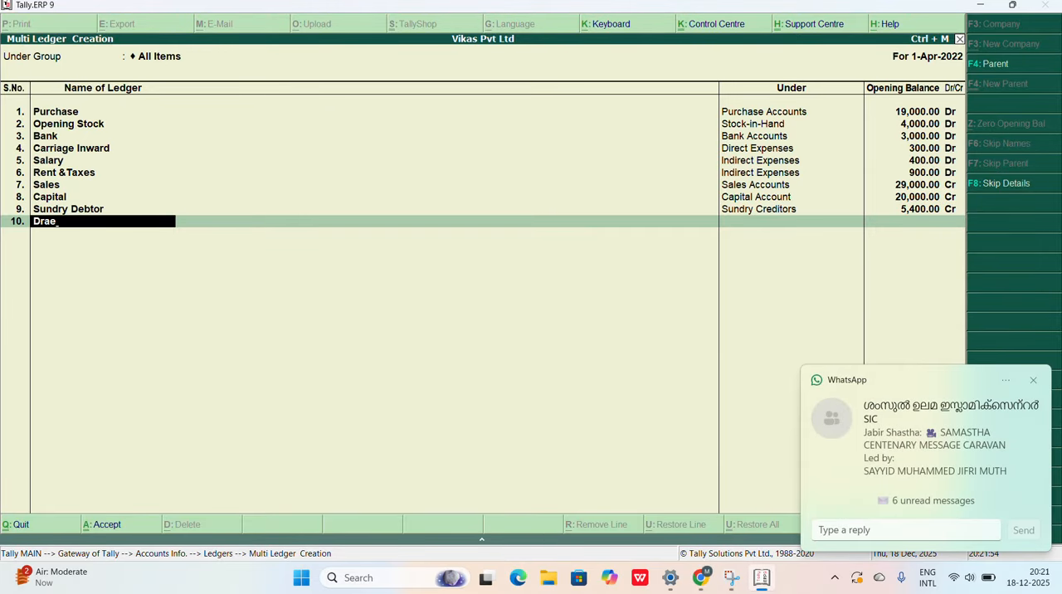
pyautogui.click(1033, 380)
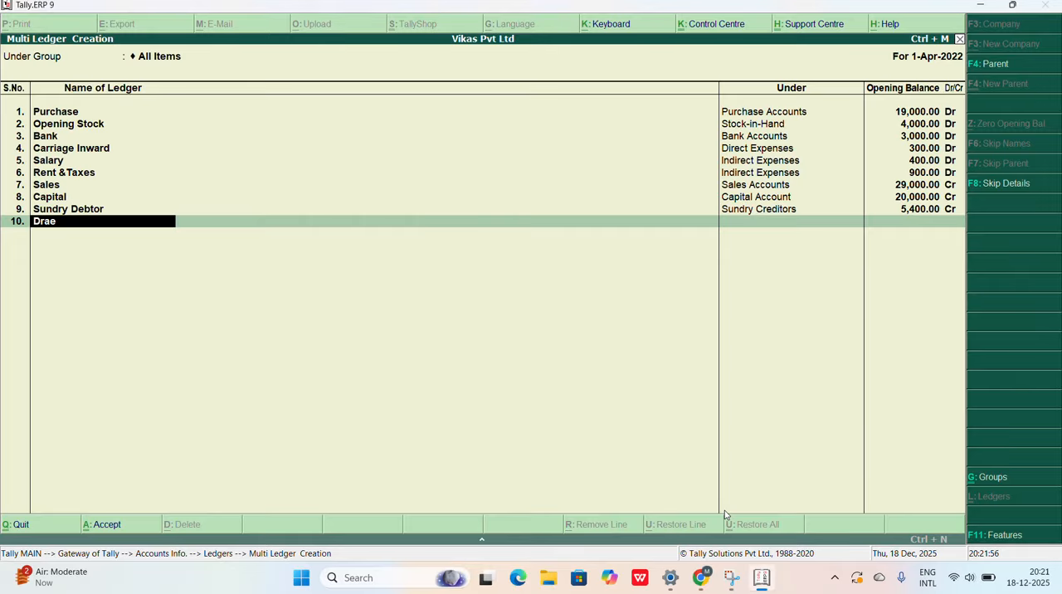
pyautogui.press('BackSpace')
pyautogui.write('wings')
pyautogui.press('Return')
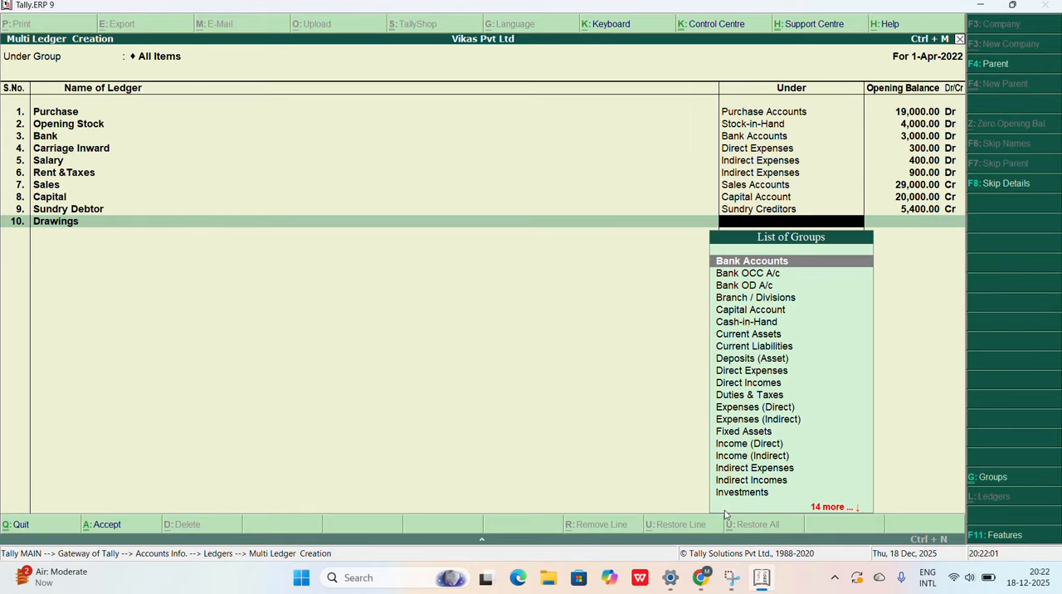
pyautogui.write('Ca')
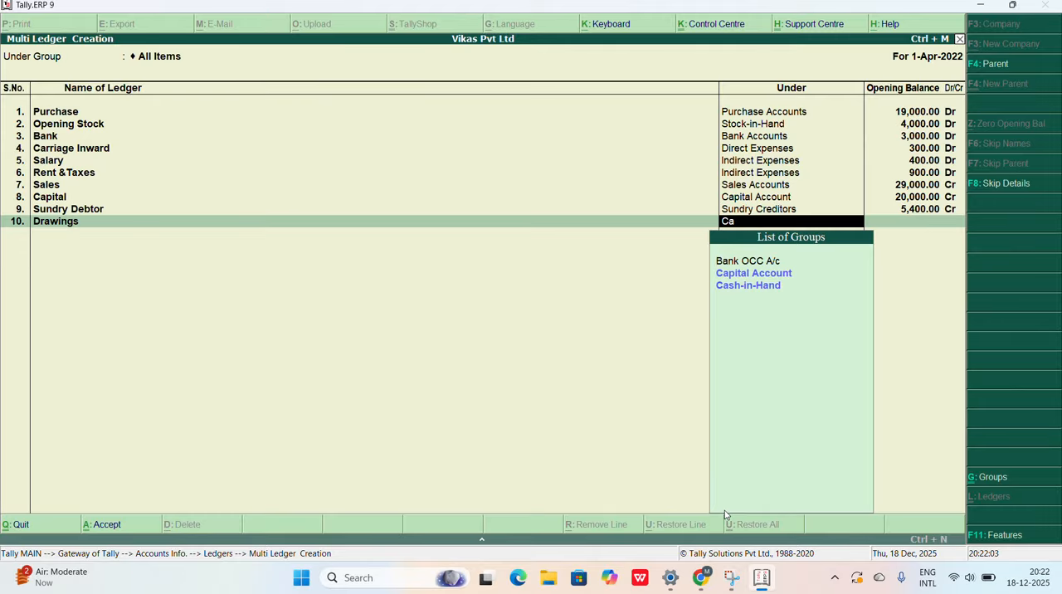
pyautogui.press('Down')
pyautogui.press('Return')
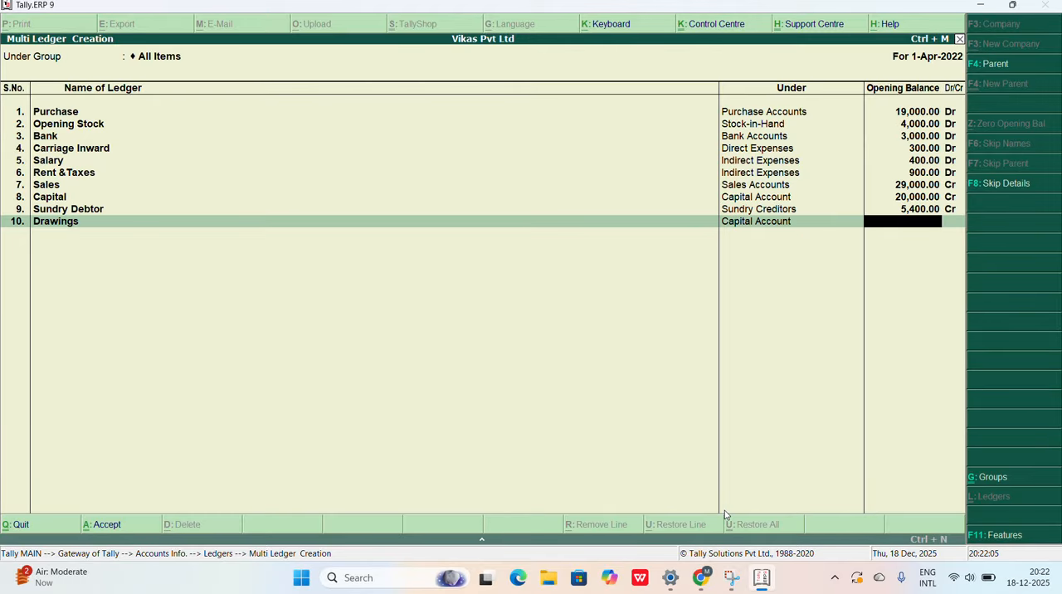
# Step: Look up the Drawings amount in the Chrome question paper and enter 1,800 credit as its opening balance in Tally.ERP 9
pyautogui.click(711, 586)
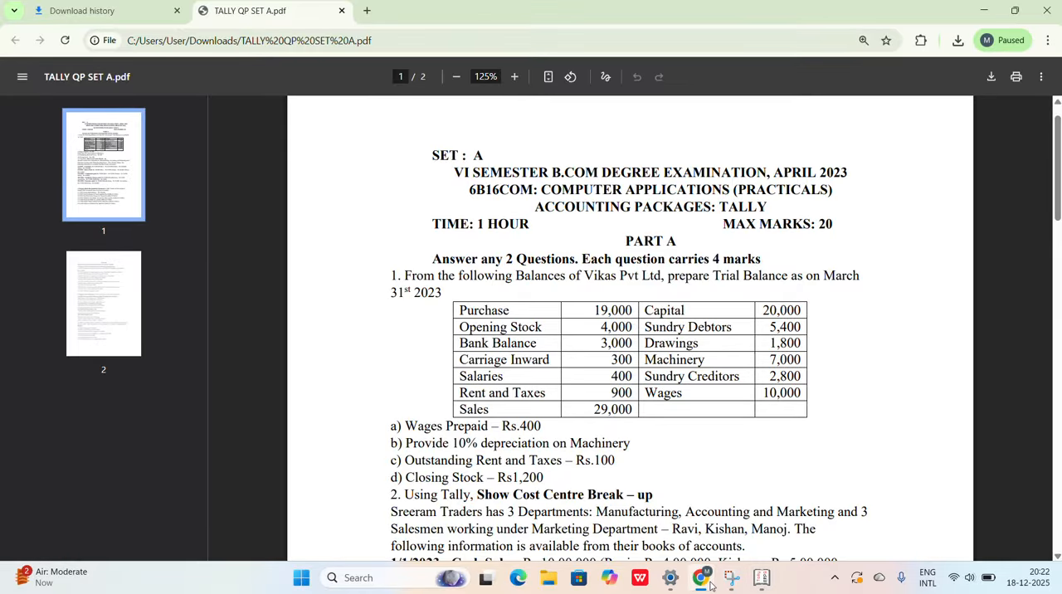
pyautogui.click(711, 586)
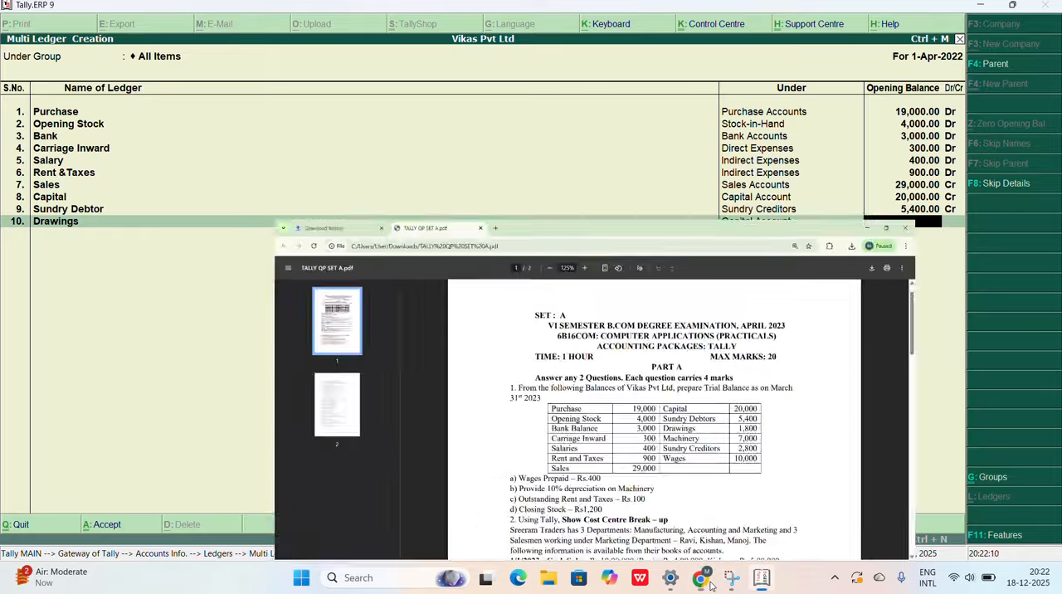
pyautogui.write('800')
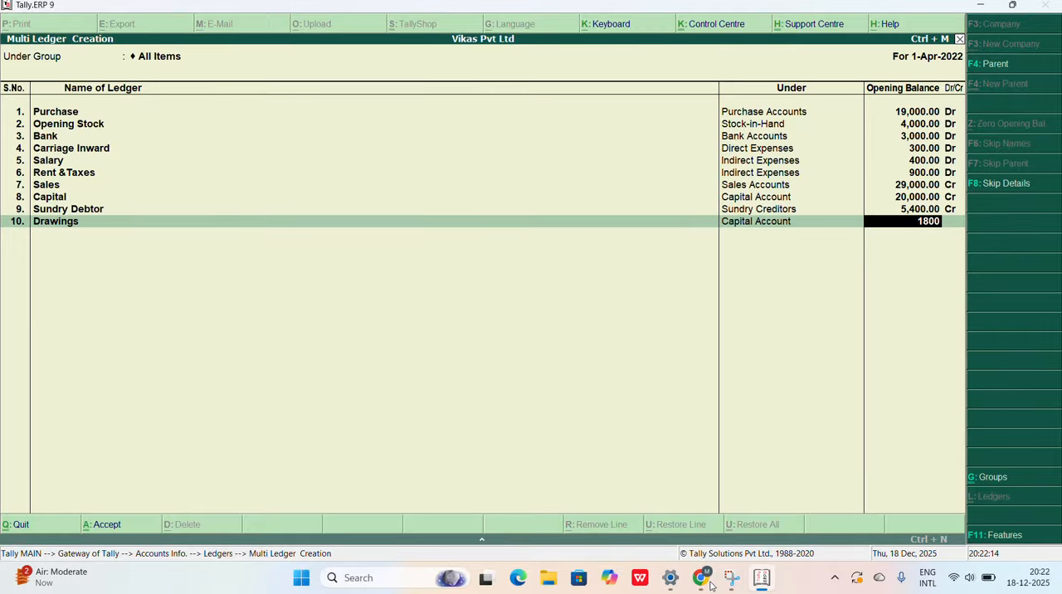
pyautogui.press('Return')
pyautogui.press('Return')
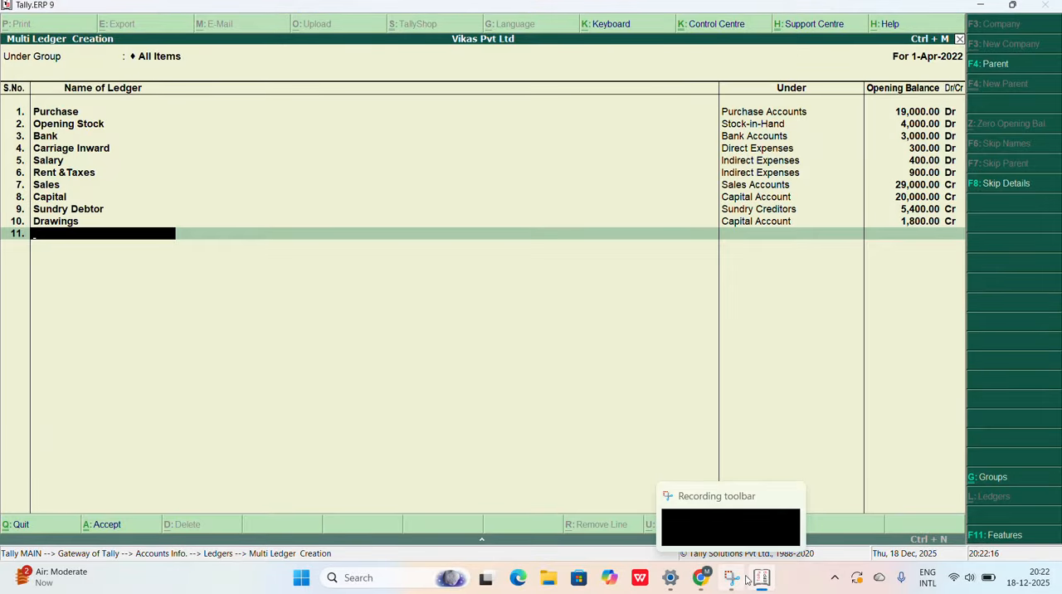
# Step: Check the next account in the Chrome question paper and add the eleventh ledger, Machinery, under Fixed Assets in Tally.ERP 9
pyautogui.click(704, 589)
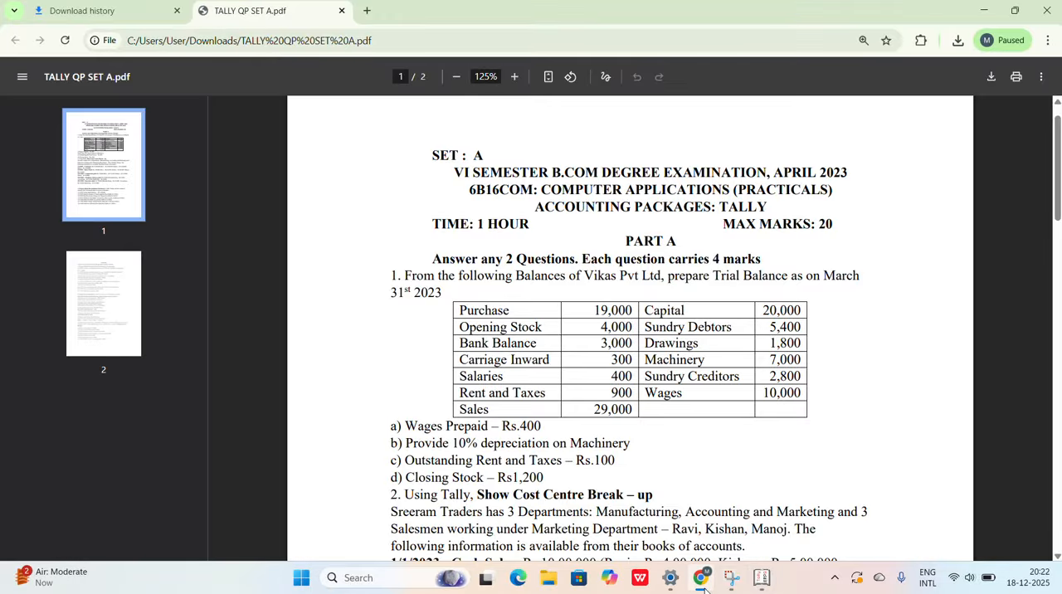
pyautogui.click(705, 588)
pyautogui.write('Ma')
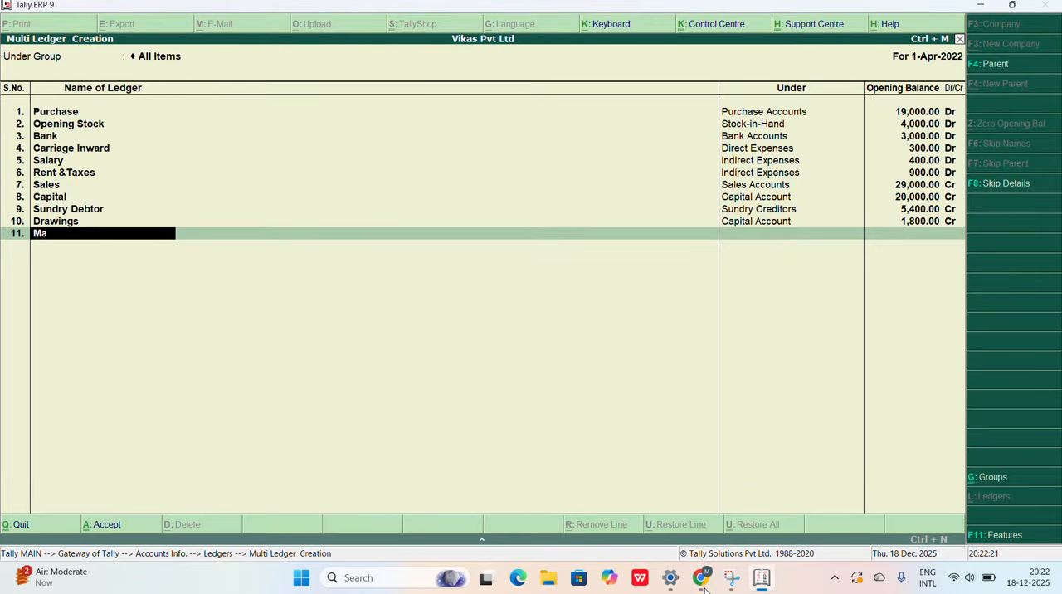
pyautogui.write('chinery')
pyautogui.press('Return')
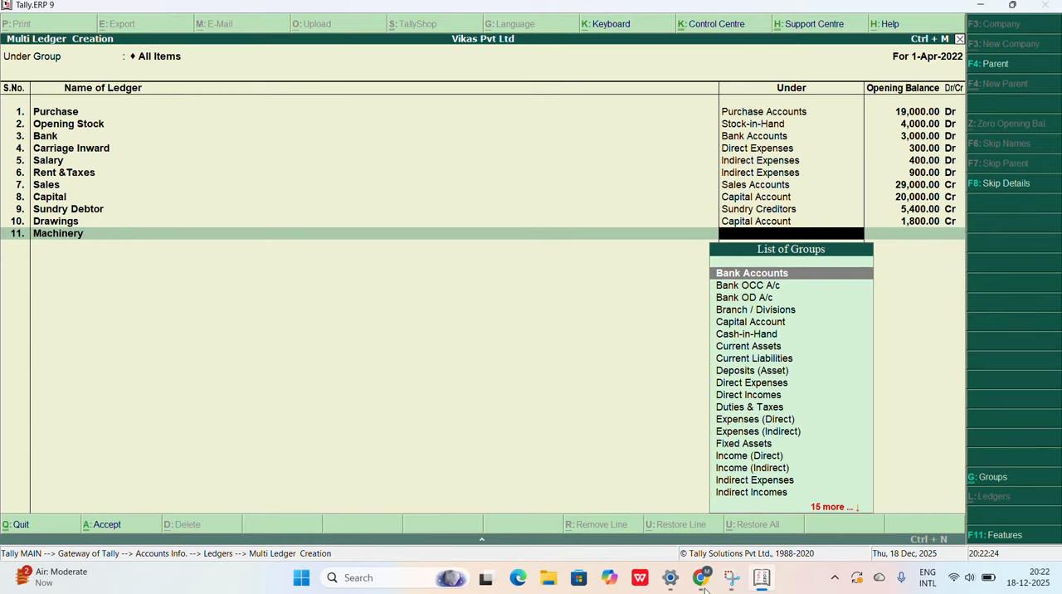
pyautogui.write('Fi')
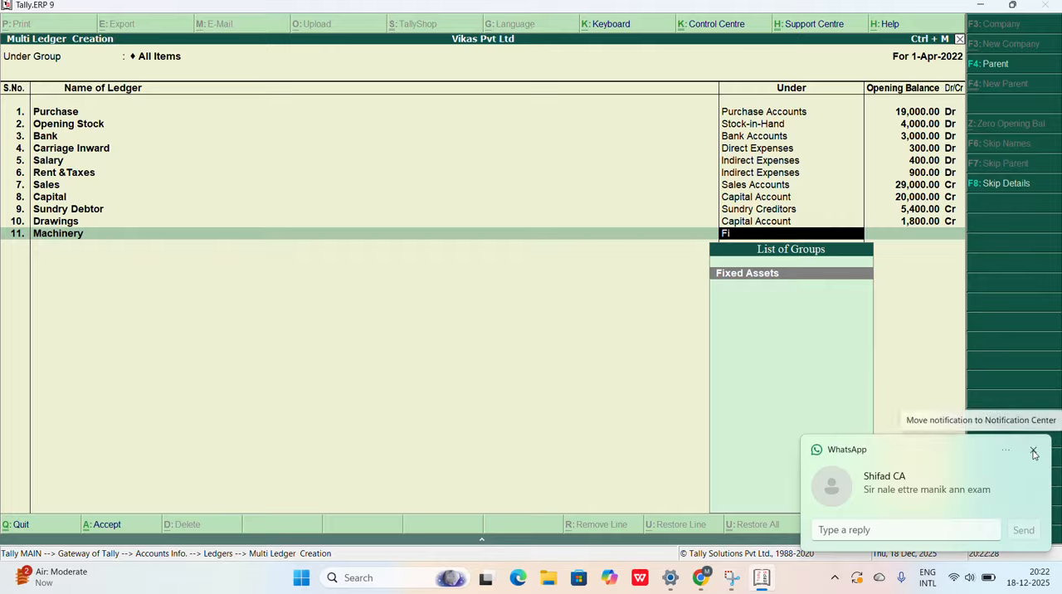
pyautogui.click(1030, 451)
pyautogui.write('ix')
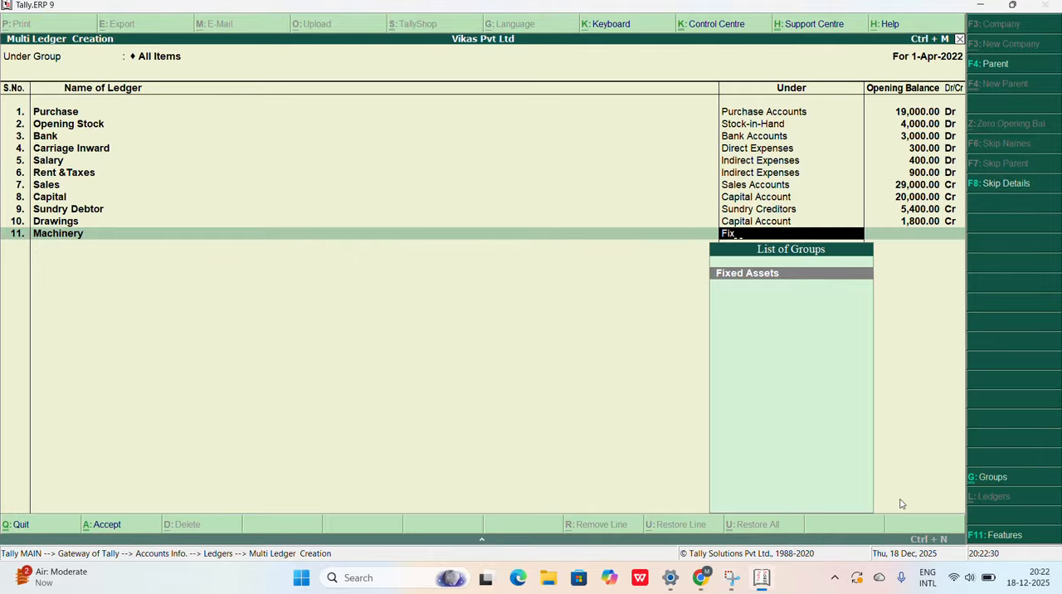
pyautogui.write('ed')
pyautogui.click(768, 278)
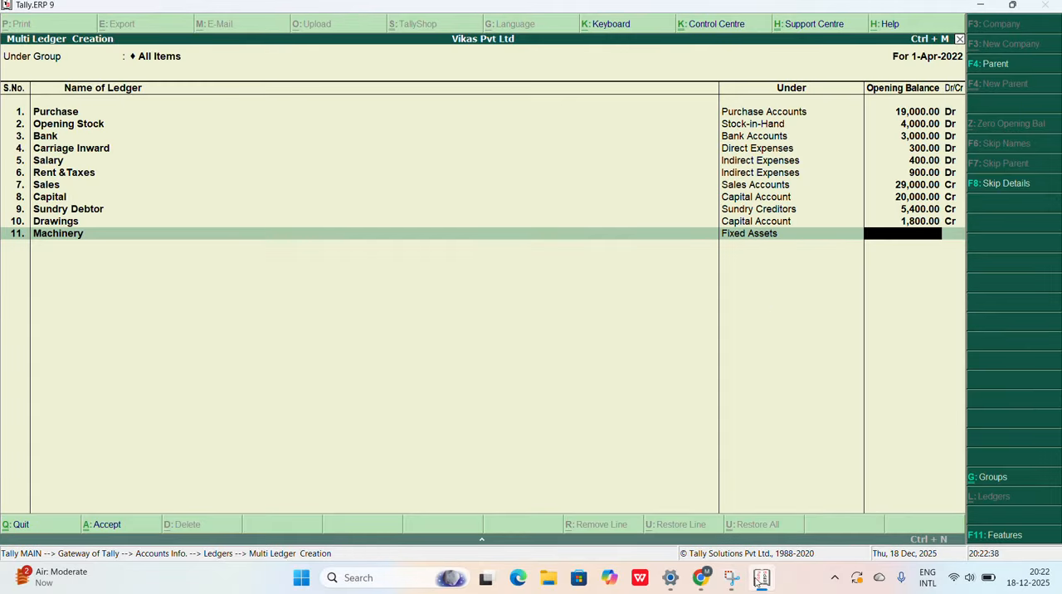
# Step: Look up the Machinery amount in the Chrome question paper and enter 7,000 debit as its opening balance in Tally.ERP 9
pyautogui.moveTo(758, 579)
pyautogui.moveTo(707, 583)
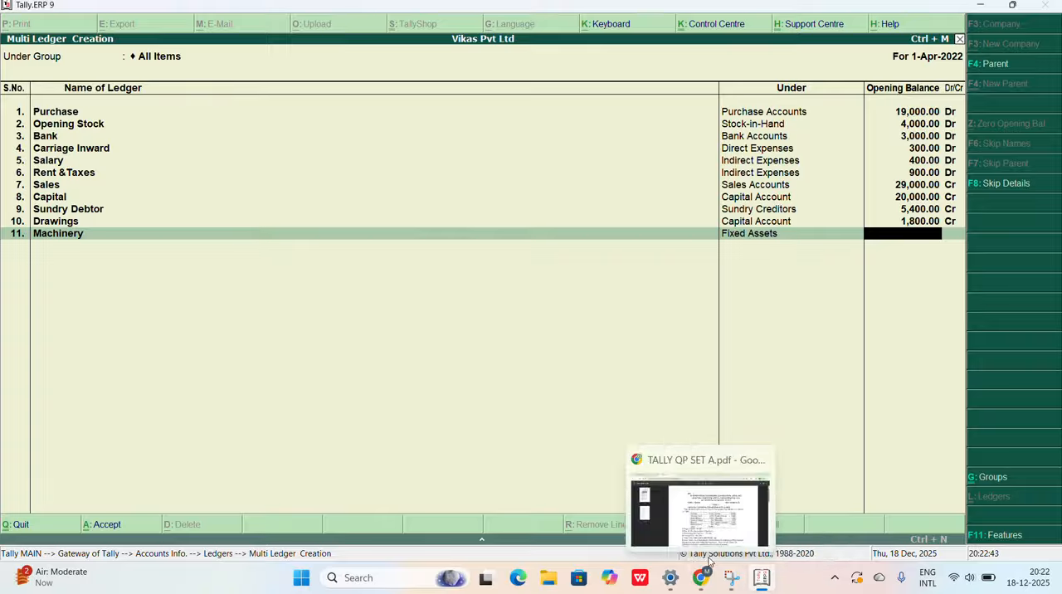
pyautogui.click(728, 524)
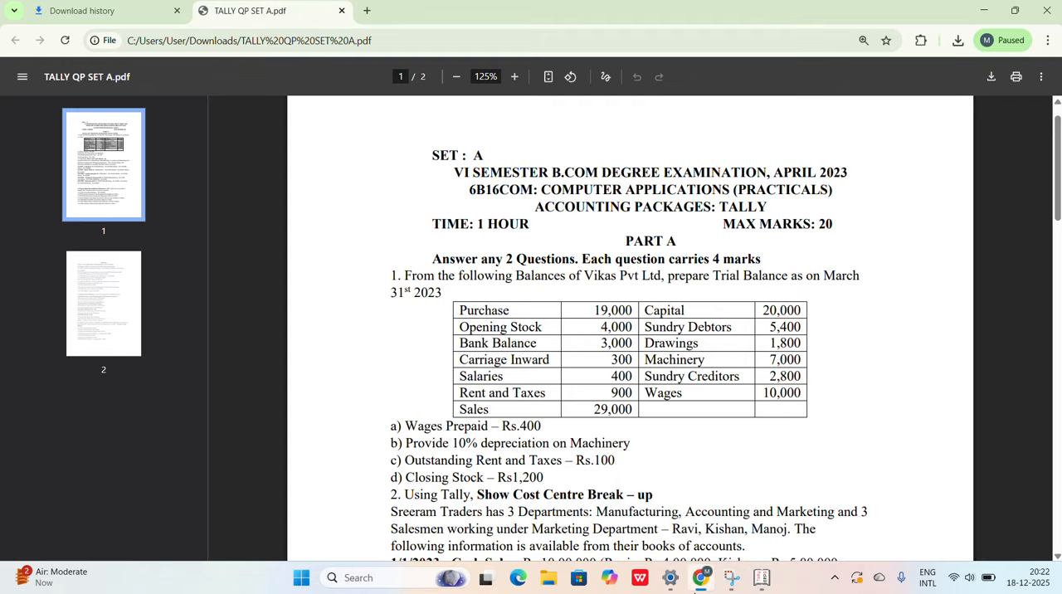
pyautogui.click(762, 585)
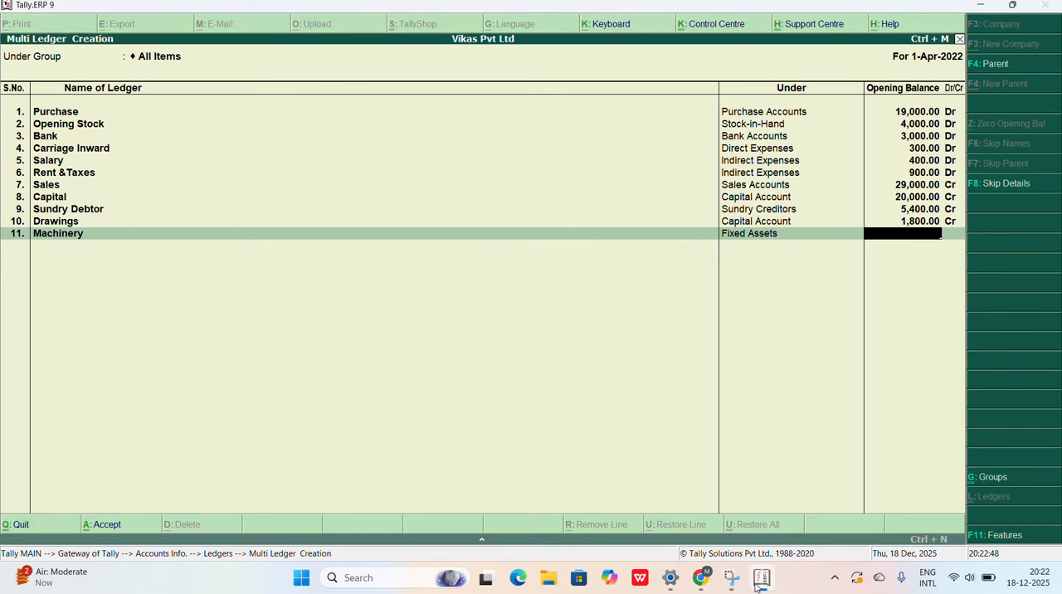
pyautogui.write('000')
pyautogui.press('Return')
pyautogui.press('Return')
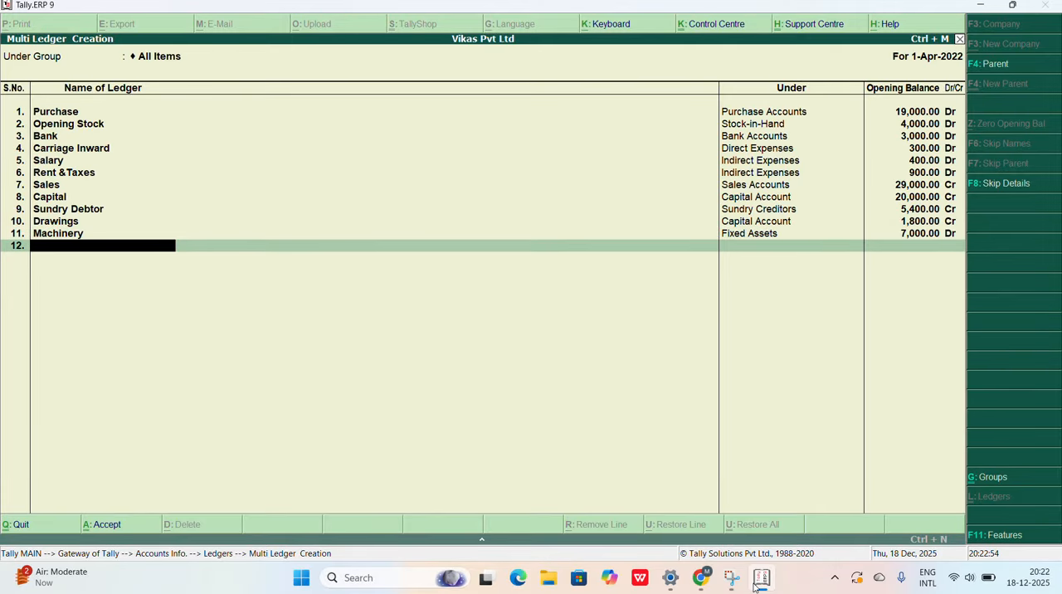
# Step: Add the twelfth ledger, Sundry Creditor, under the Sundry Creditors group
pyautogui.write('Sundry Cre')
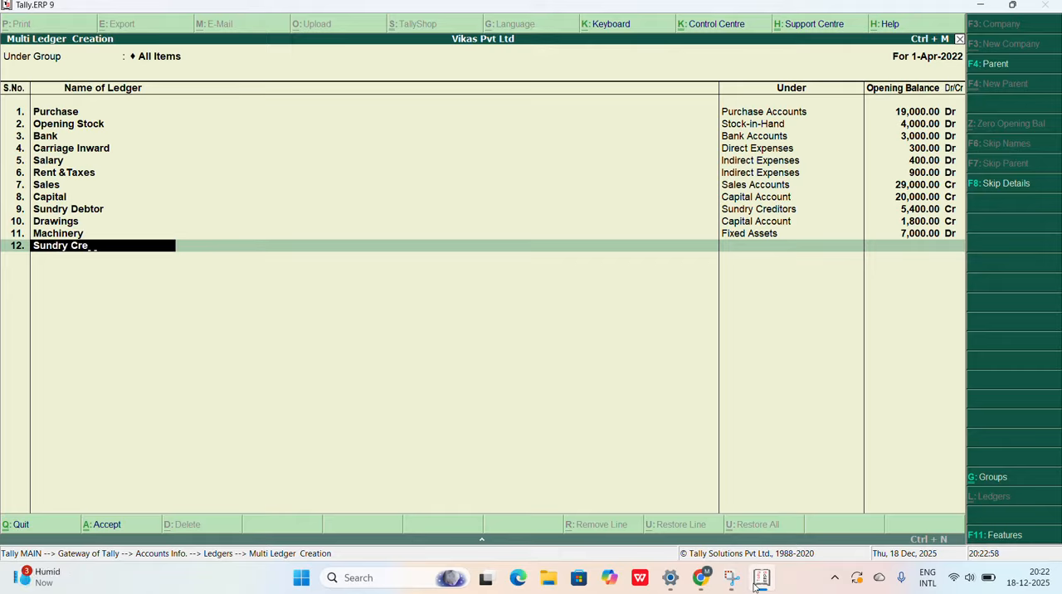
pyautogui.write('ditor')
pyautogui.press('Return')
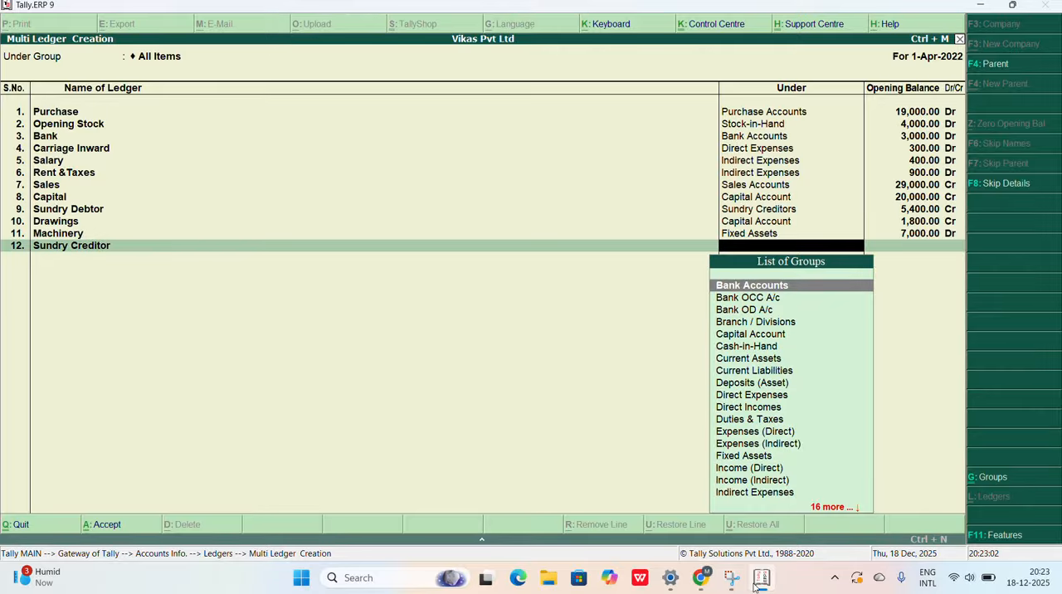
pyautogui.write('Sundry')
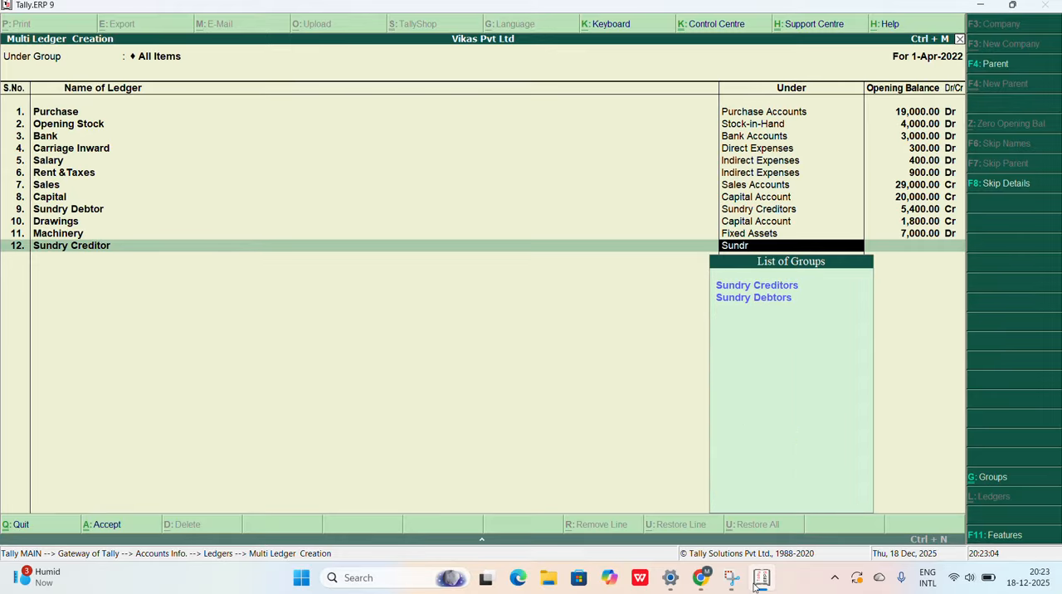
pyautogui.click(753, 286)
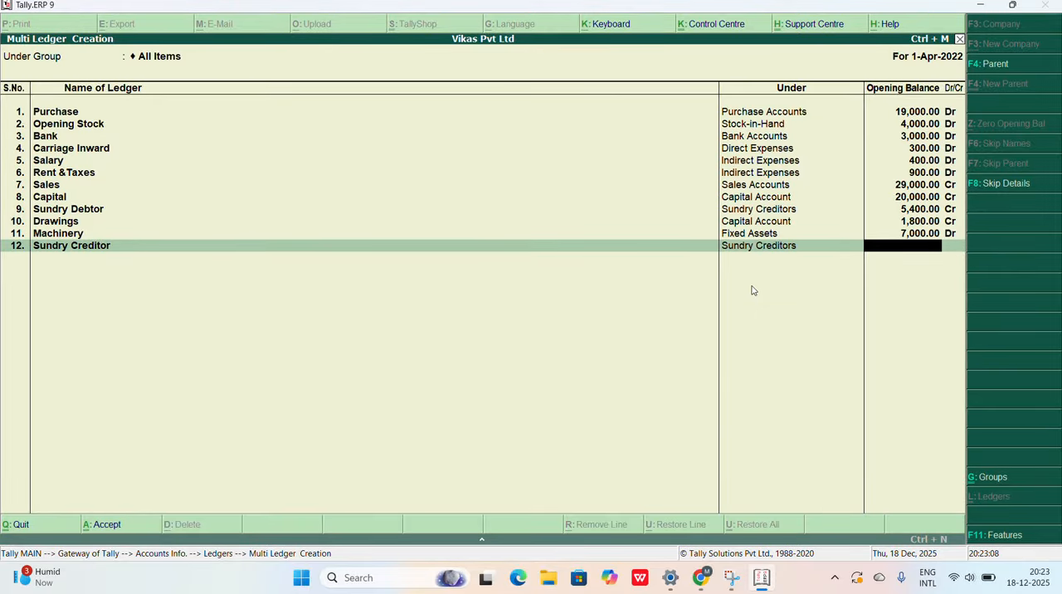
# Step: Check the Chrome question paper and enter 2,800 credit as the Sundry Creditor opening balance in Tally.ERP 9, leaving its bill-wise breakup blank
pyautogui.click(696, 586)
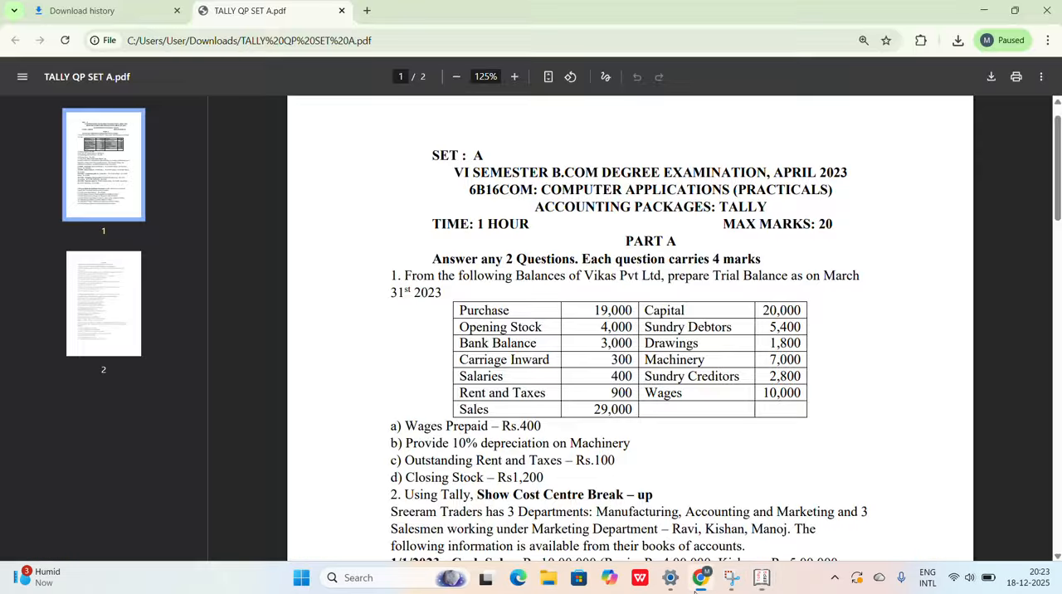
pyautogui.click(697, 586)
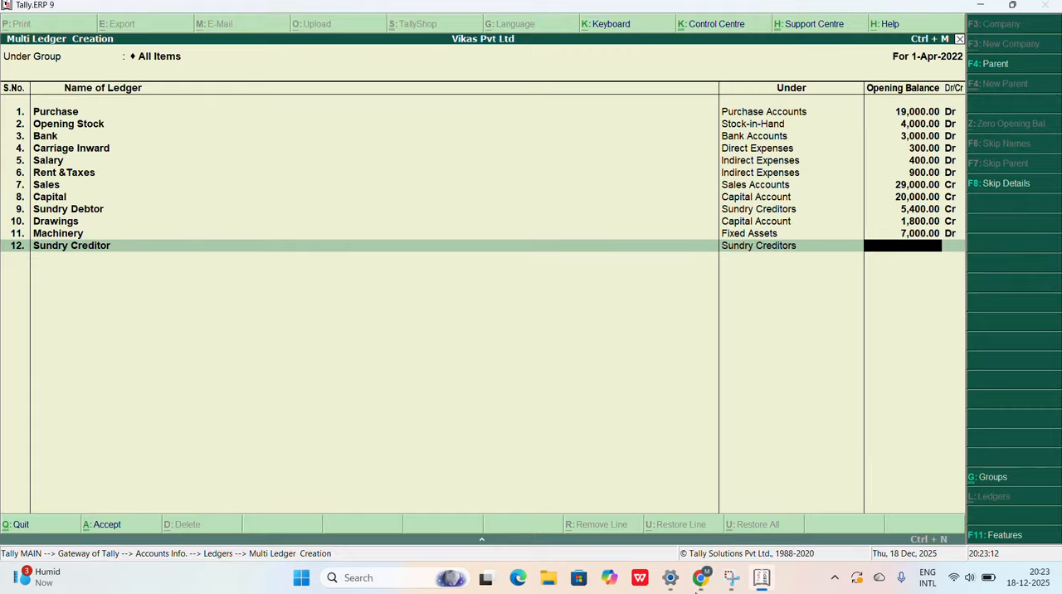
pyautogui.write('2800')
pyautogui.press('Return')
pyautogui.press('Return')
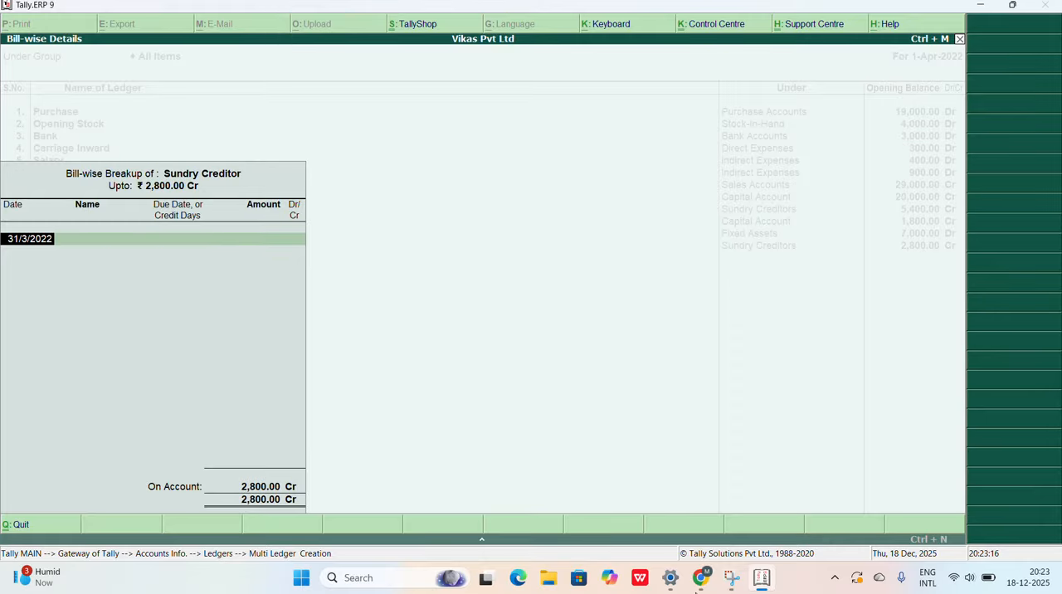
pyautogui.press('Return')
pyautogui.press('Return')
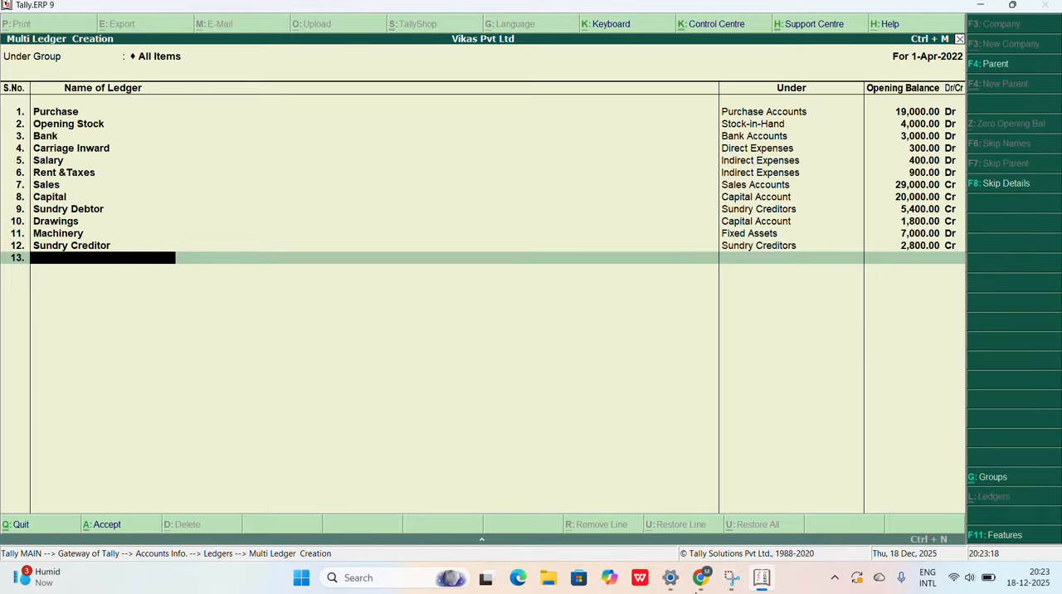
# Step: Check the next account in the Chrome question paper and add the thirteenth ledger, Wages, under Direct Expenses in Tally.ERP 9
pyautogui.moveTo(767, 586)
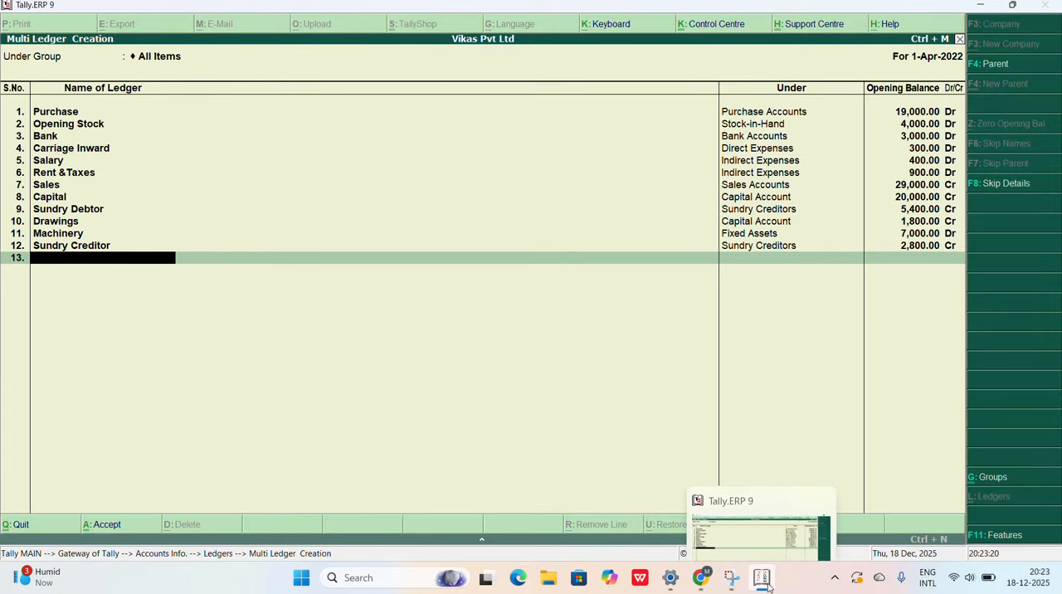
pyautogui.click(701, 581)
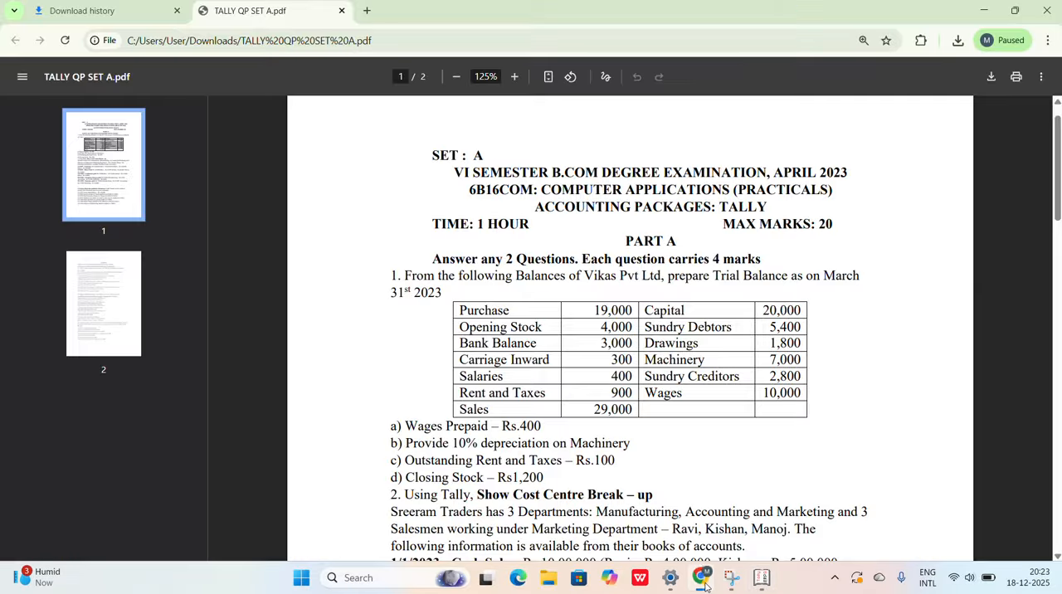
pyautogui.click(701, 585)
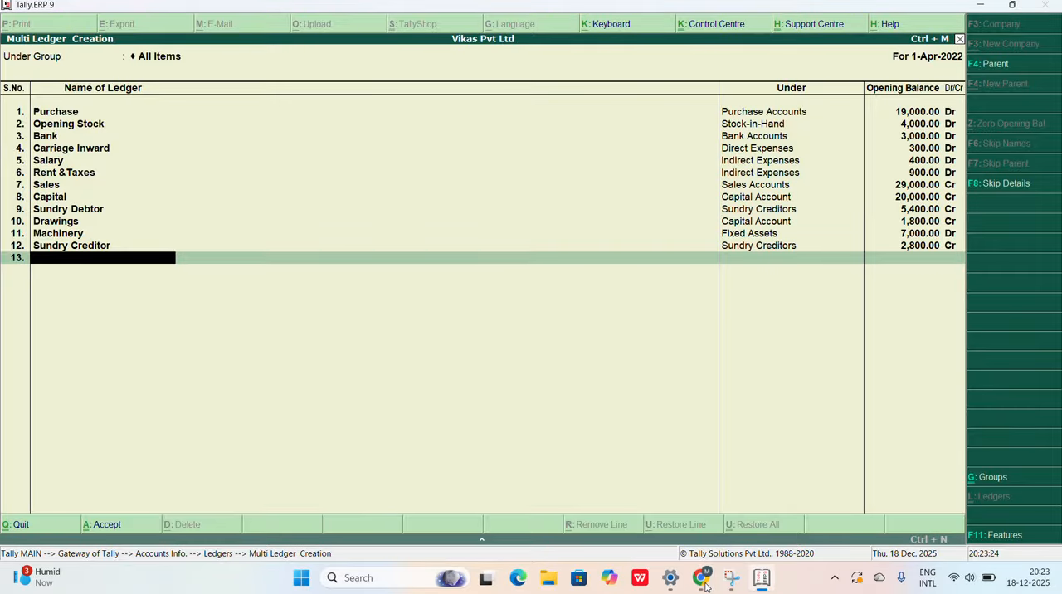
pyautogui.write('Wages')
pyautogui.press('Return')
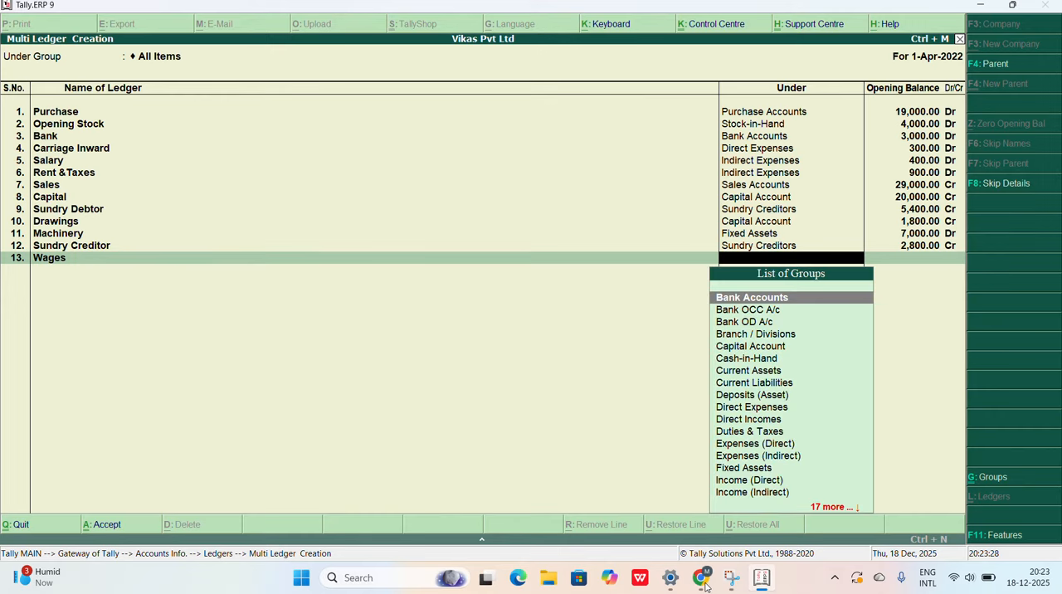
pyautogui.write('Dire')
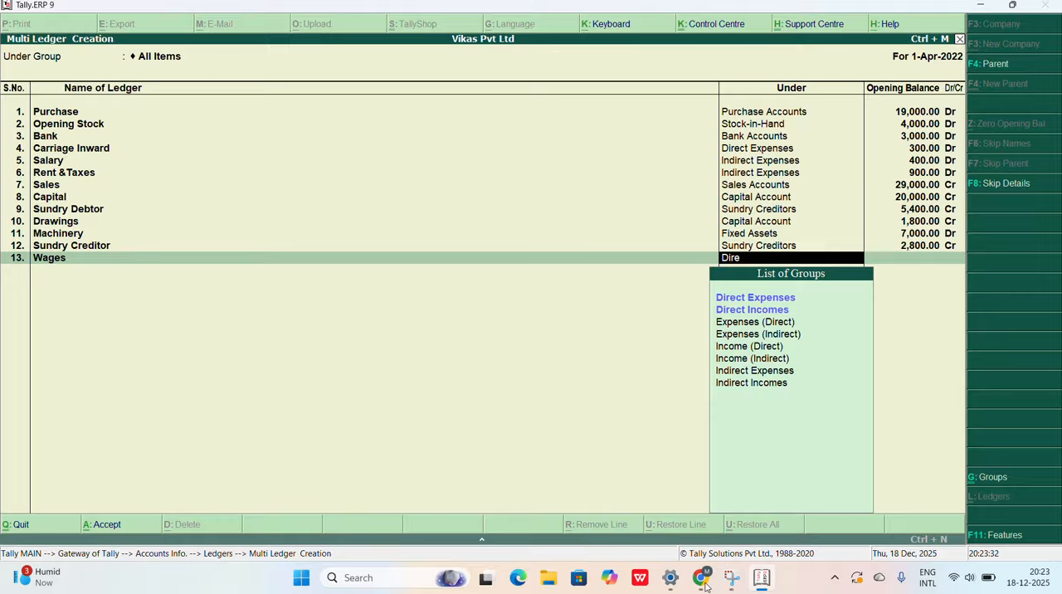
pyautogui.press('Return')
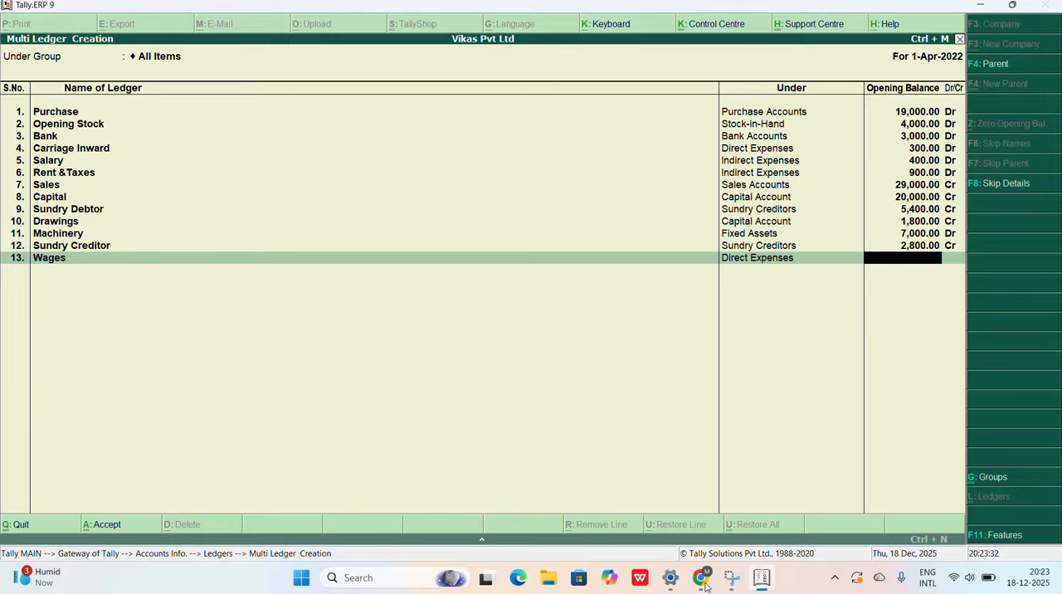
# Step: Check the Wages amount in the Chrome question paper and enter 10,000 debit as its opening balance in Tally.ERP 9
pyautogui.click(704, 586)
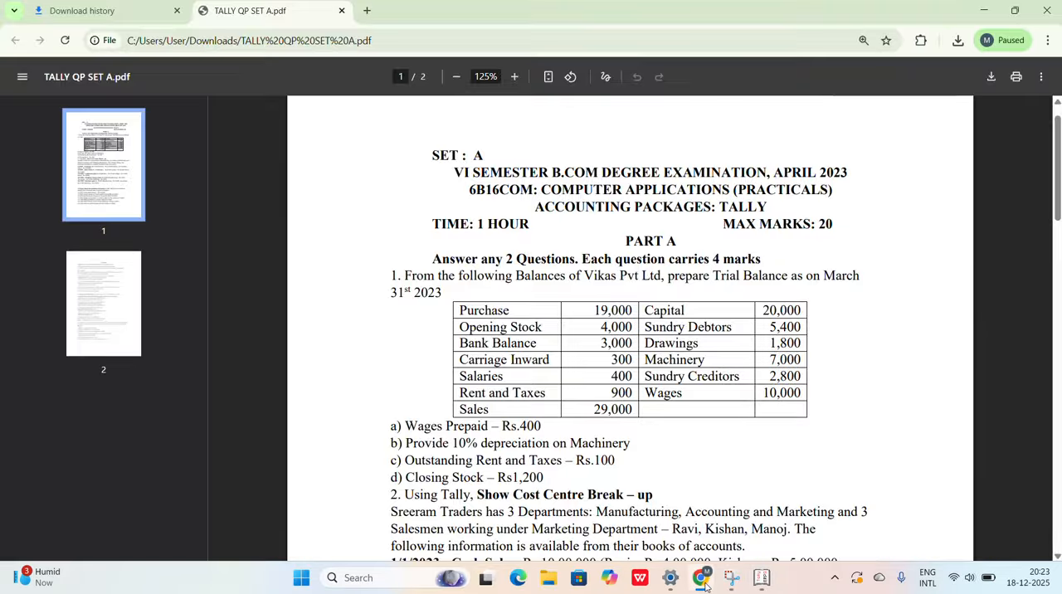
pyautogui.click(704, 585)
pyautogui.write('1')
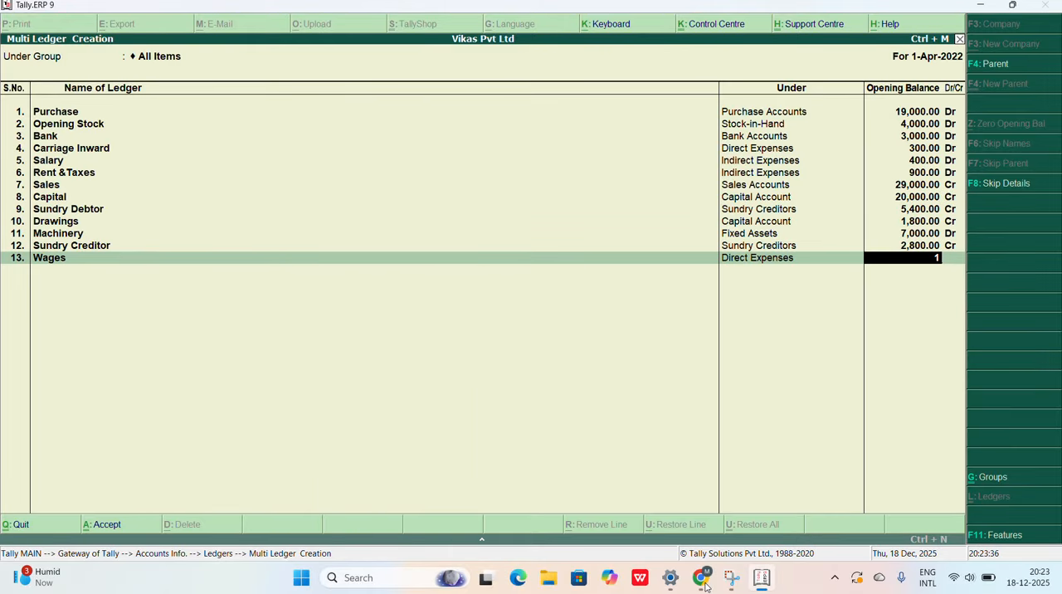
pyautogui.write('0000')
pyautogui.press('Return')
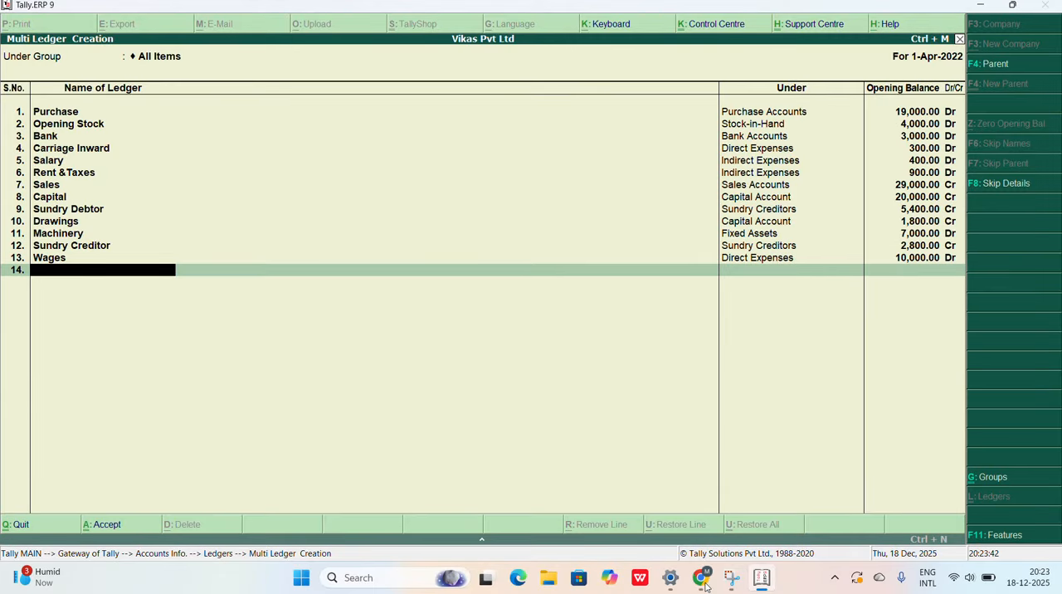
# Step: Check the adjustments in the Chrome question paper and add the ledger Wages Prepaid under Current Assets in Tally.ERP 9, without an opening balance
pyautogui.click(701, 578)
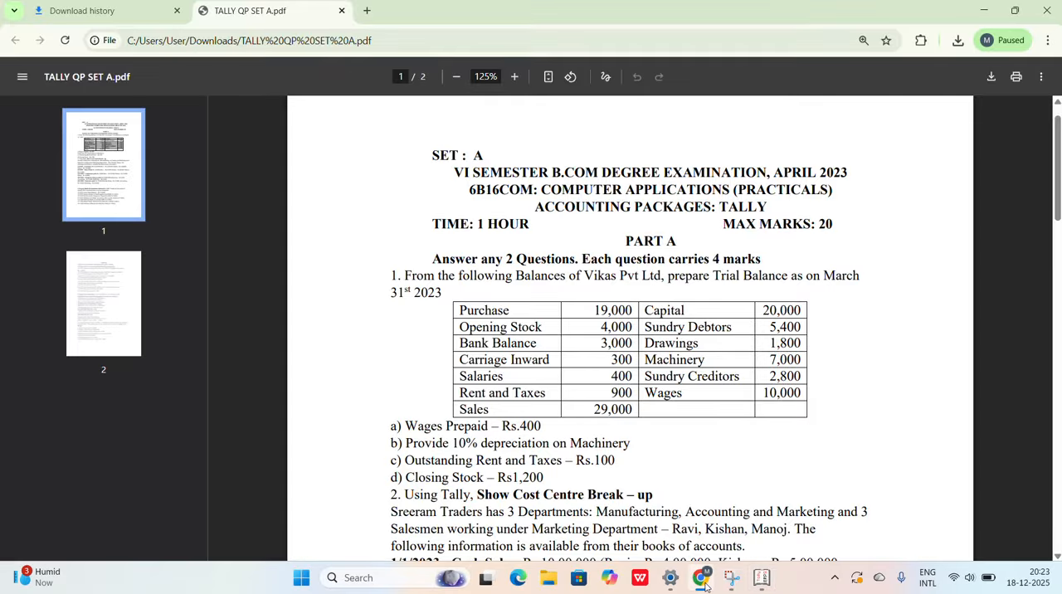
pyautogui.click(704, 582)
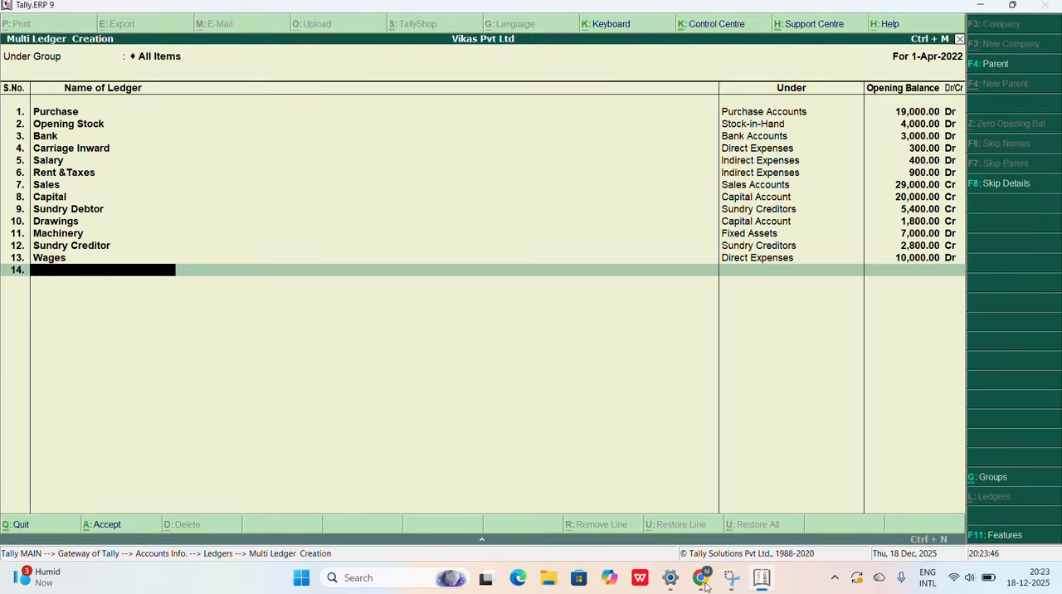
pyautogui.write('Wages Prepaid')
pyautogui.press('Return')
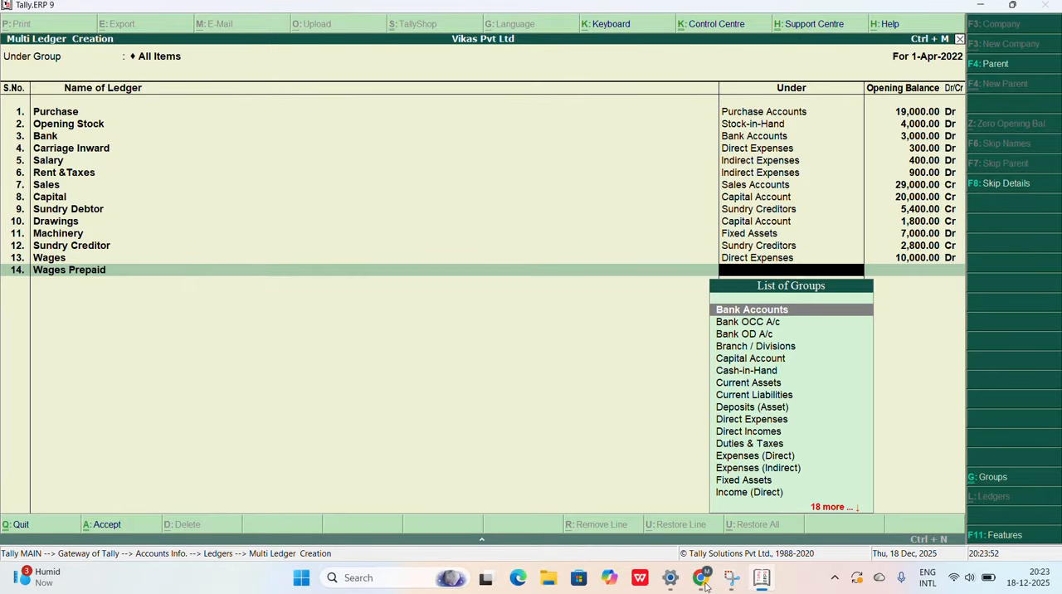
pyautogui.write('Cu')
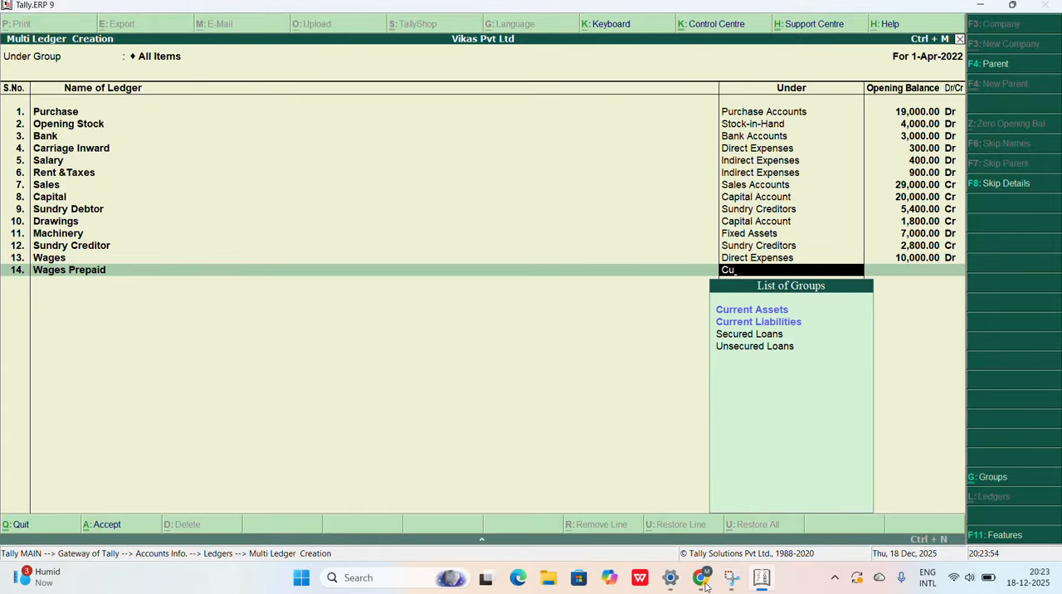
pyautogui.press('Return')
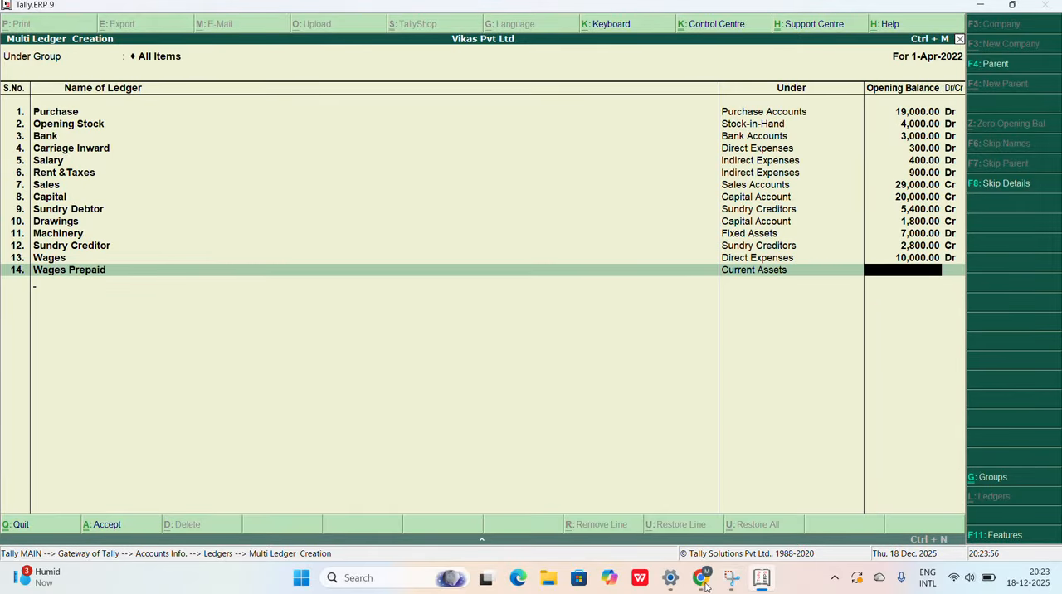
pyautogui.press('Return')
# Step: Check the next adjustment in the Chrome question paper and add the ledger Depreciation under Indirect Expenses in Tally.ERP 9, without an opening balance
pyautogui.click(703, 579)
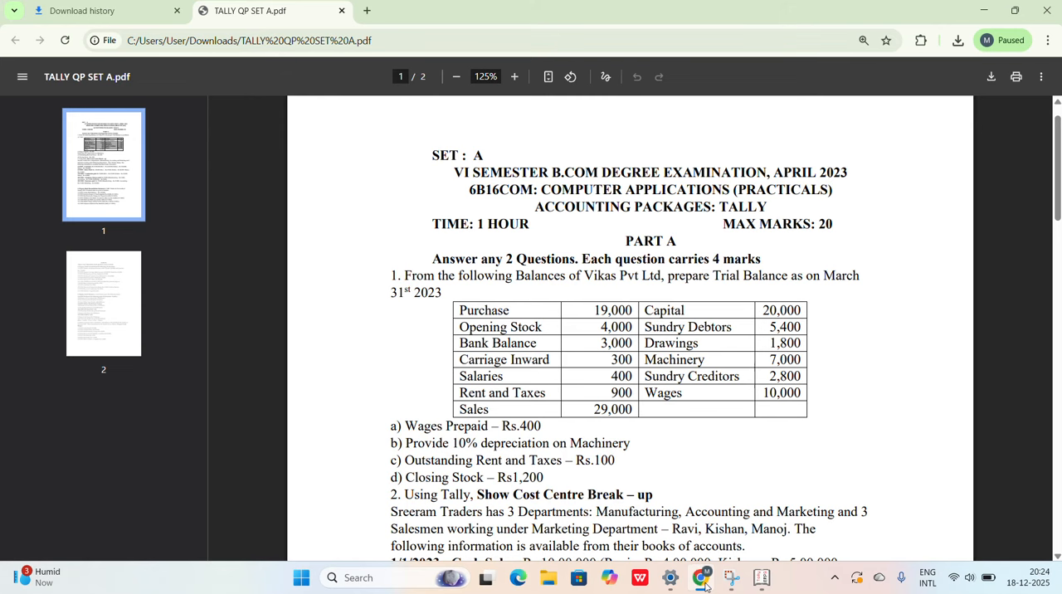
pyautogui.click(704, 585)
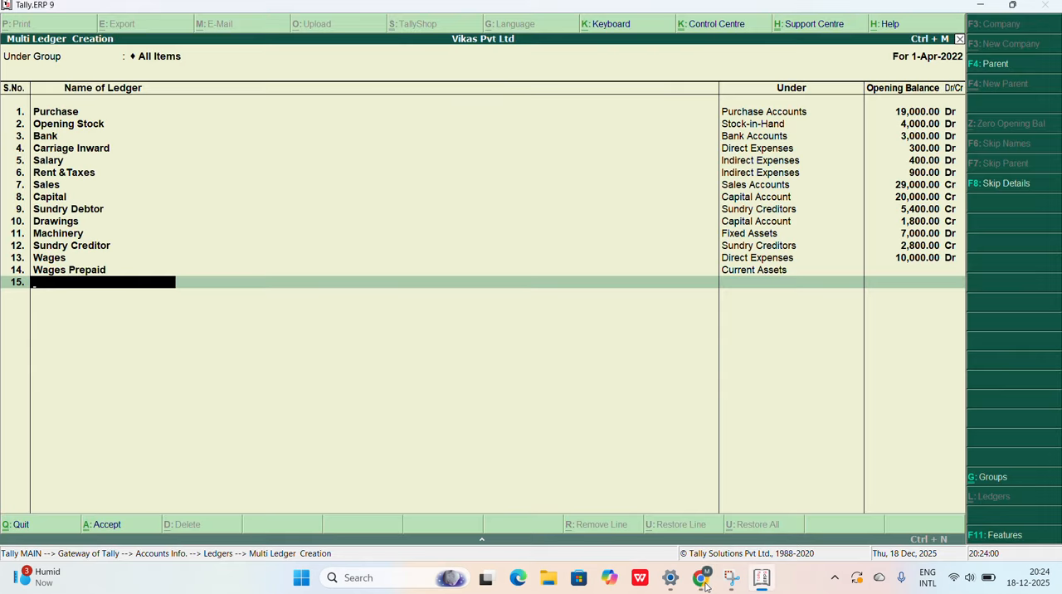
pyautogui.write('Depreciation')
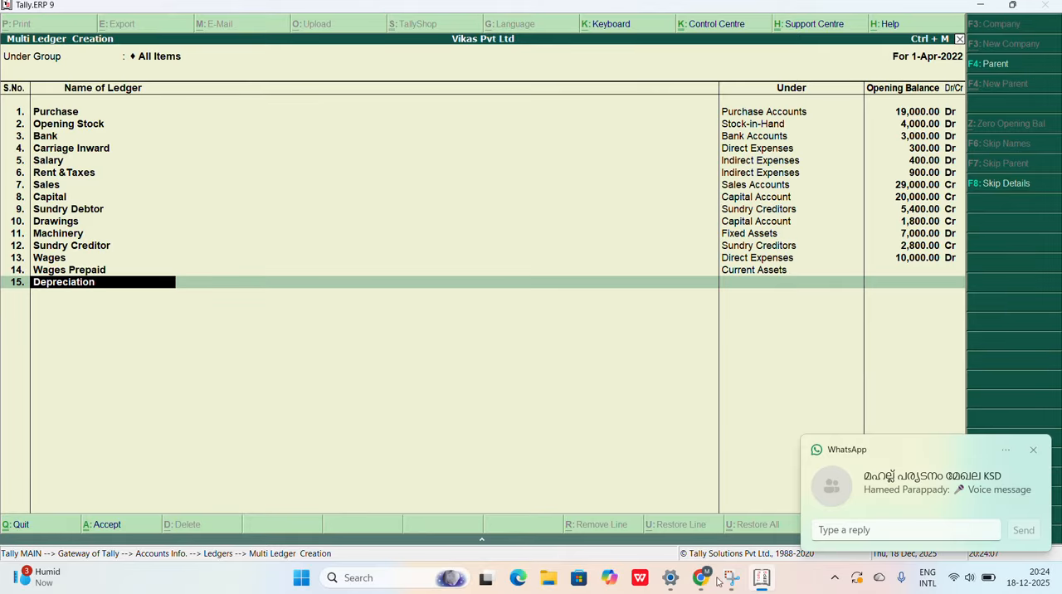
pyautogui.click(1033, 448)
pyautogui.press('Return')
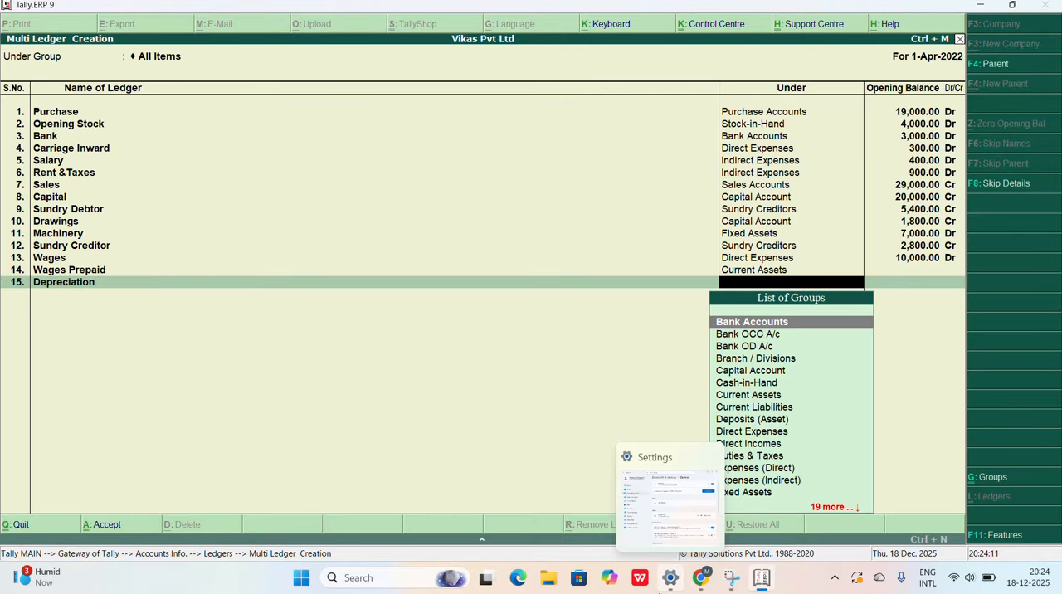
pyautogui.write('Ind')
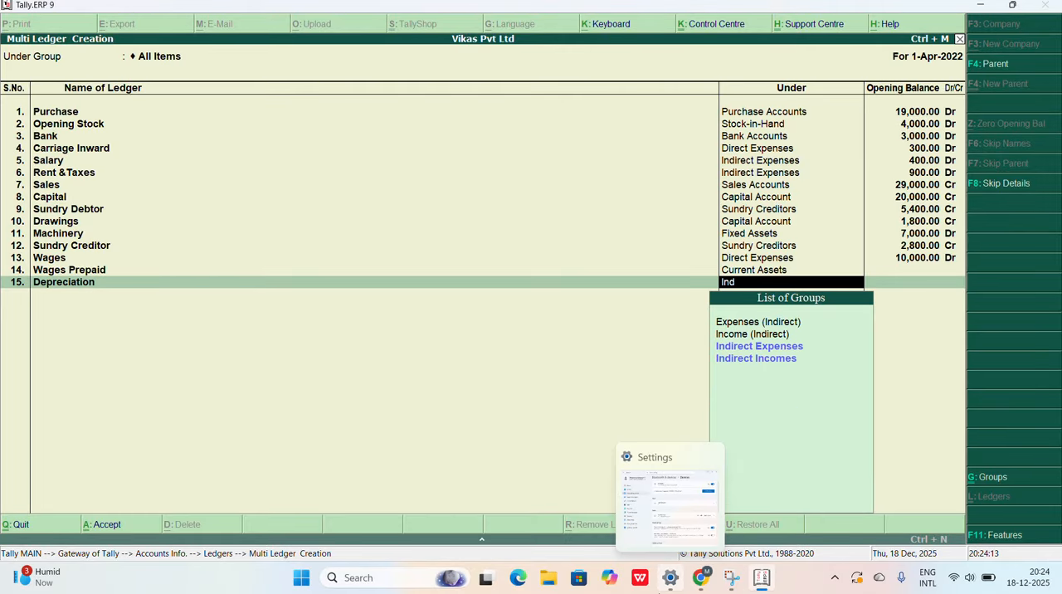
pyautogui.press('Return')
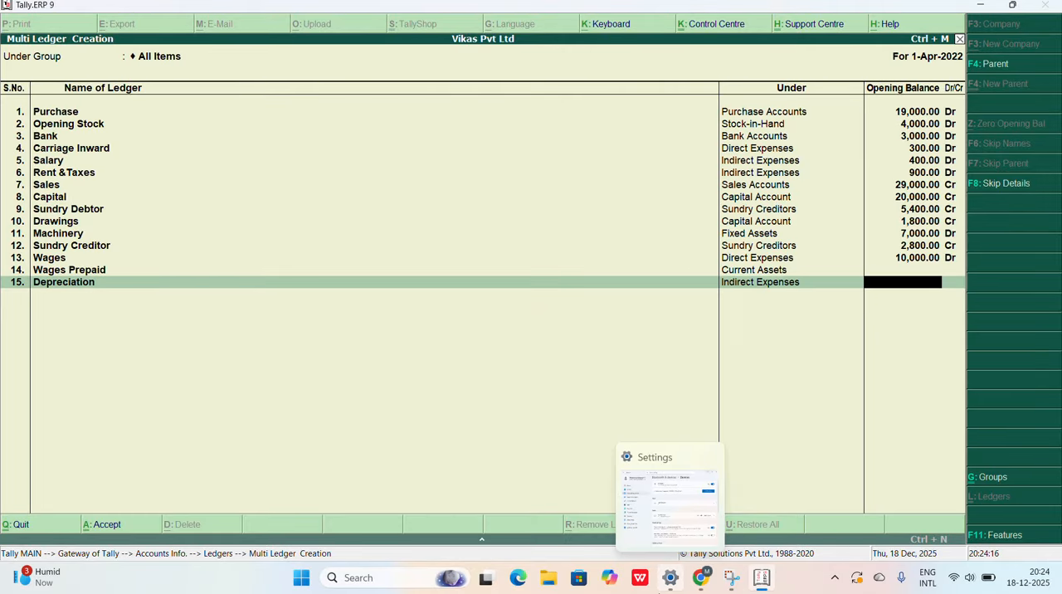
pyautogui.press('Return')
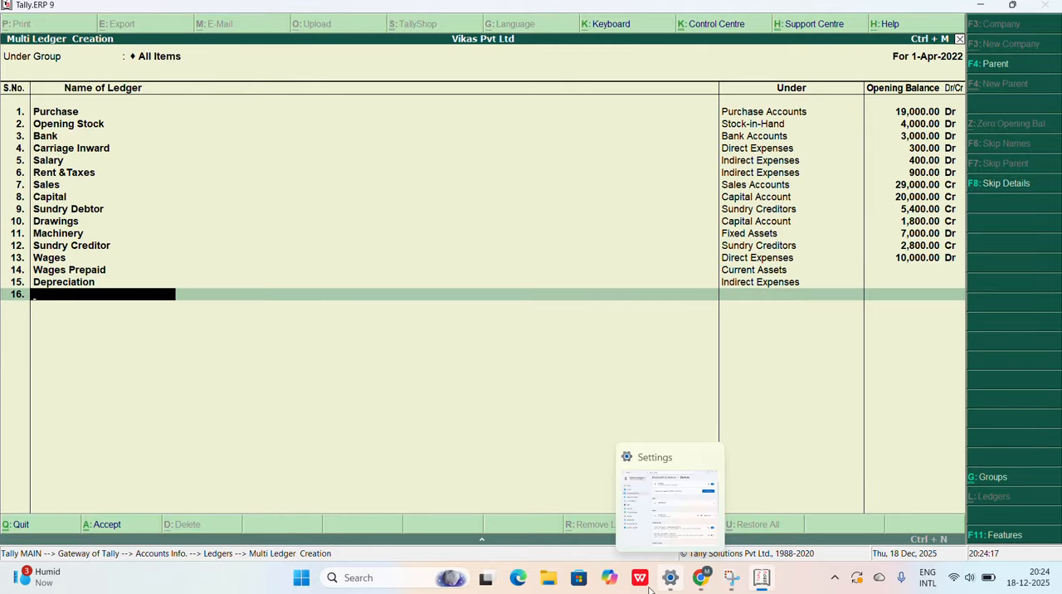
# Step: Check the third adjustment in the Chrome question paper and add the ledger Outstanding Rent&Taxes under Current Liabilities in Tally.ERP 9, without an opening balance
pyautogui.click(702, 579)
pyautogui.click(708, 591)
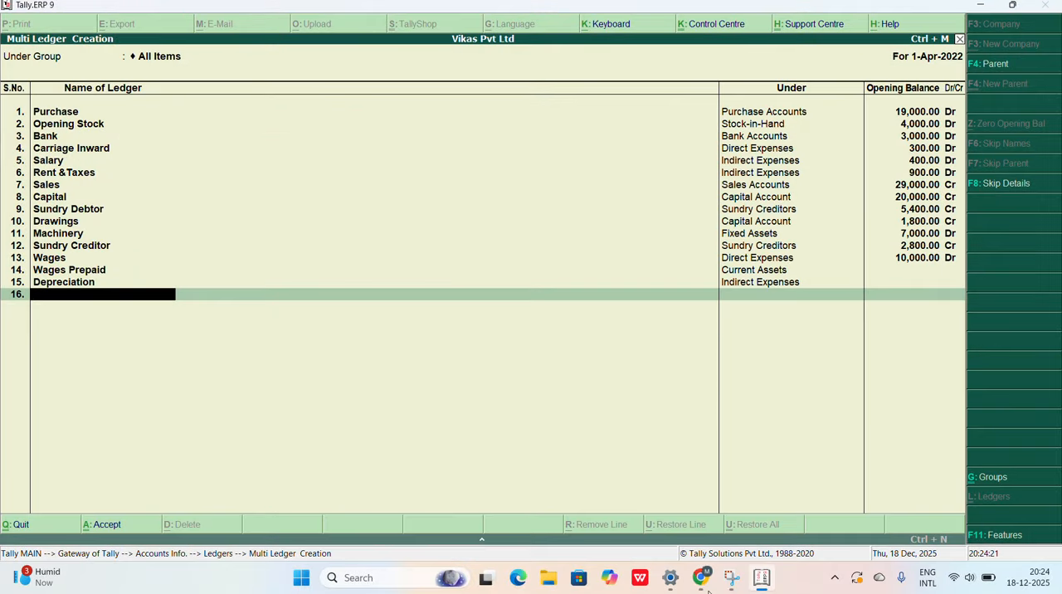
pyautogui.write('Outstanding Rent')
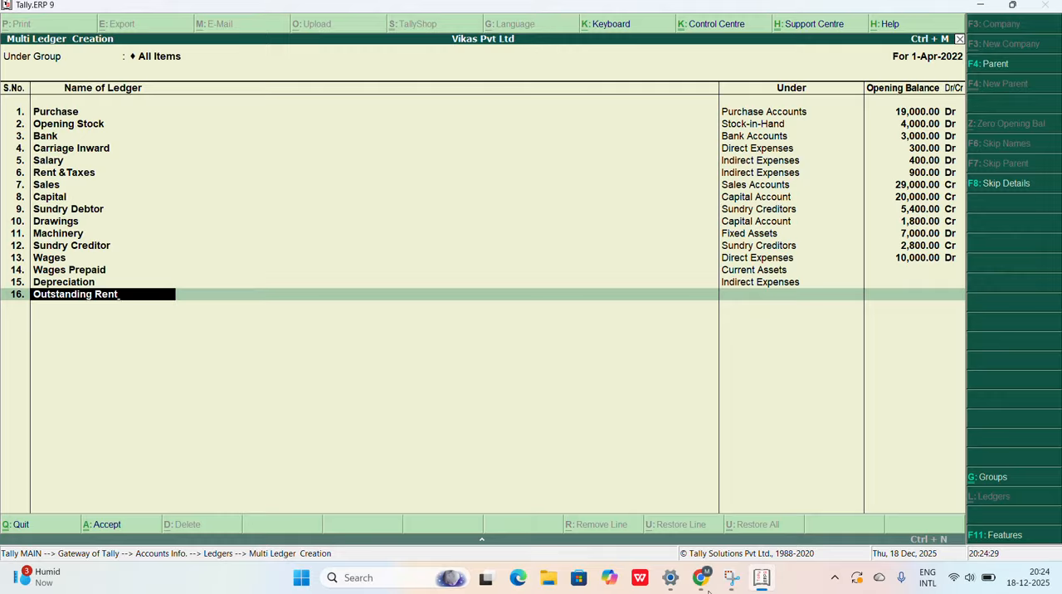
pyautogui.write('&Taxes')
pyautogui.press('Return')
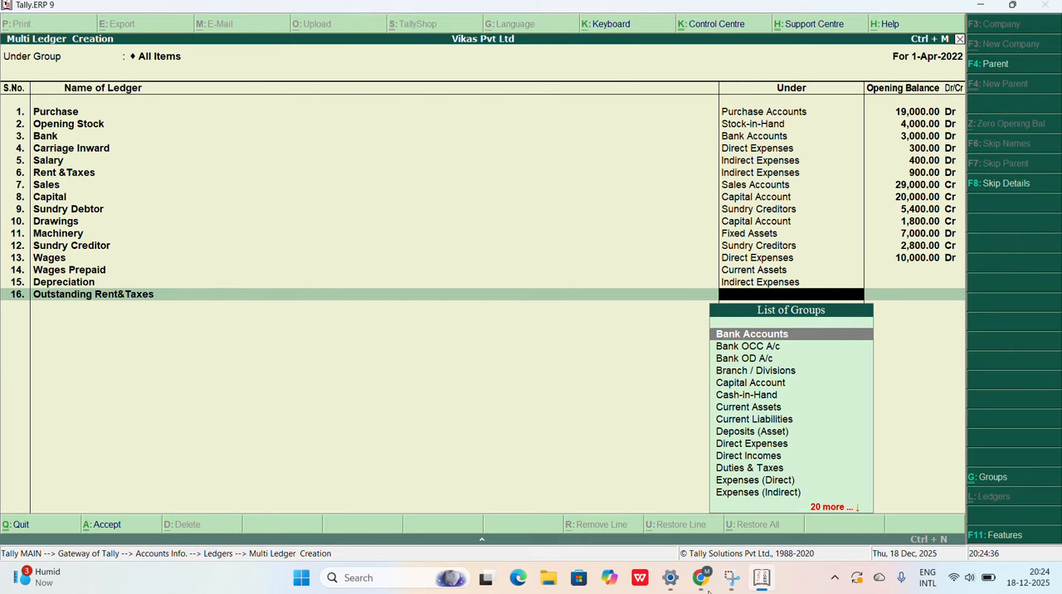
pyautogui.write('Curr')
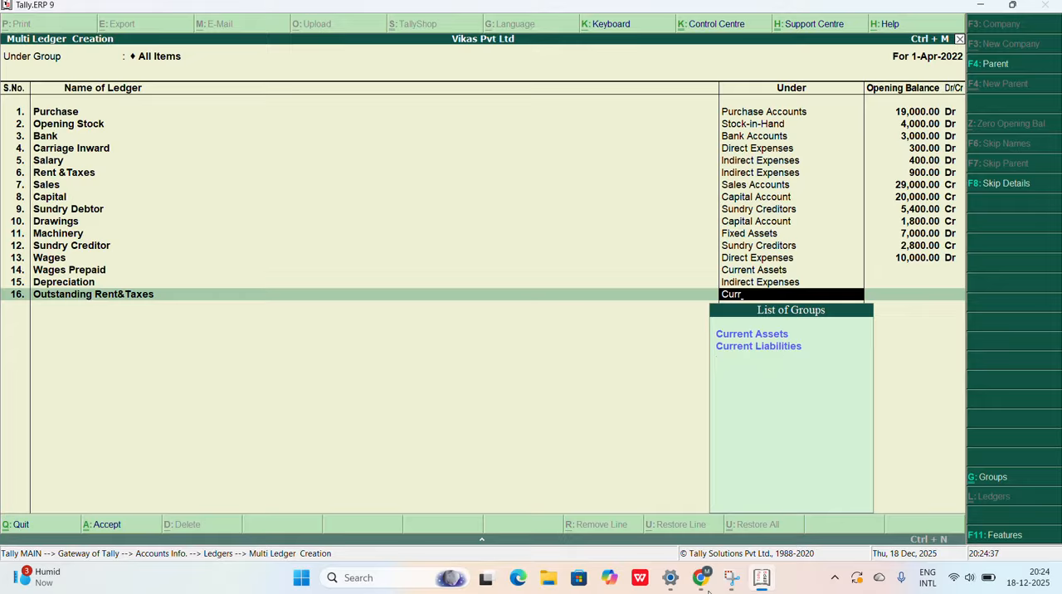
pyautogui.press('Down')
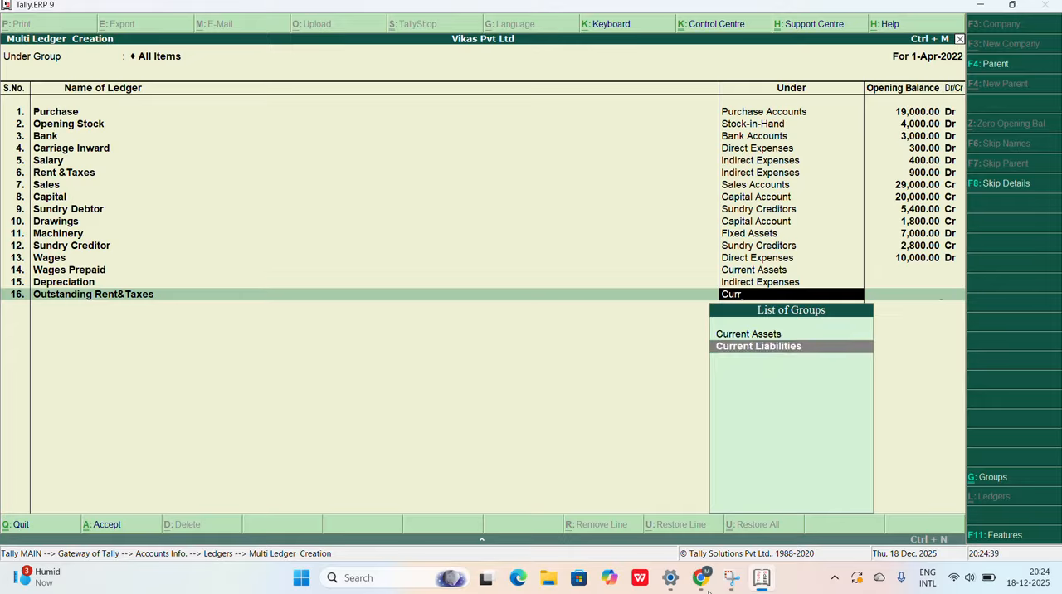
pyautogui.press('Return')
pyautogui.press('Return')
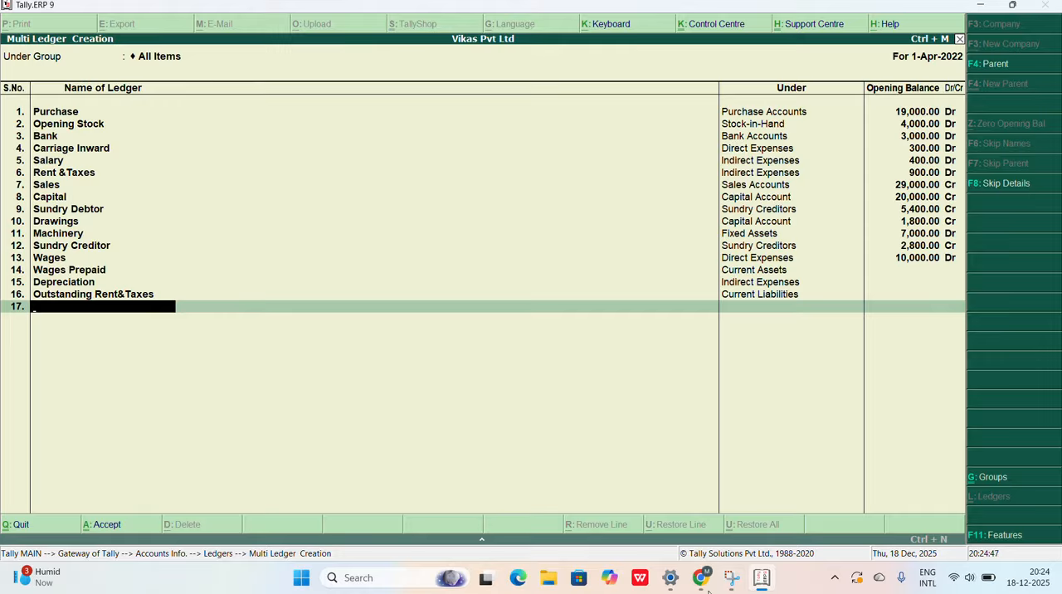
# Step: Save the list of ledgers and open a new Journal voucher under Accounting Vouchers
pyautogui.press('Return')
pyautogui.press('Return')
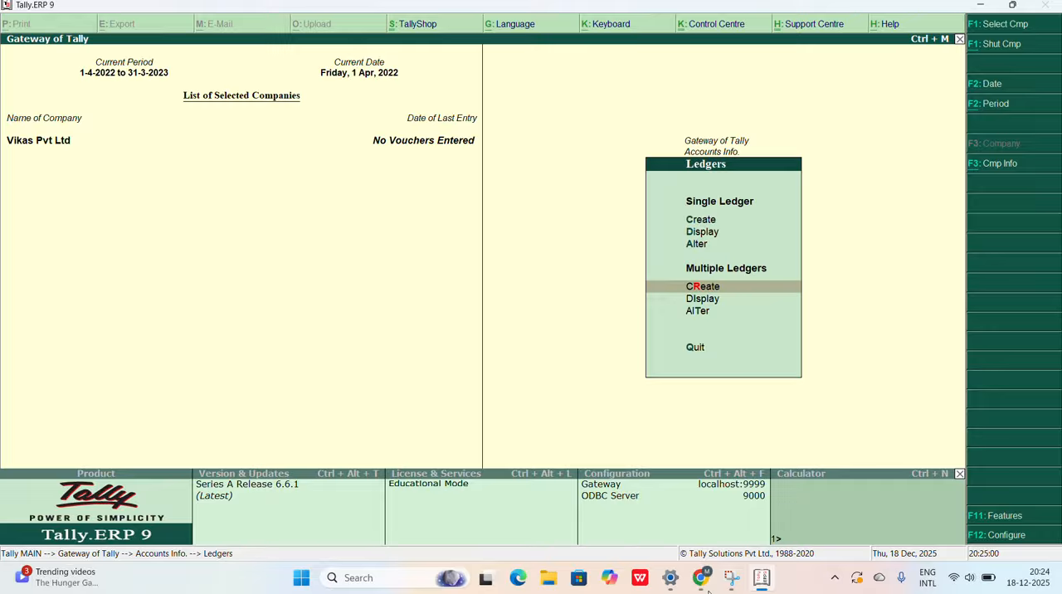
pyautogui.press('Escape')
pyautogui.press('Escape')
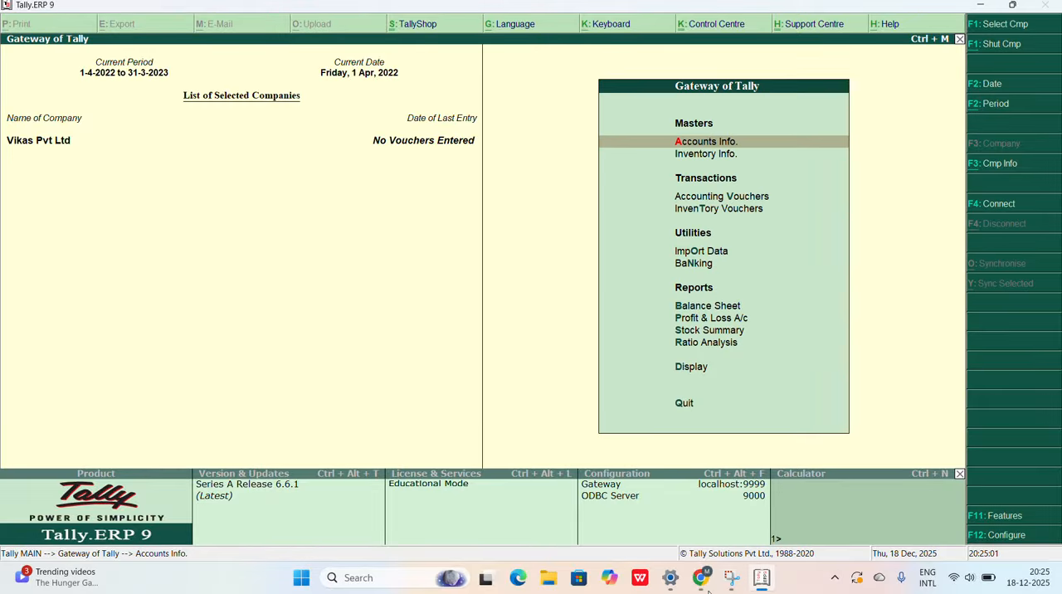
pyautogui.press('Down')
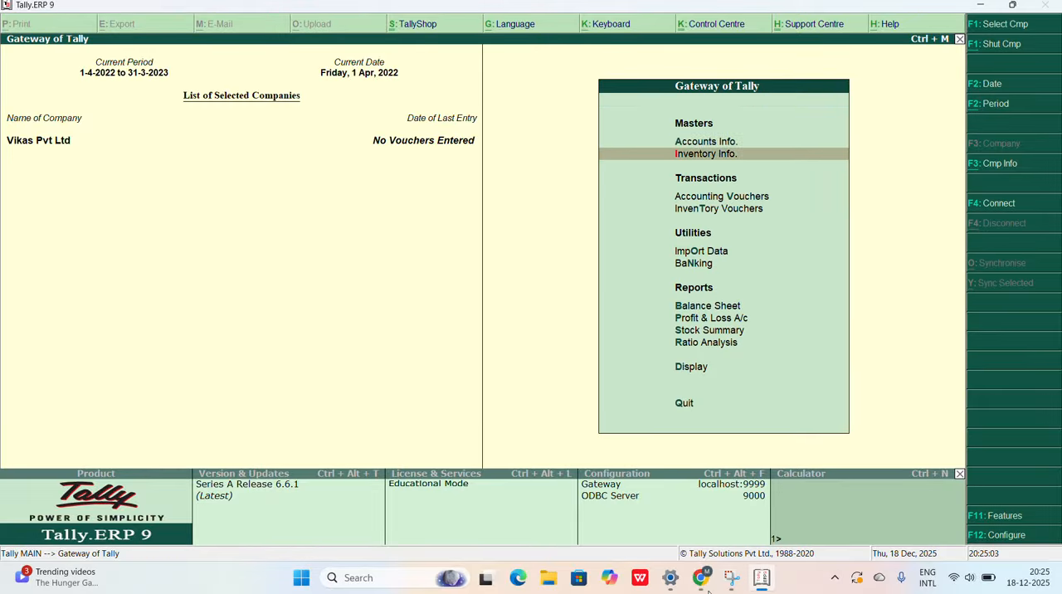
pyautogui.press('Down')
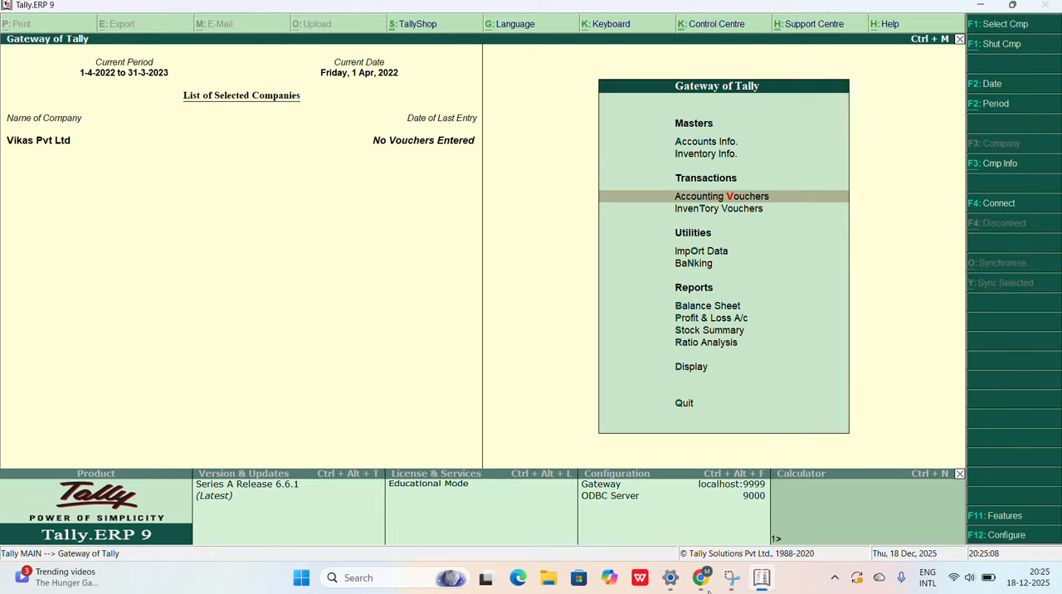
pyautogui.press('Return')
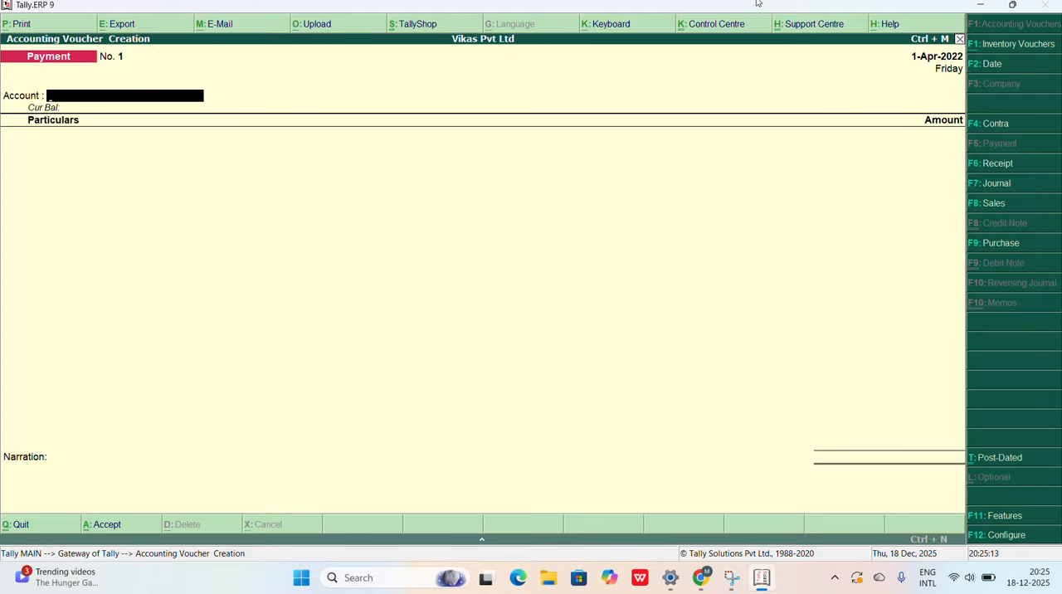
pyautogui.click(997, 186)
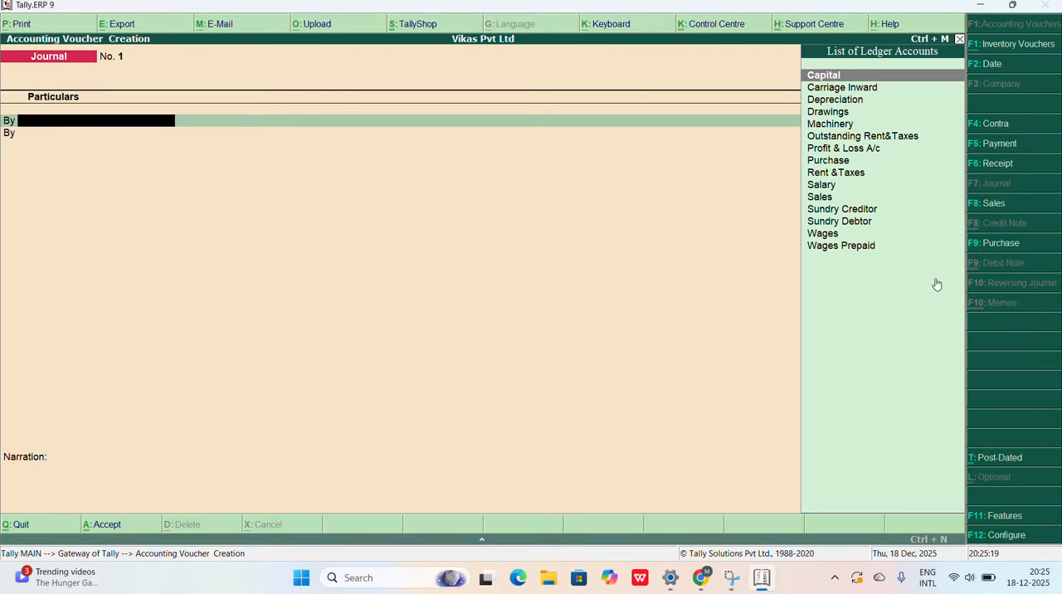
# Step: Check the prepaid wages adjustment in the Chrome question paper and debit Wages Prepaid with 400 in the Tally.ERP 9 journal voucher
pyautogui.click(704, 584)
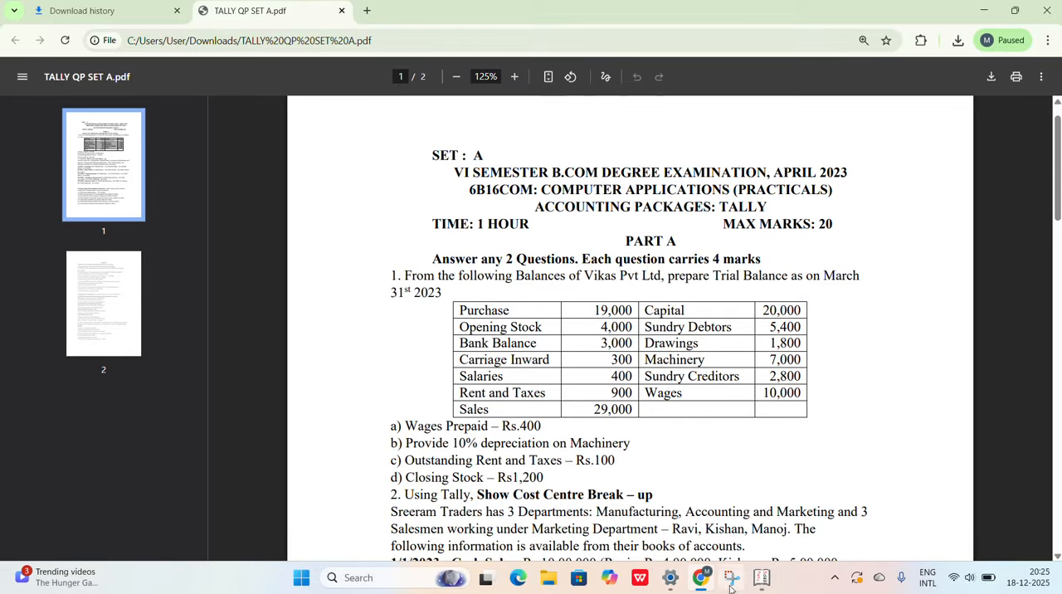
pyautogui.moveTo(728, 586)
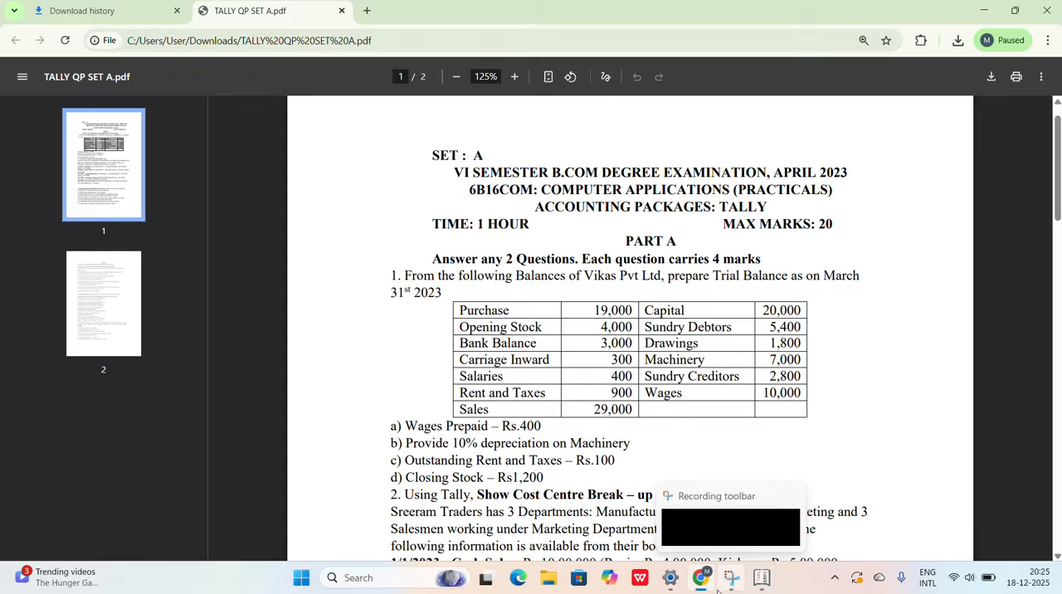
pyautogui.click(761, 581)
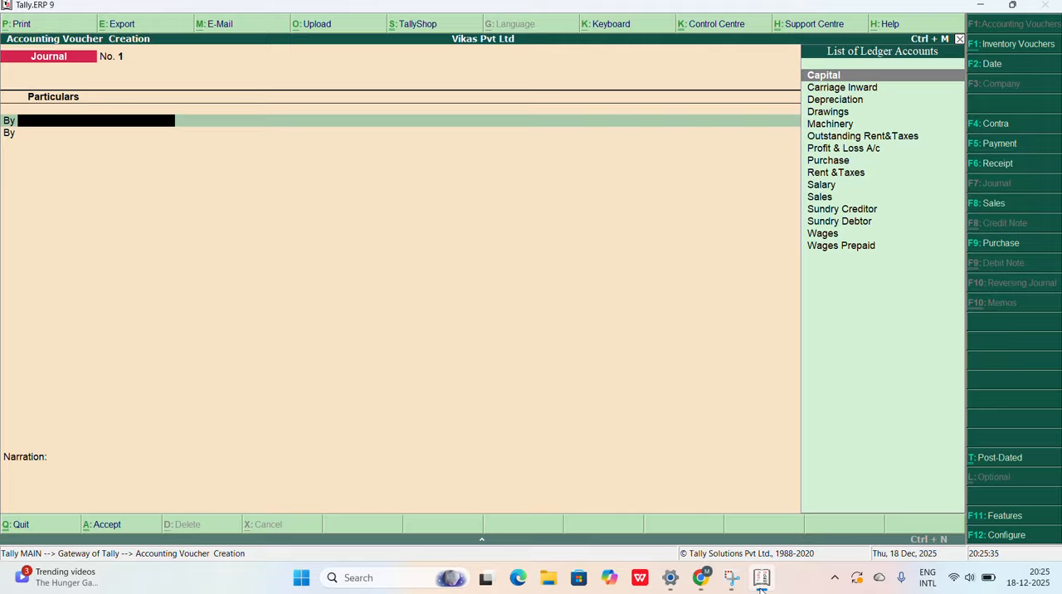
pyautogui.press('Down')
pyautogui.press('Down')
pyautogui.press('Down')
pyautogui.press('Down')
pyautogui.press('Down')
pyautogui.press('Down')
pyautogui.press('Down')
pyautogui.press('Down')
pyautogui.press('Down')
pyautogui.press('Down')
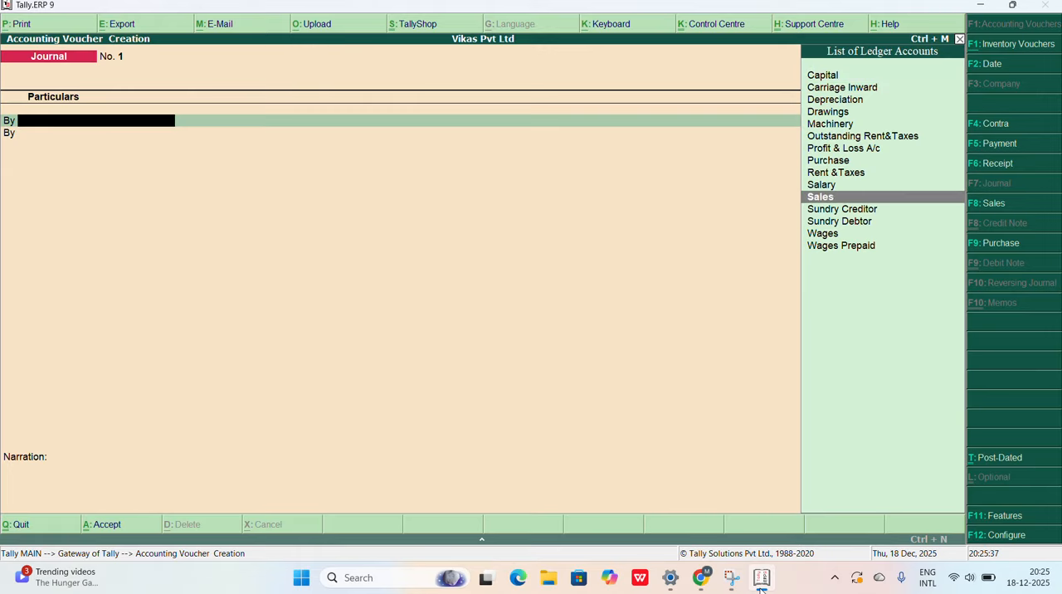
pyautogui.press('Down')
pyautogui.press('Down')
pyautogui.press('Down')
pyautogui.press('Down')
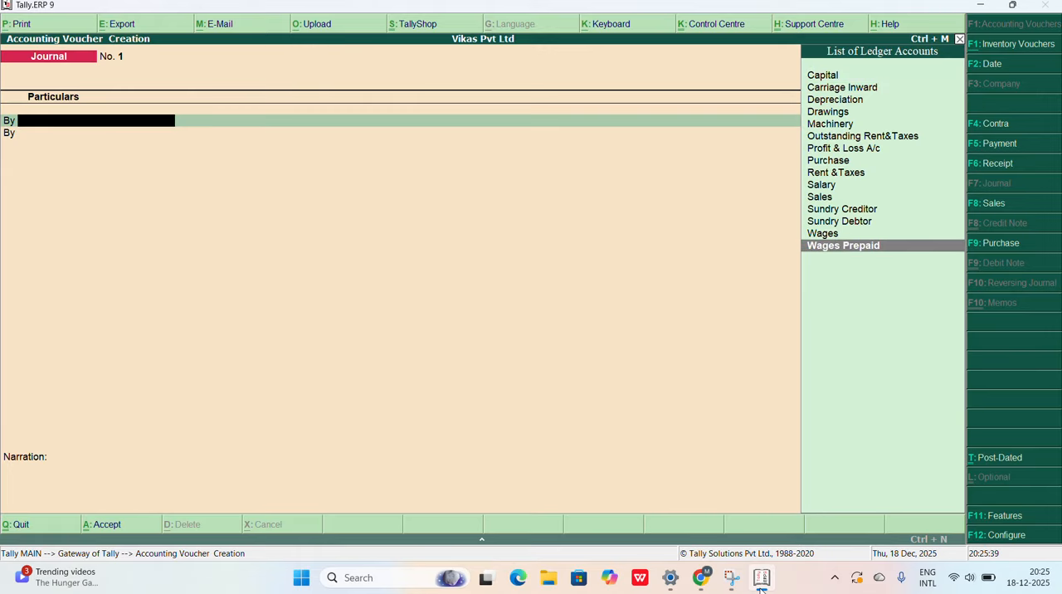
pyautogui.press('Return')
pyautogui.write('400')
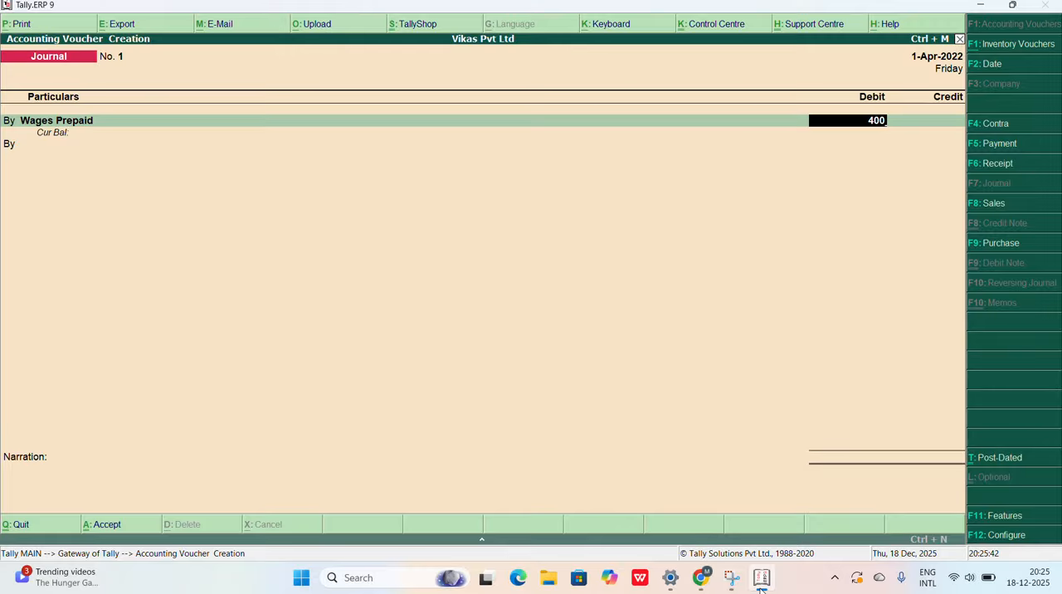
pyautogui.press('Return')
pyautogui.press('Return')
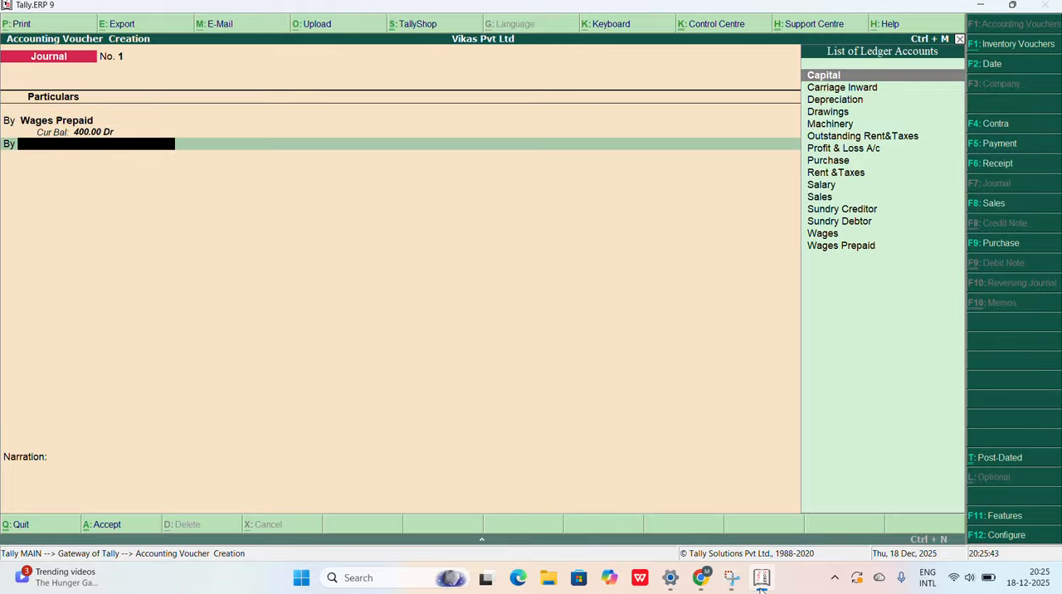
# Step: Credit Wages with 400 against the Wages Prepaid debit and save the journal voucher without a narration
pyautogui.press('BackSpace')
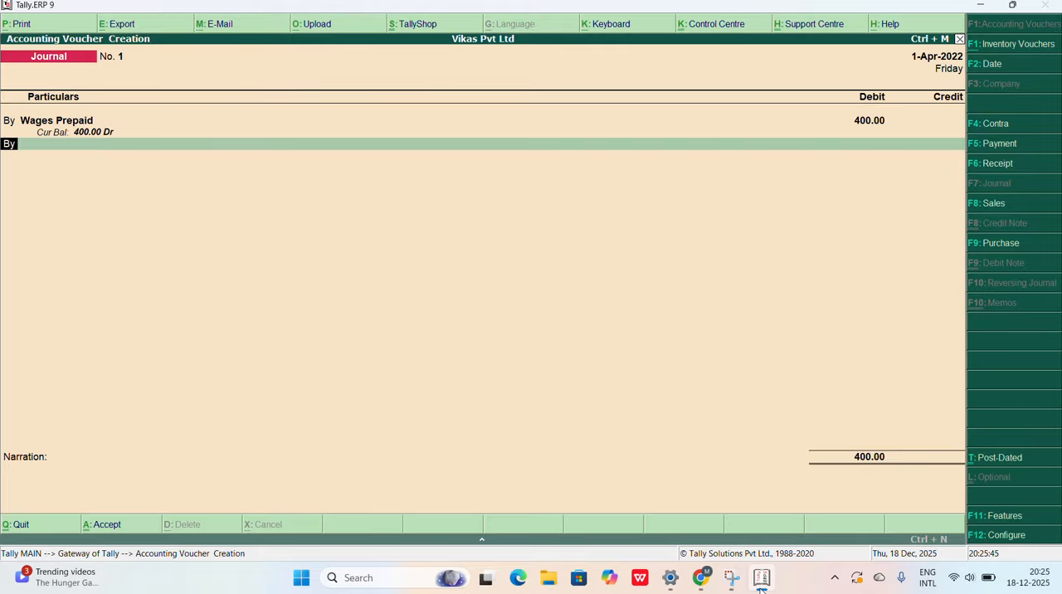
pyautogui.write('to')
pyautogui.press('Return')
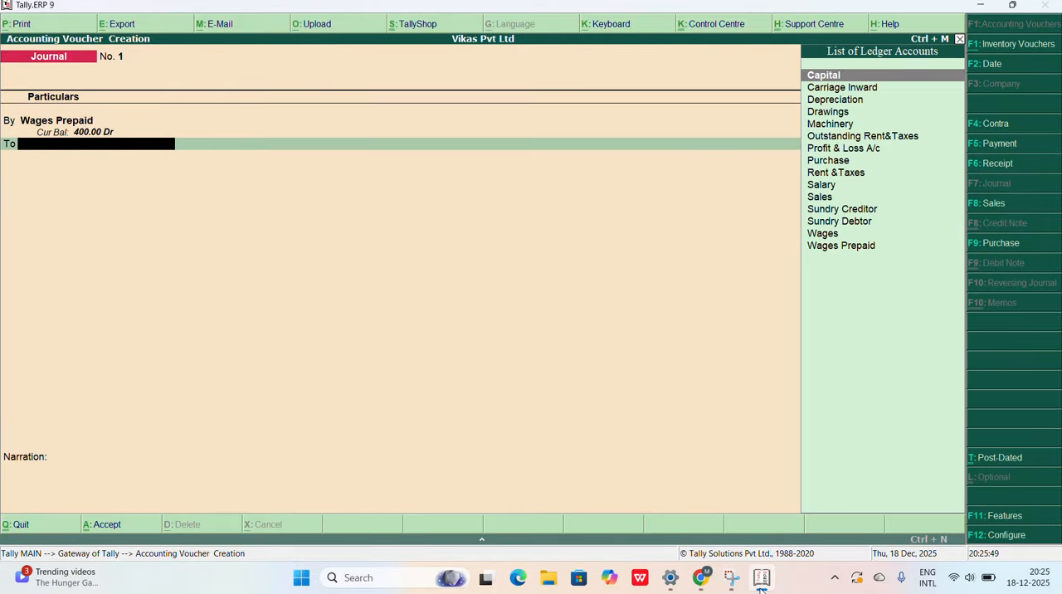
pyautogui.write('W')
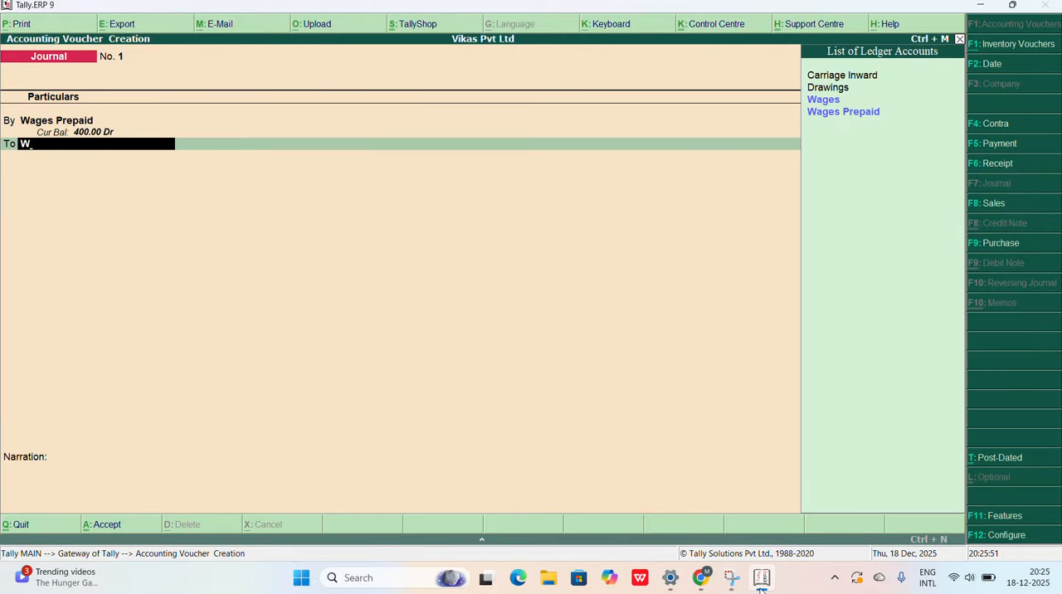
pyautogui.press('Return')
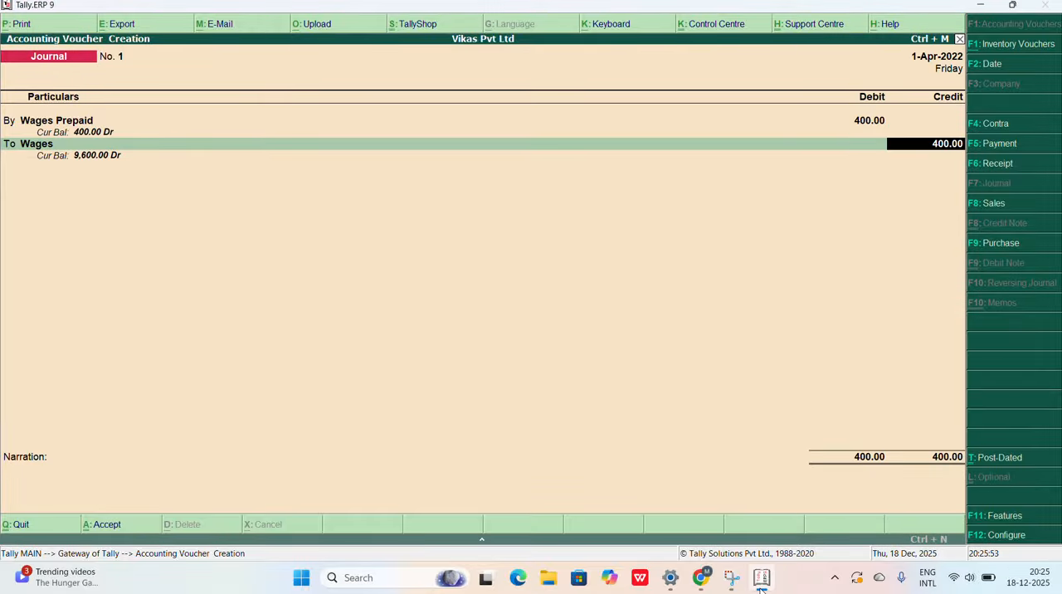
pyautogui.press('Return')
pyautogui.press('Return')
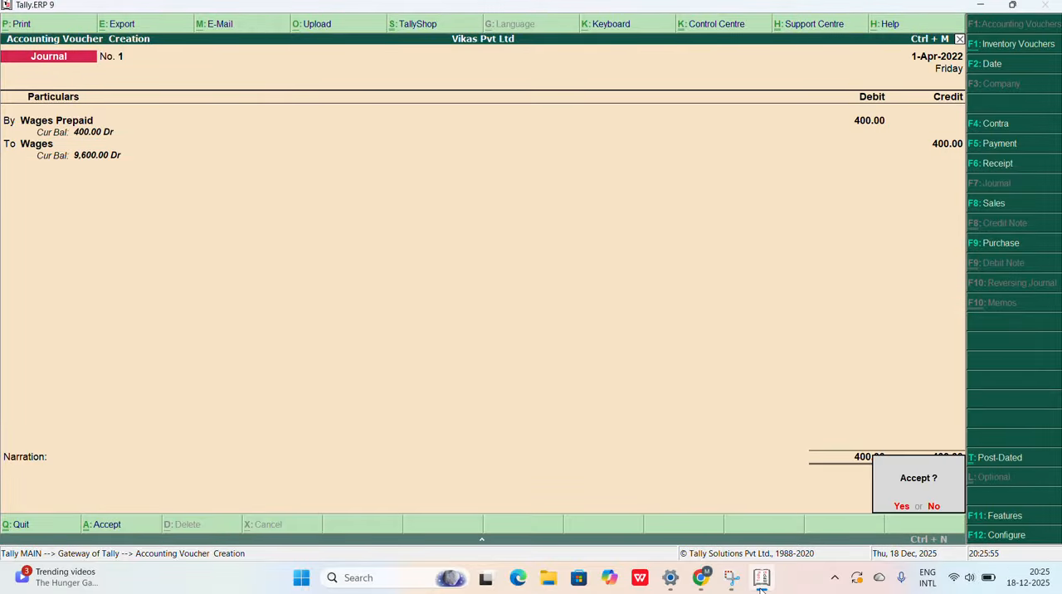
pyautogui.press('Return')
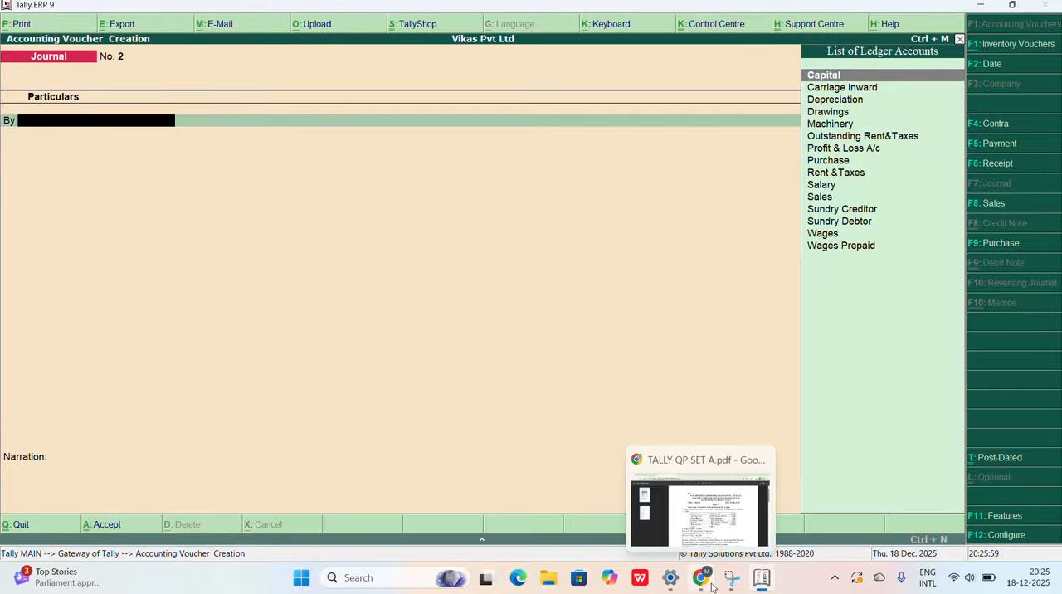
# Step: Check the machinery depreciation adjustment in the Chrome question paper and debit Depreciation with 700 in the next Tally.ERP 9 journal voucher
pyautogui.click(678, 512)
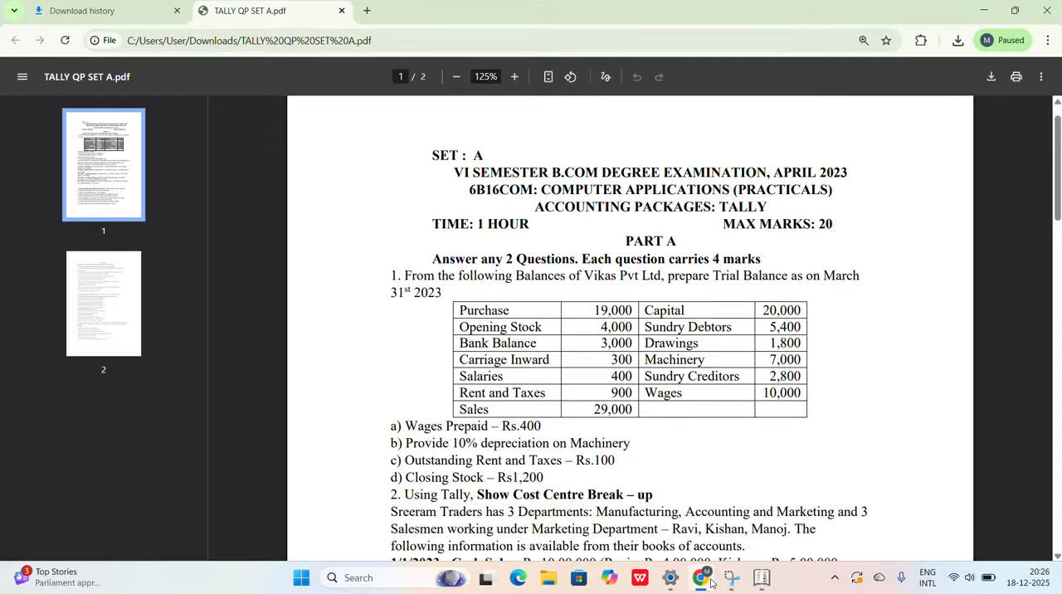
pyautogui.click(763, 578)
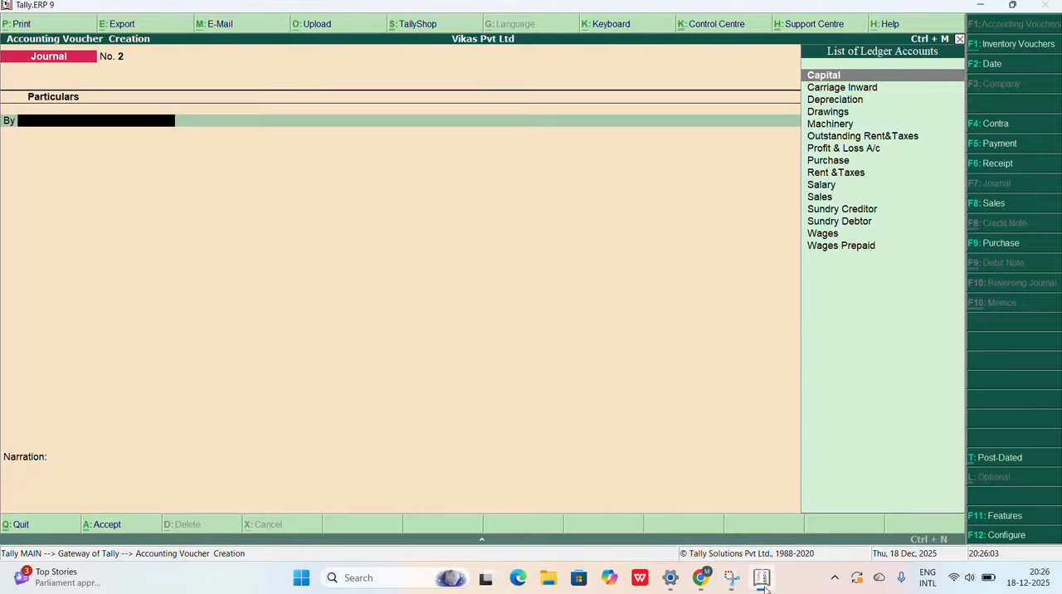
pyautogui.write('De')
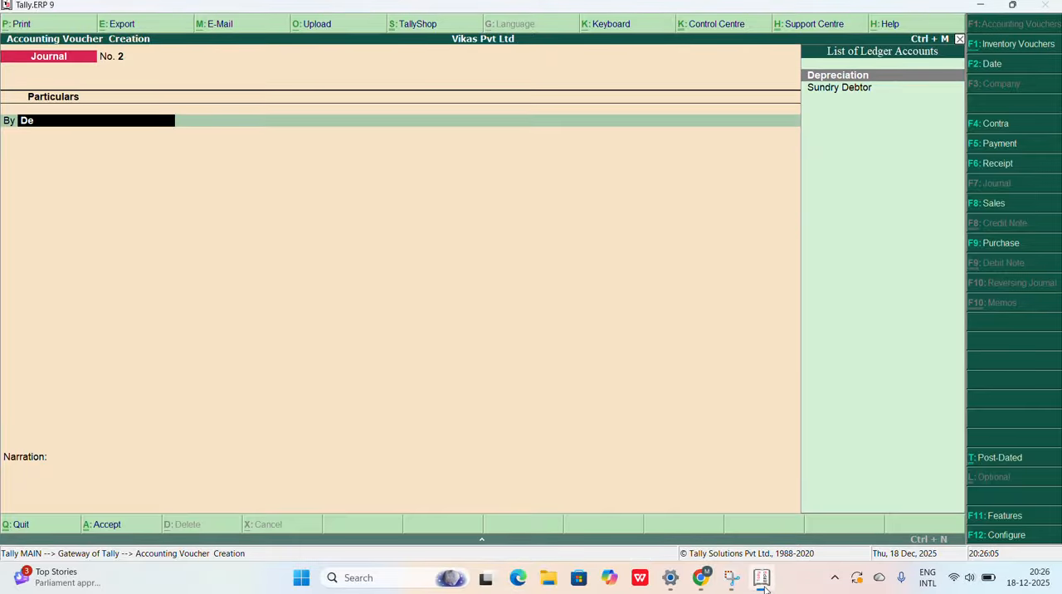
pyautogui.press('Return')
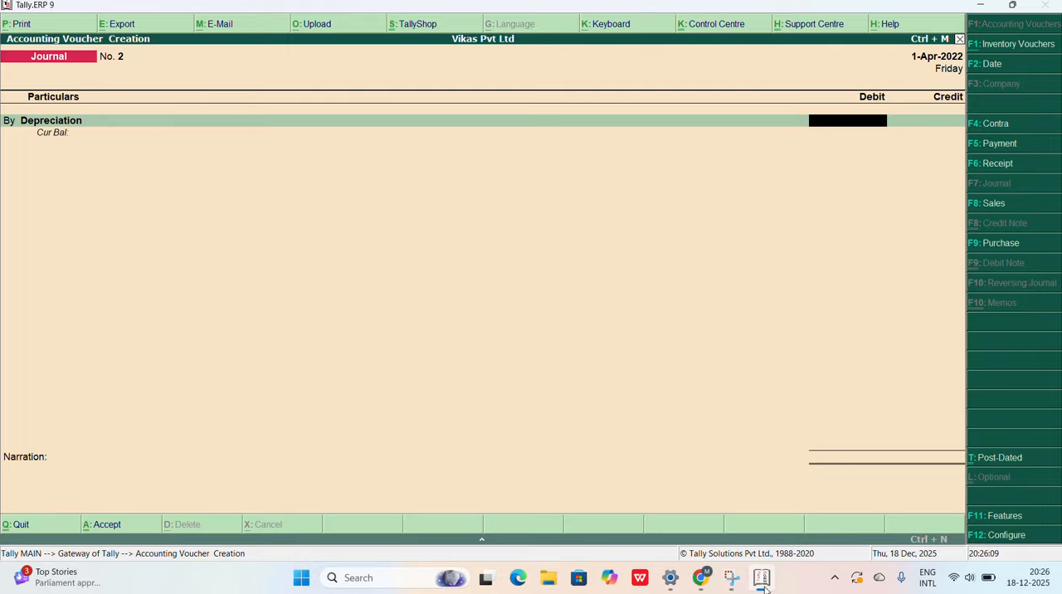
pyautogui.write('700')
pyautogui.press('Return')
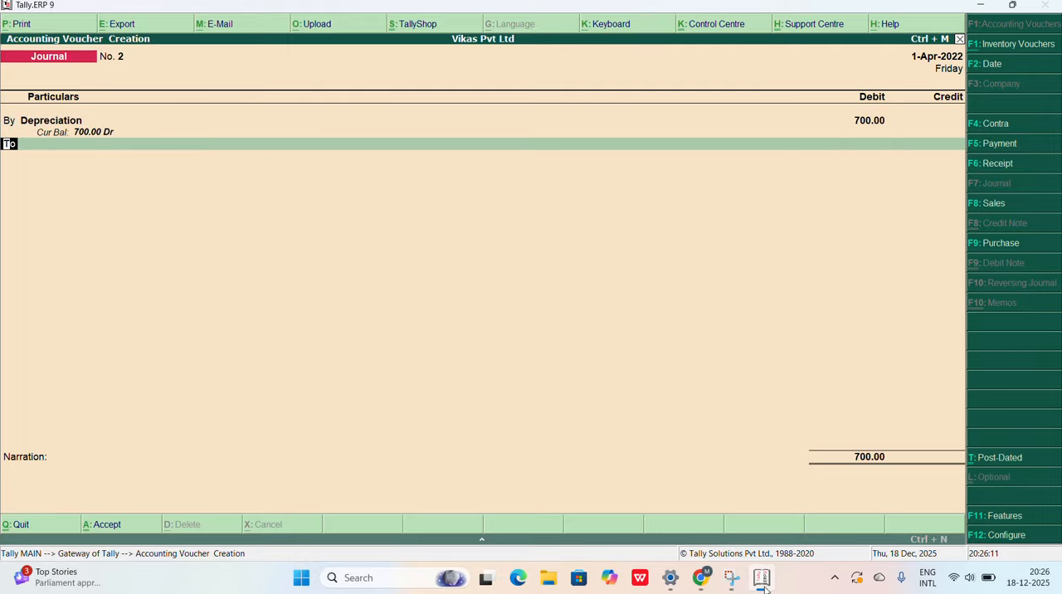
# Step: Credit Machinery with 700 against the depreciation debit and save the journal voucher without a narration
pyautogui.press('Return')
pyautogui.write('Mach')
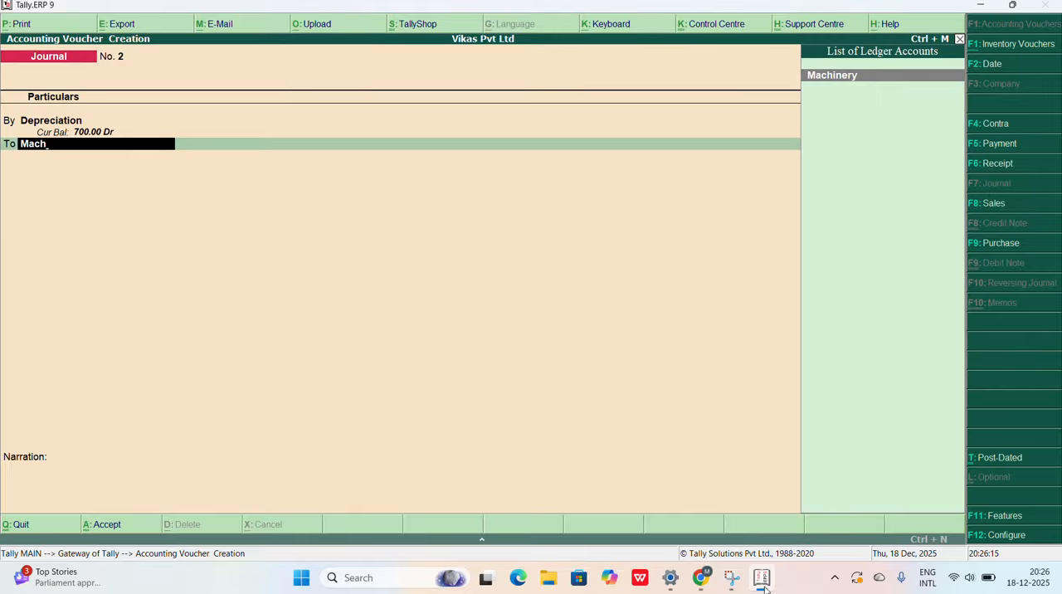
pyautogui.press('Return')
pyautogui.press('Return')
pyautogui.press('Return')
pyautogui.press('Return')
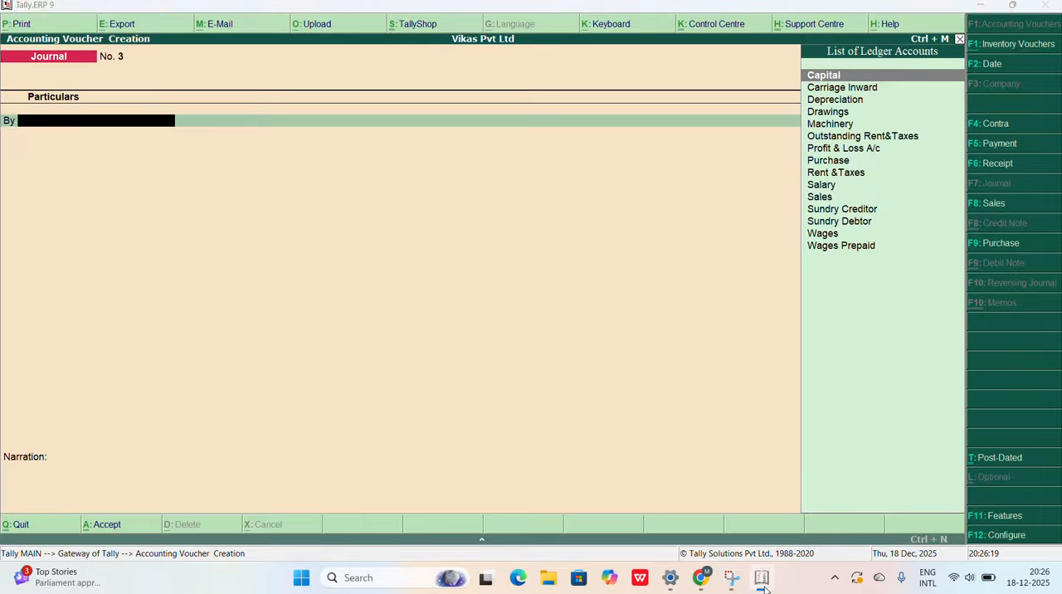
# Step: Check the outstanding rent and taxes adjustment in the Chrome question paper and debit Rent &Taxes with 100 in the next Tally.ERP 9 journal voucher
pyautogui.click(764, 586)
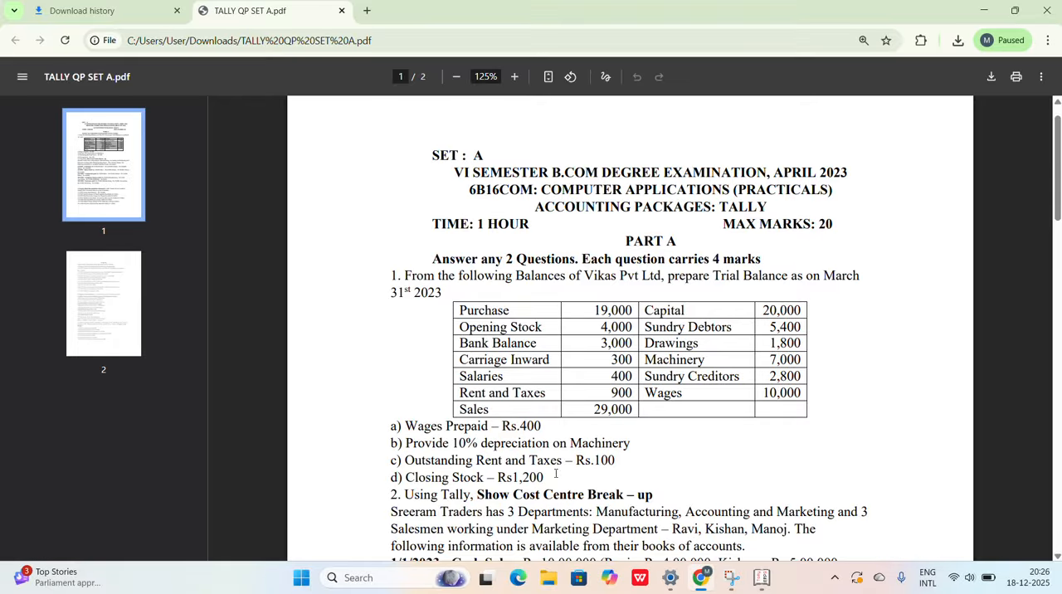
pyautogui.moveTo(750, 589)
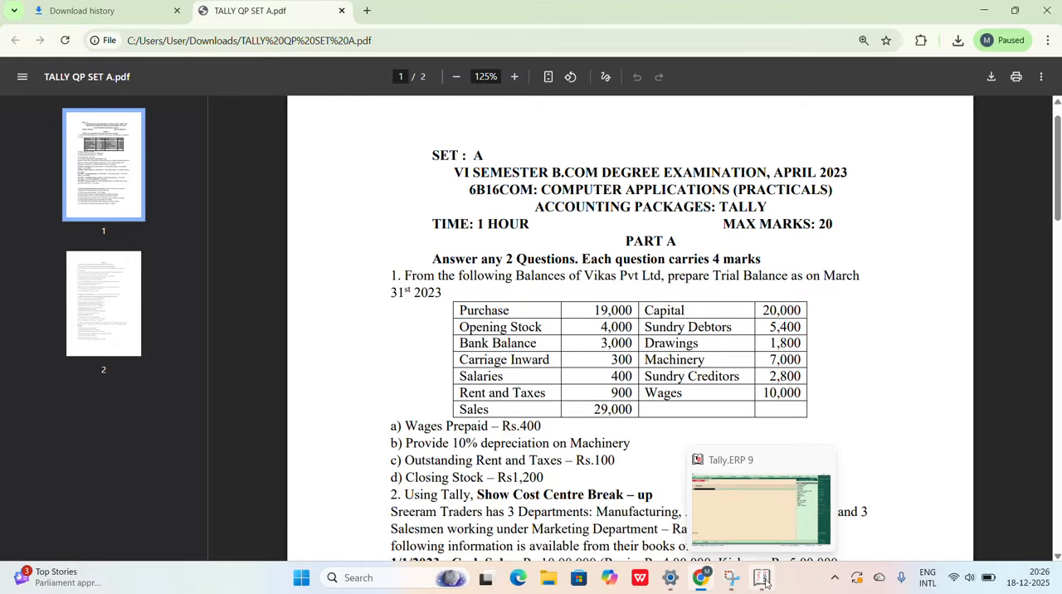
pyautogui.click(759, 586)
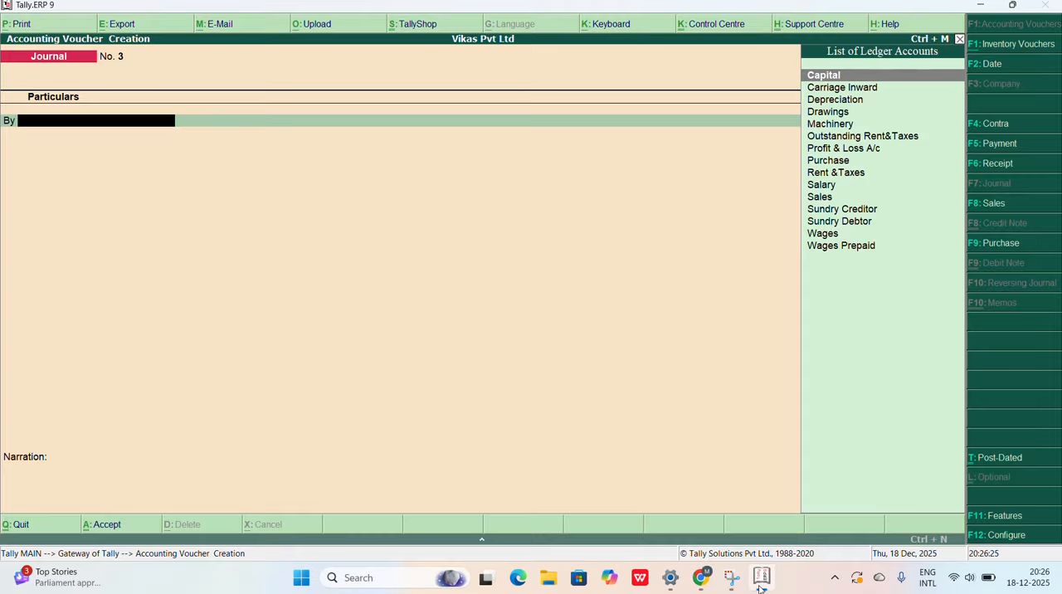
pyautogui.write('re')
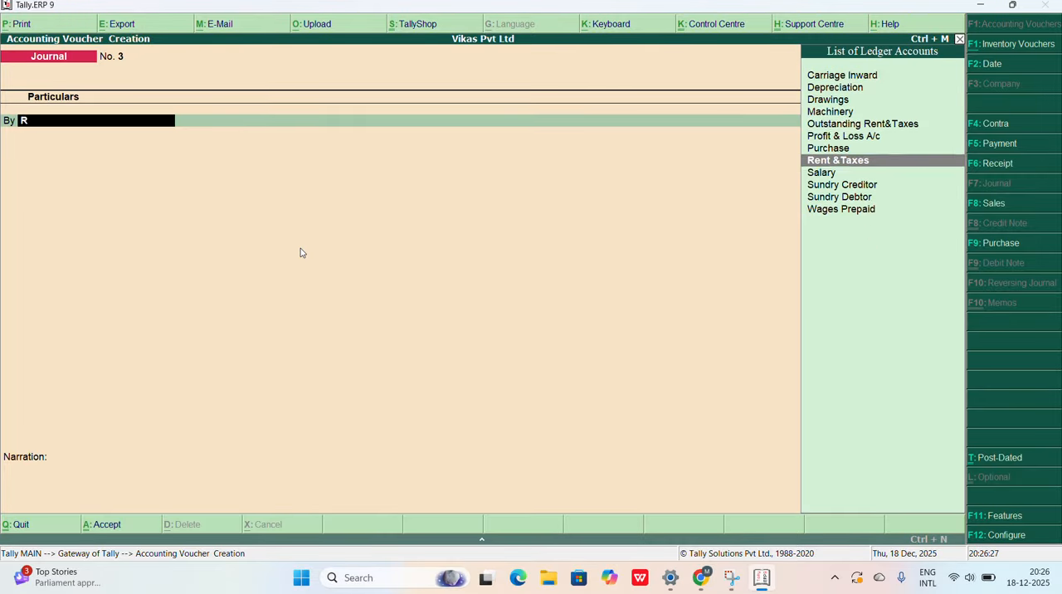
pyautogui.press('Return')
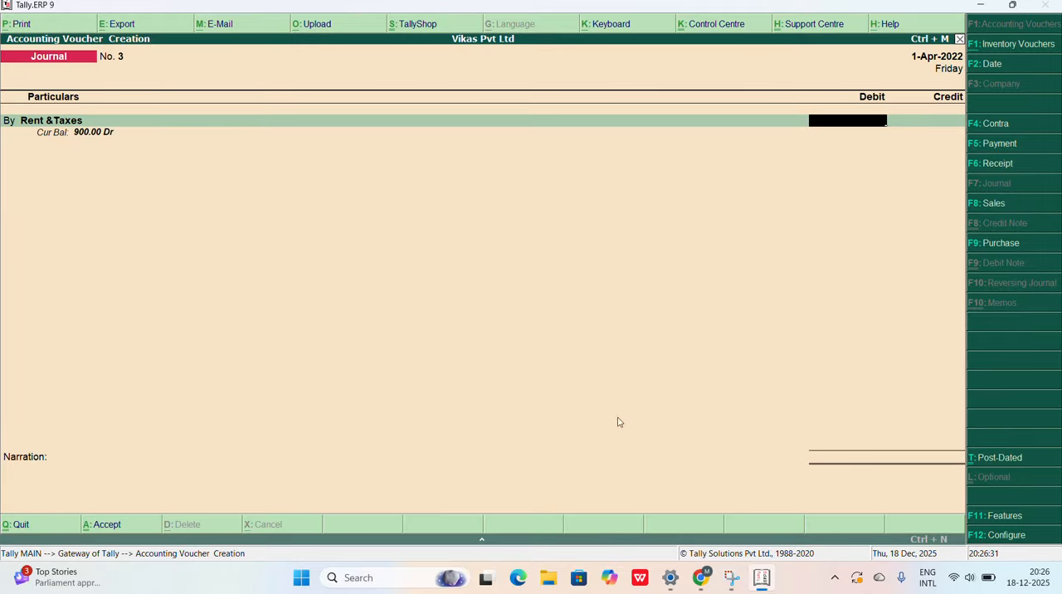
pyautogui.click(698, 589)
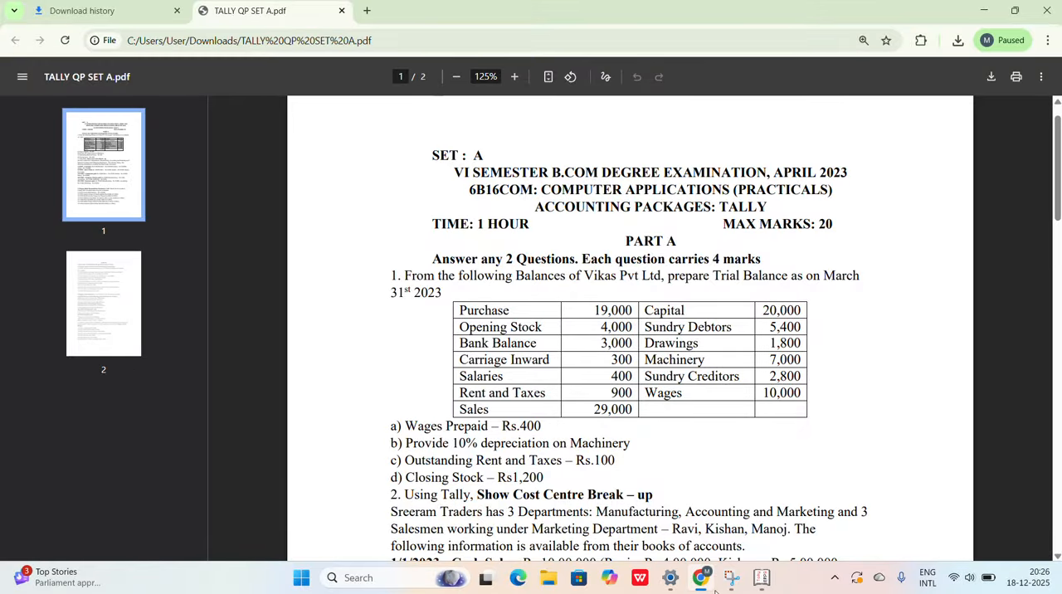
pyautogui.click(760, 579)
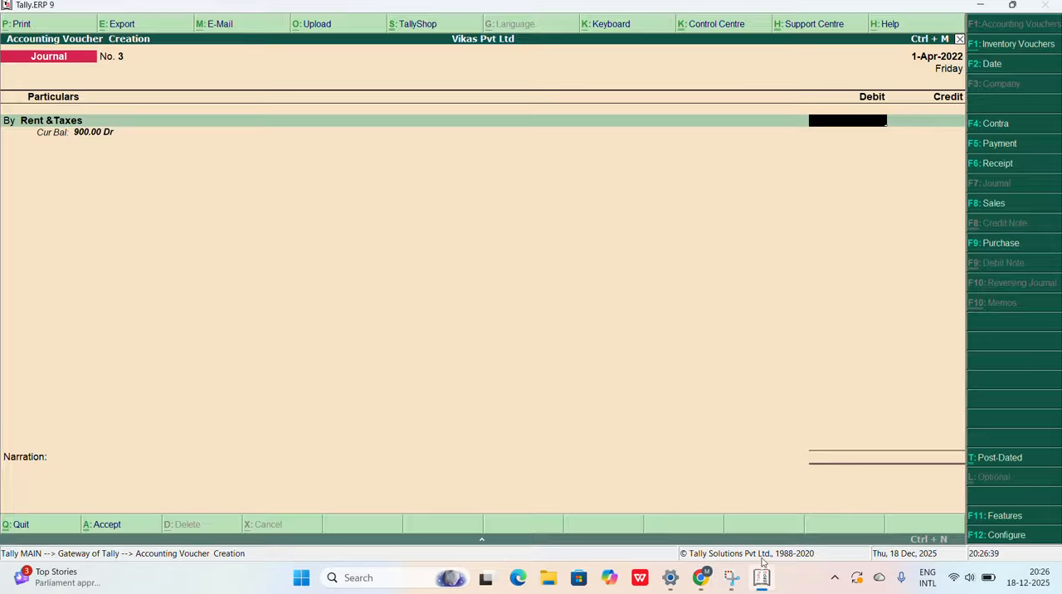
pyautogui.write('100')
pyautogui.press('Return')
pyautogui.press('Return')
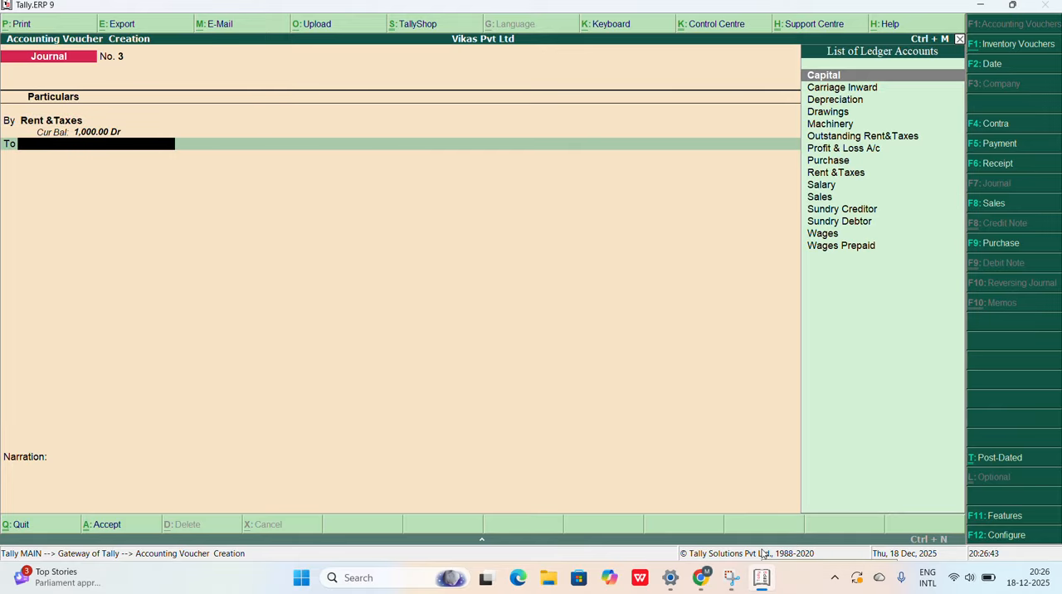
# Step: Credit Outstanding Rent&Taxes with 100 against the Rent &Taxes debit and save the journal voucher without a narration
pyautogui.write('Ou')
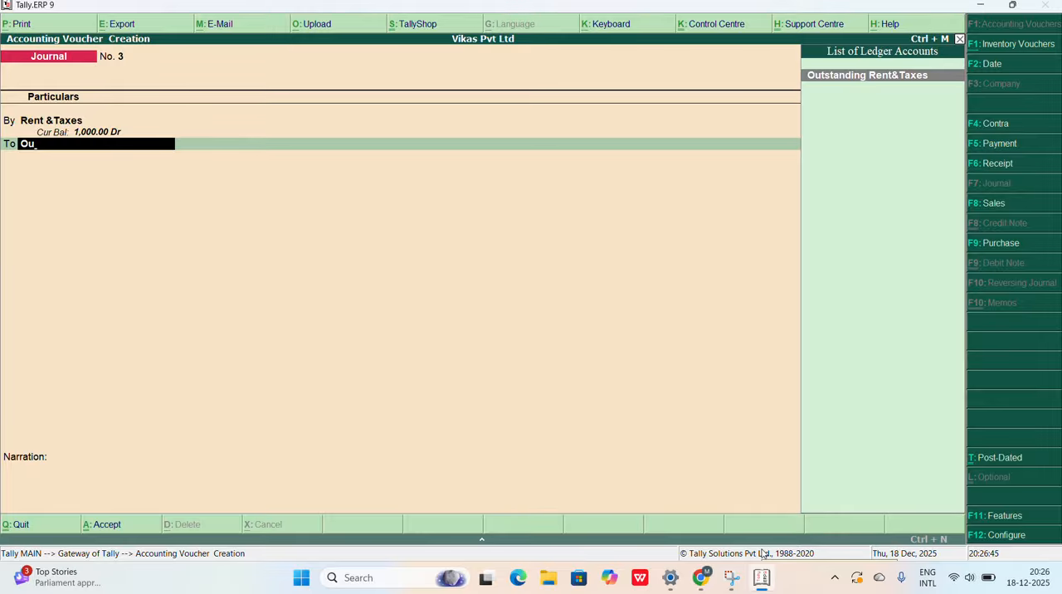
pyautogui.press('Return')
pyautogui.press('Return')
pyautogui.press('Return')
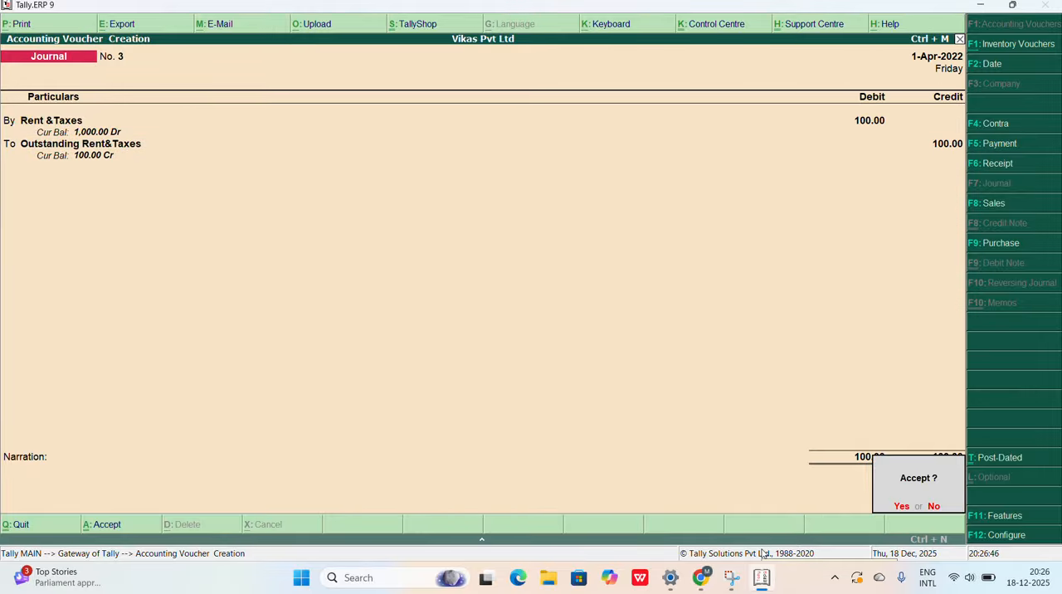
pyautogui.press('Return')
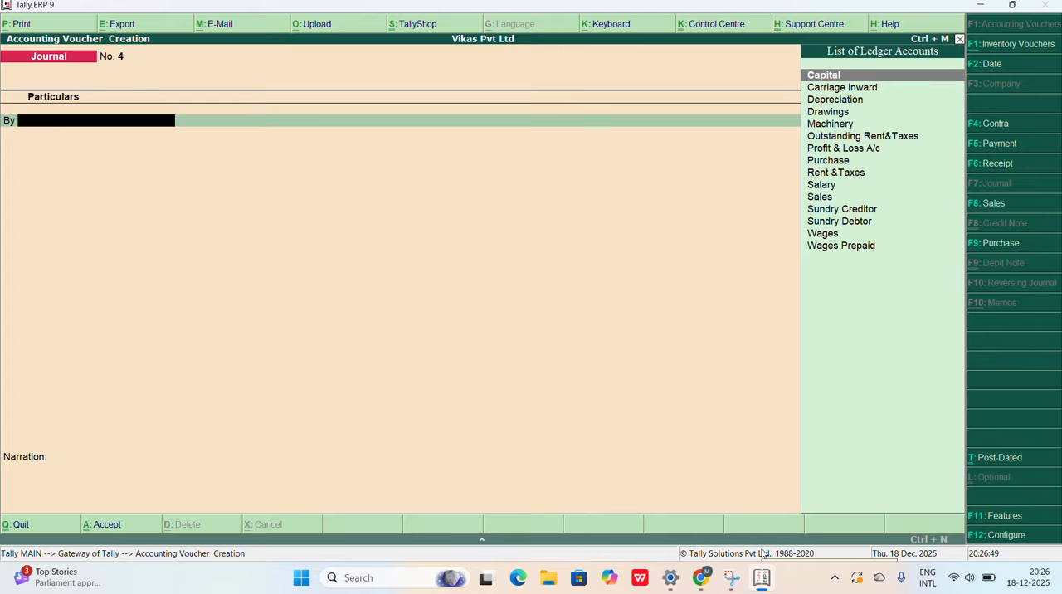
# Step: Check the closing stock adjustment in the Chrome question paper, and quit the blank journal voucher in Tally.ERP 9 to the Gateway of Tally
pyautogui.click(702, 582)
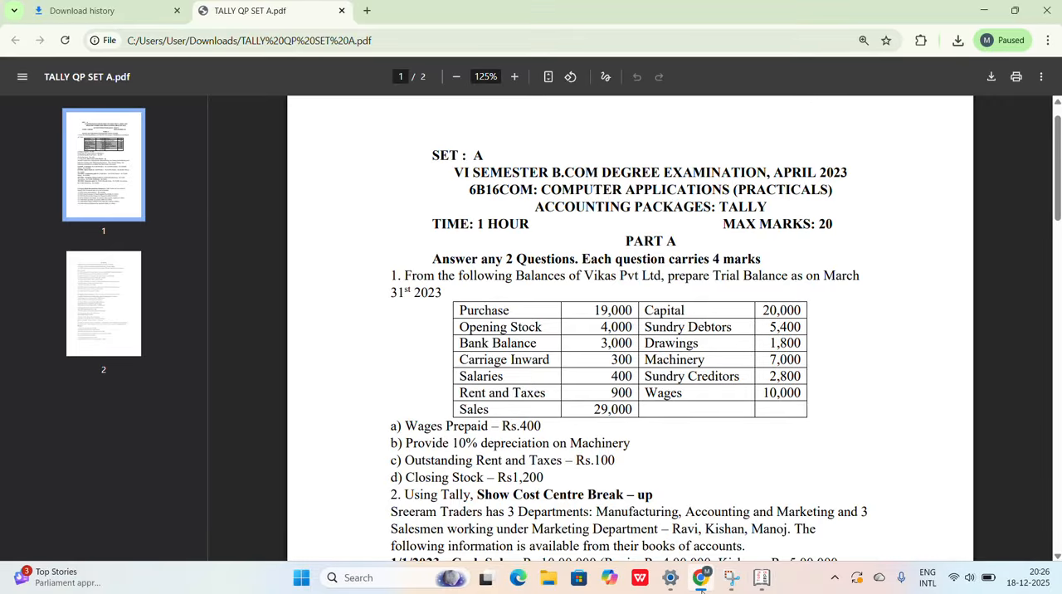
pyautogui.click(701, 581)
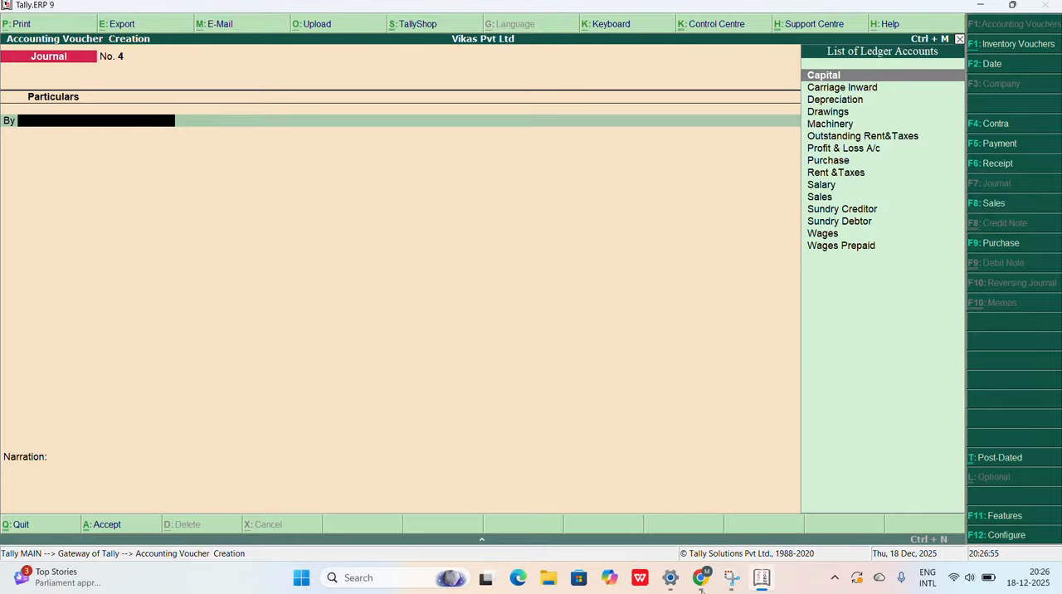
pyautogui.press('Escape')
pyautogui.press('y')
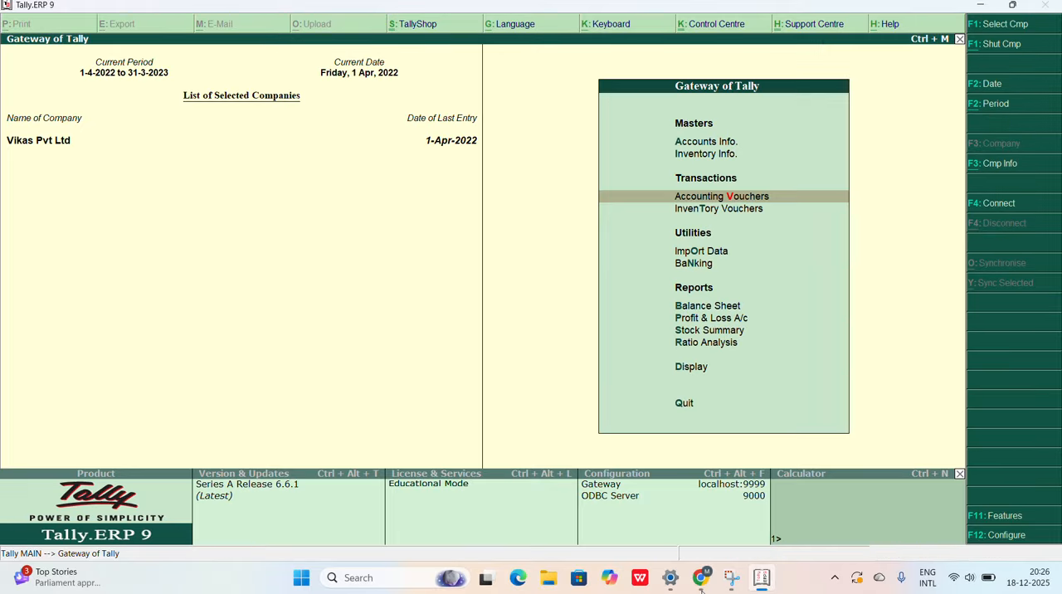
# Step: Open the single-ledger alteration list for Vikas Pvt Ltd from the ledger masters under Accounts Info
pyautogui.press('Up')
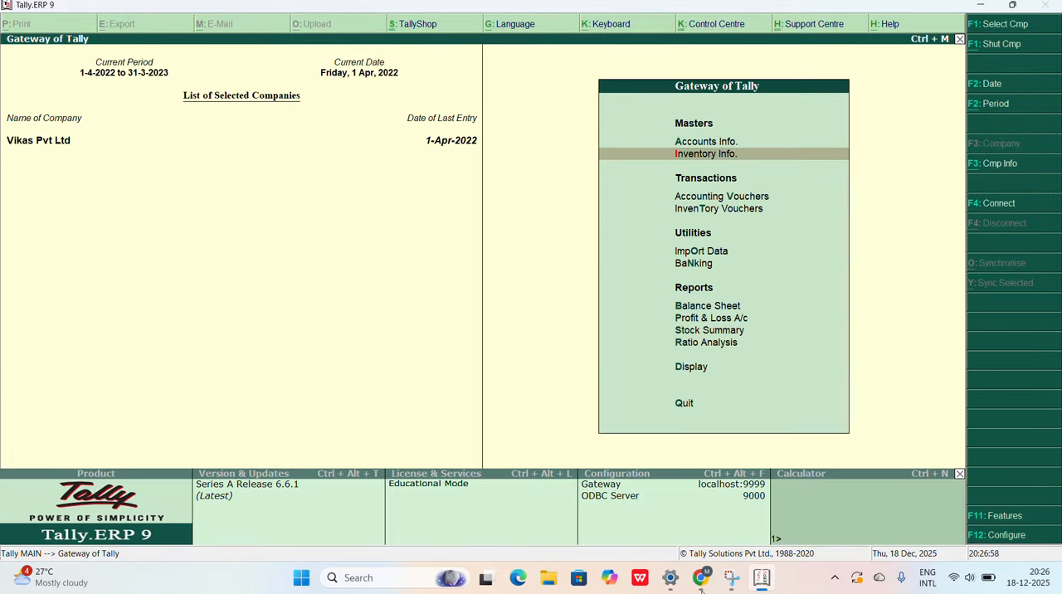
pyautogui.press('Up')
pyautogui.press('Return')
pyautogui.press('Down')
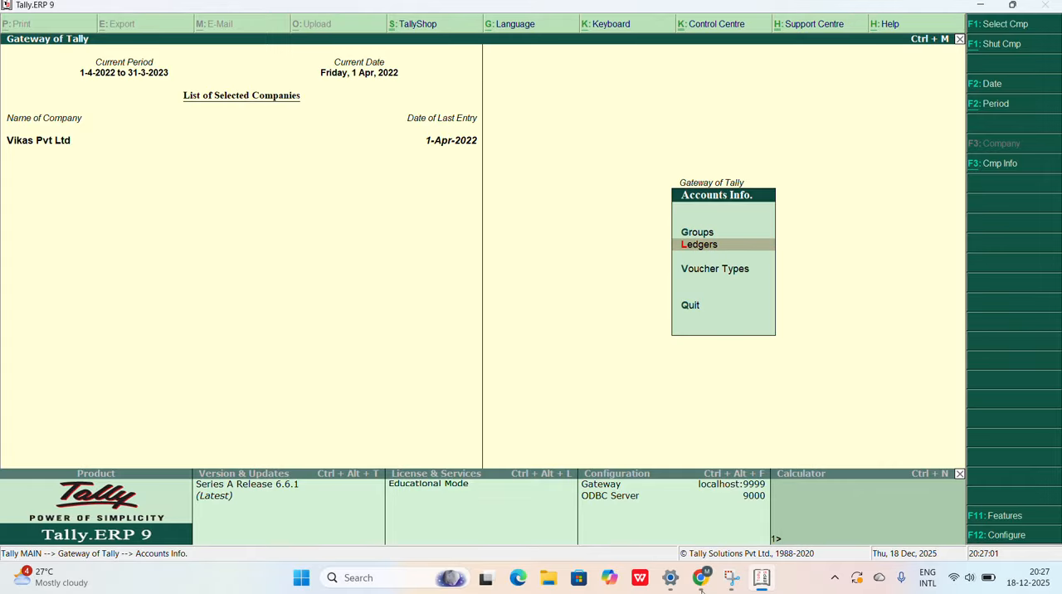
pyautogui.press('Return')
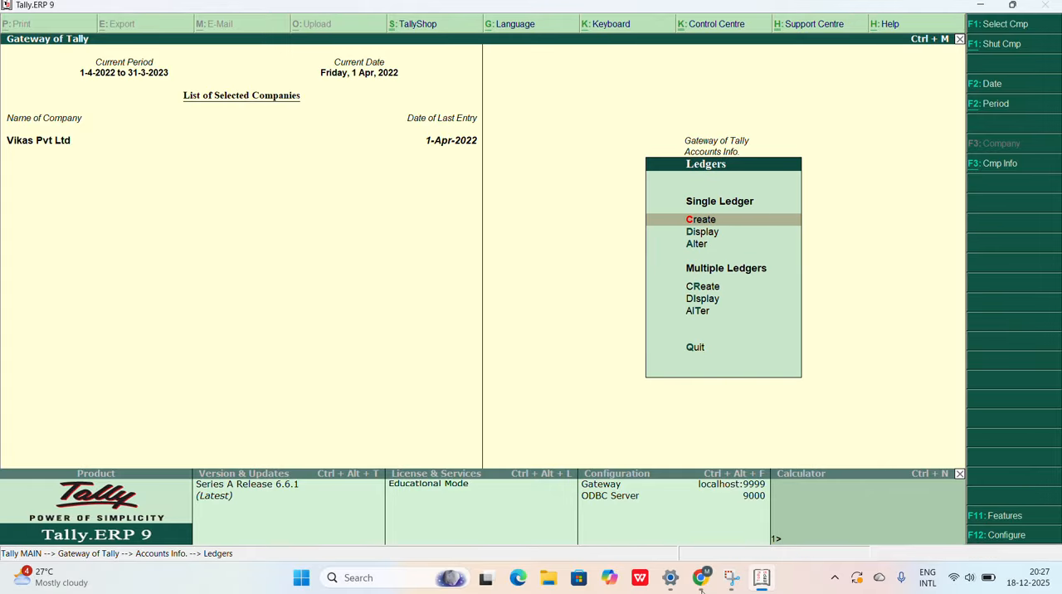
pyautogui.press('Down')
pyautogui.press('Down')
pyautogui.press('Return')
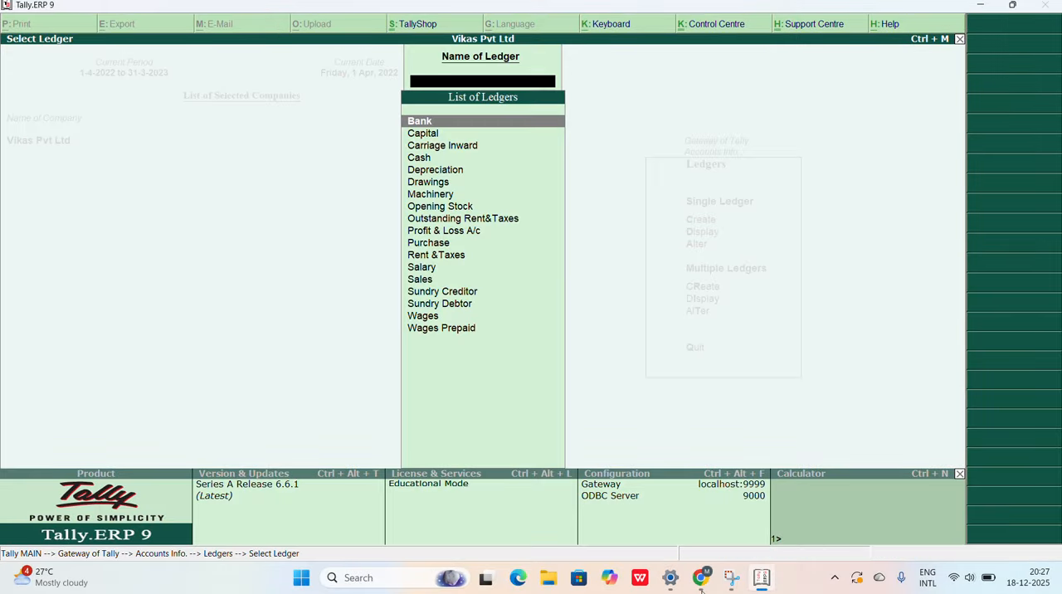
# Step: Open the Opening Stock ledger of Vikas Pvt Ltd for alteration
pyautogui.press('Down')
pyautogui.press('Down')
pyautogui.press('Down')
pyautogui.press('Down')
pyautogui.press('Down')
pyautogui.press('Down')
pyautogui.press('Down')
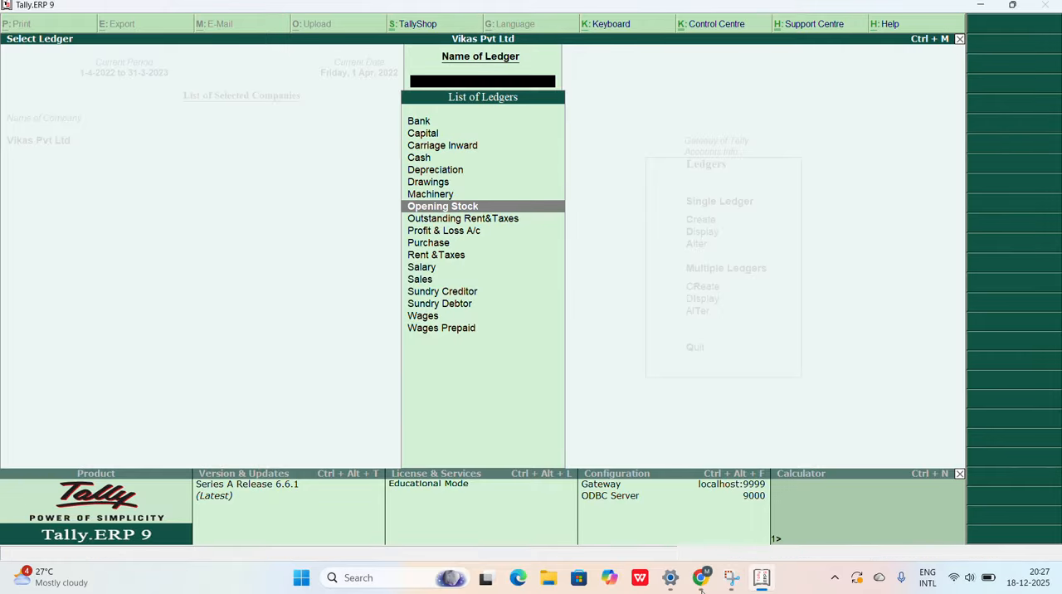
pyautogui.press('Return')
# Step: Keep the Opening Stock ledger's existing details and set its closing balance date to 31-3-2023
pyautogui.press('Return')
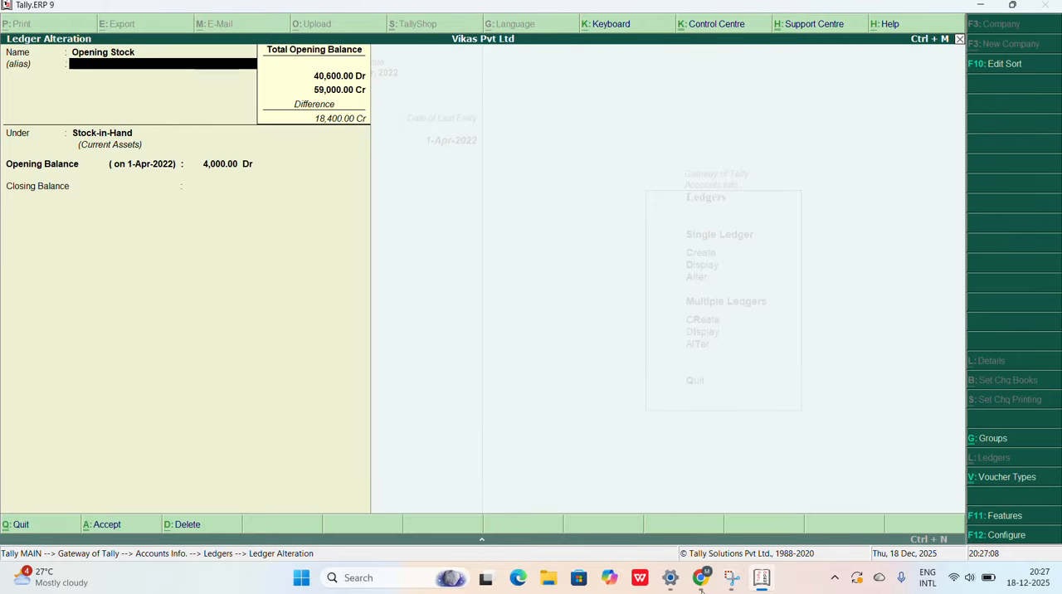
pyautogui.press('Return')
pyautogui.press('Return')
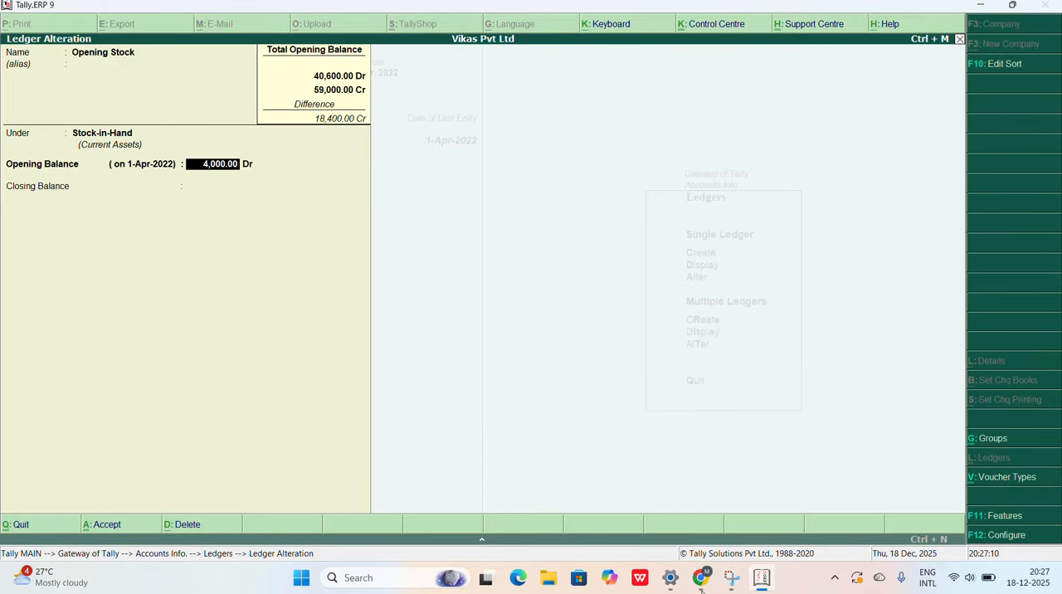
pyautogui.press('Return')
pyautogui.press('Return')
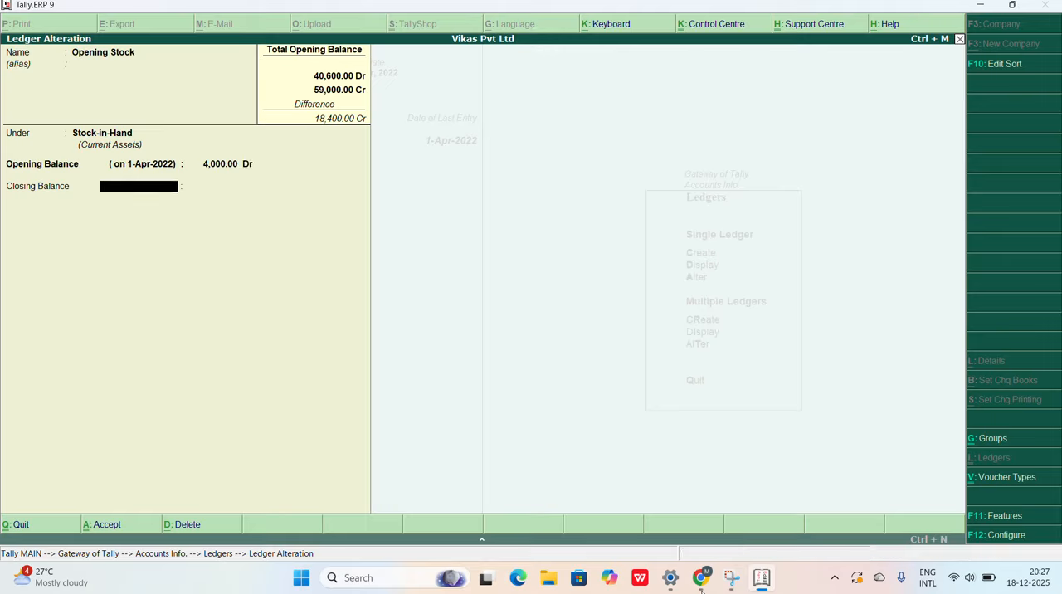
pyautogui.write('31-3')
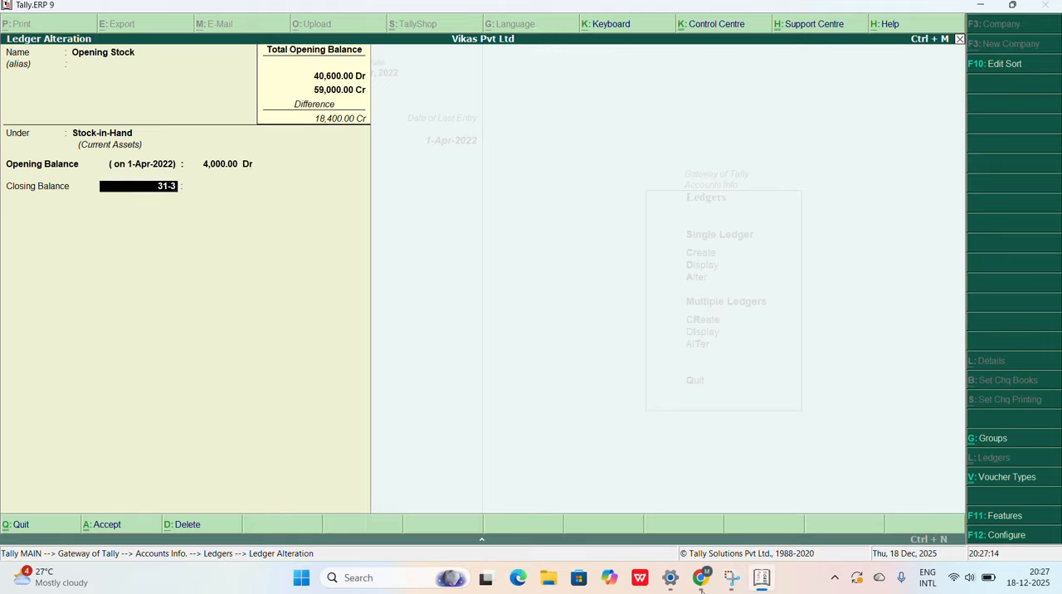
pyautogui.write('-2023')
pyautogui.press('Return')
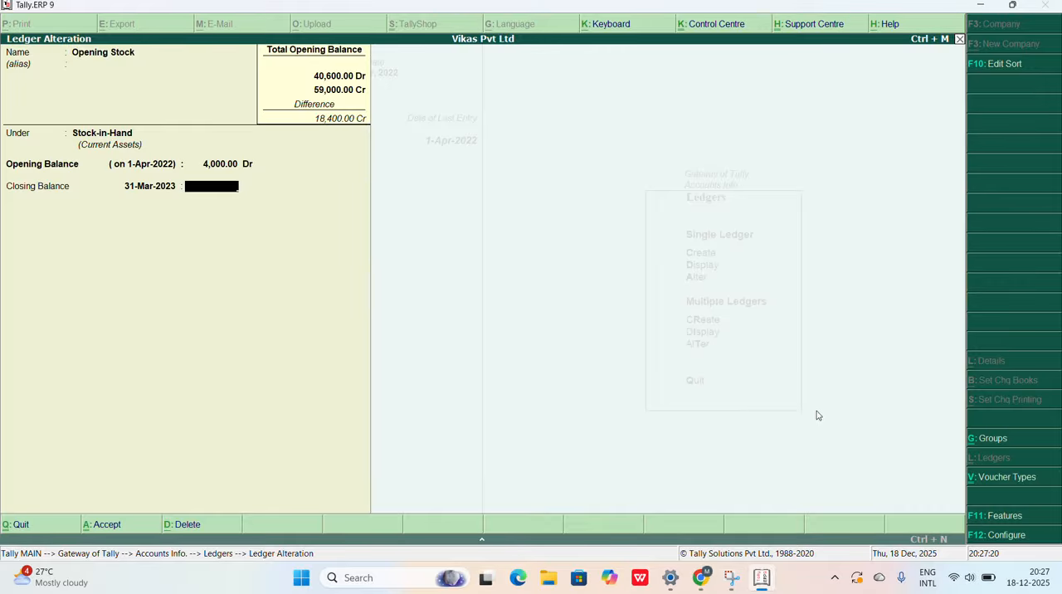
# Step: Check the closing stock in the Chrome question paper, enter 1,200 Dr as the Tally.ERP 9 closing balance and save the Opening Stock ledger
pyautogui.click(702, 581)
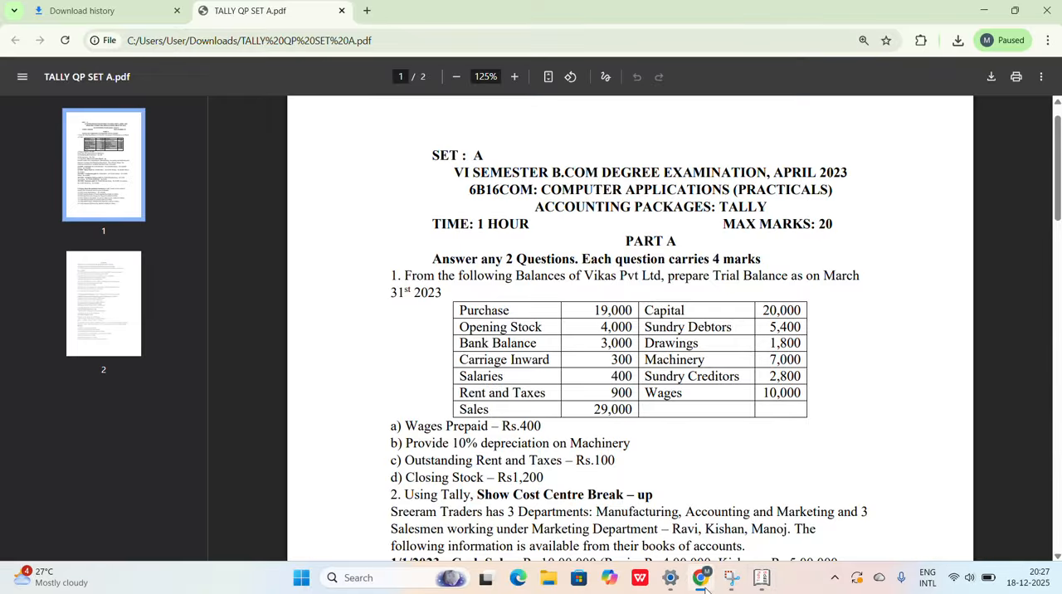
pyautogui.click(702, 580)
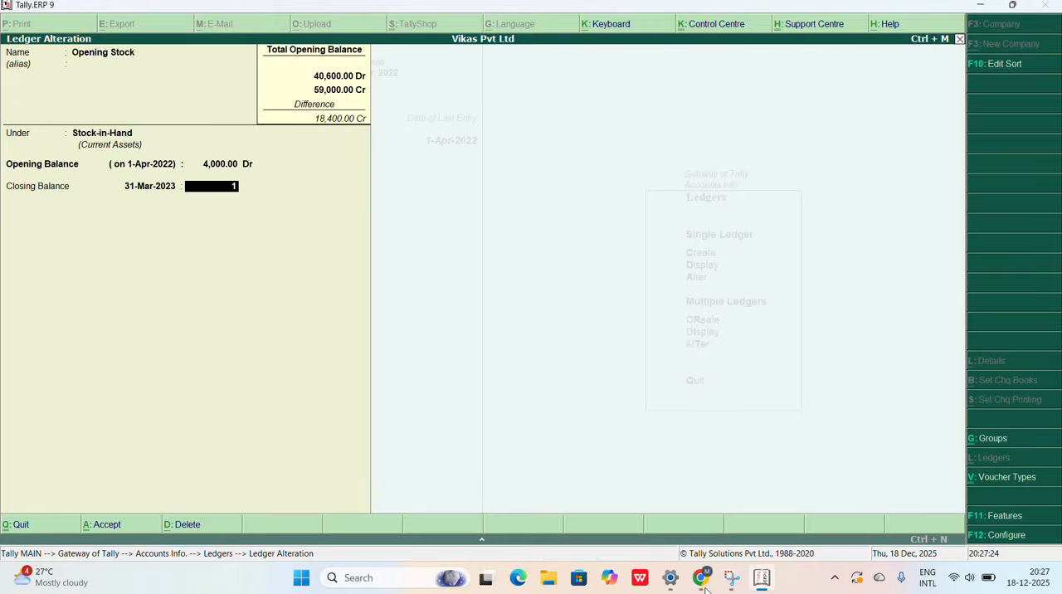
pyautogui.write('200')
pyautogui.press('Return')
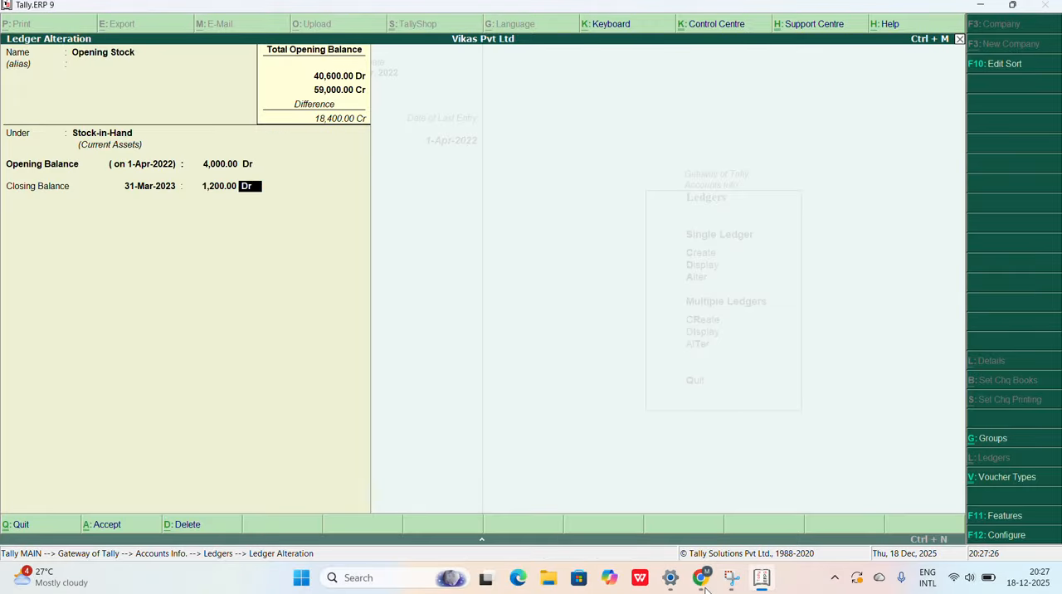
pyautogui.press('Return')
pyautogui.press('Return')
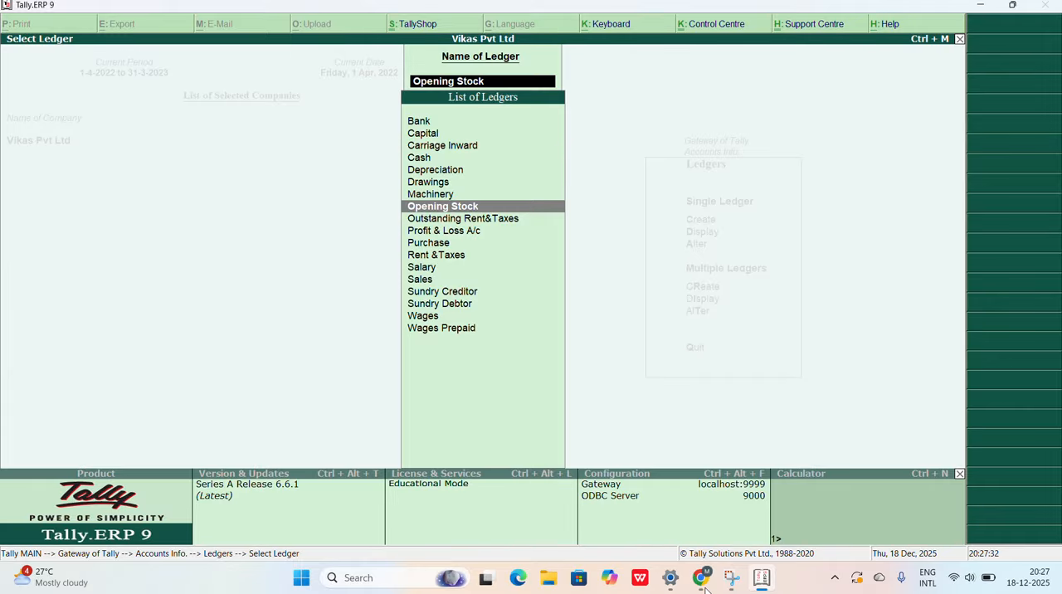
# Step: Leave ledger alteration and return to the Gateway of Tally
pyautogui.press('Escape')
pyautogui.press('Escape')
pyautogui.press('Escape')
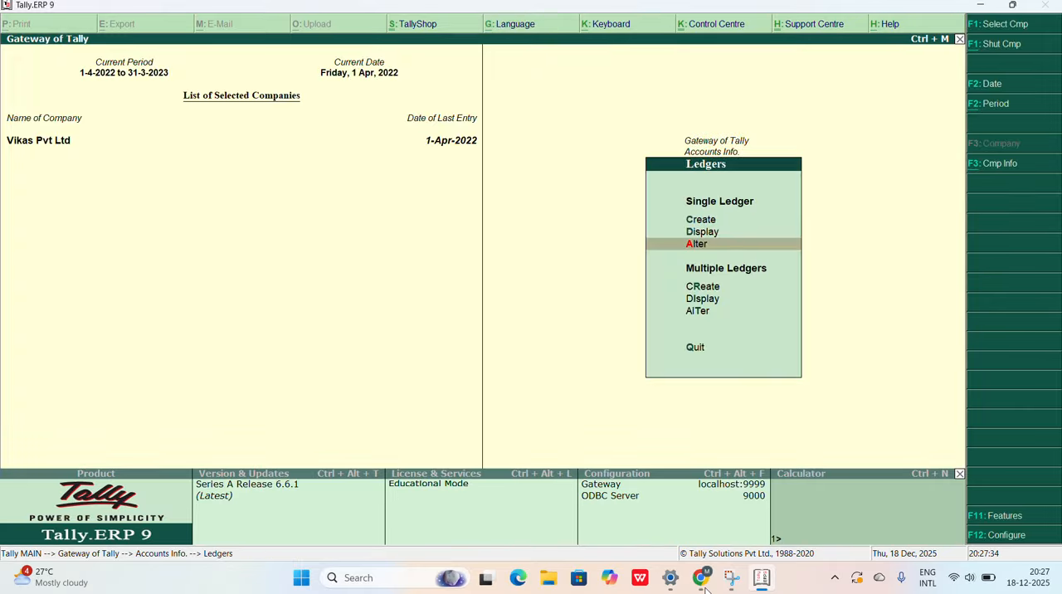
pyautogui.press('Escape')
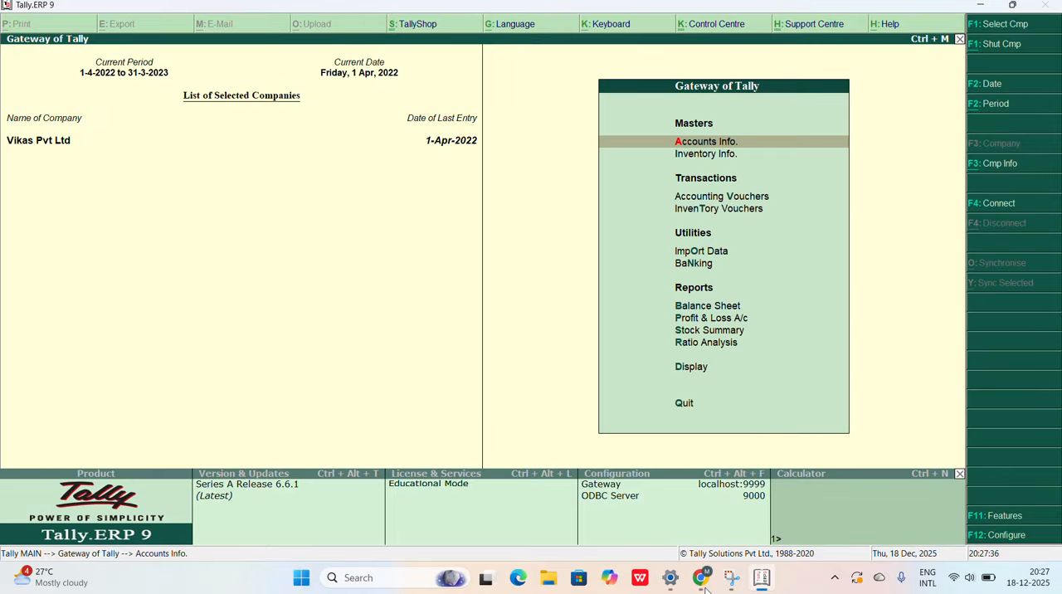
# Step: Open the Trial Balance report for Vikas Pvt Ltd from the Gateway of Tally's display reports
pyautogui.press('Down')
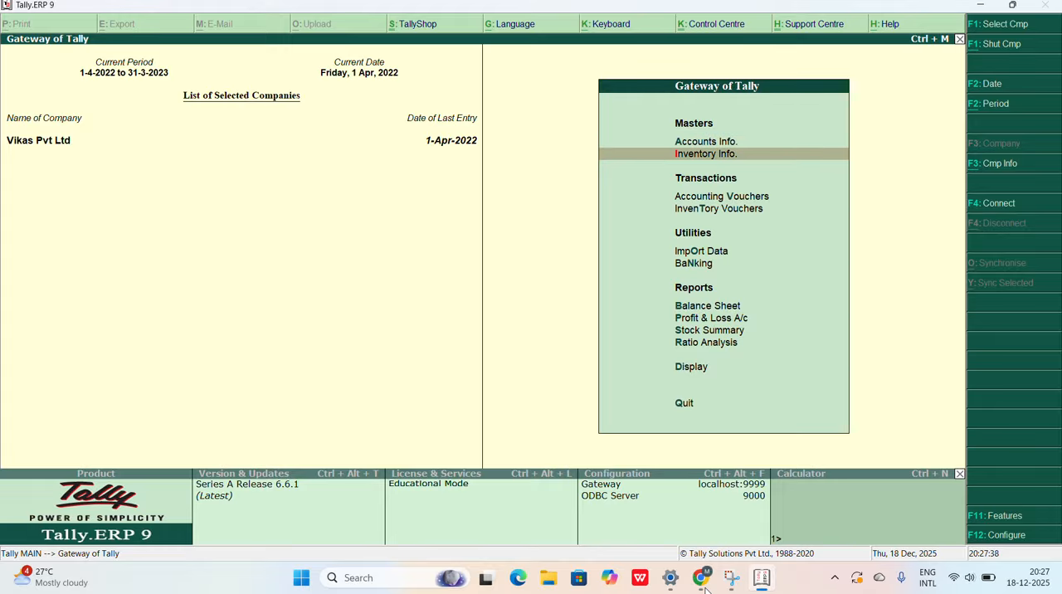
pyautogui.press('Down')
pyautogui.press('Down')
pyautogui.press('Down')
pyautogui.press('Down')
pyautogui.press('Down')
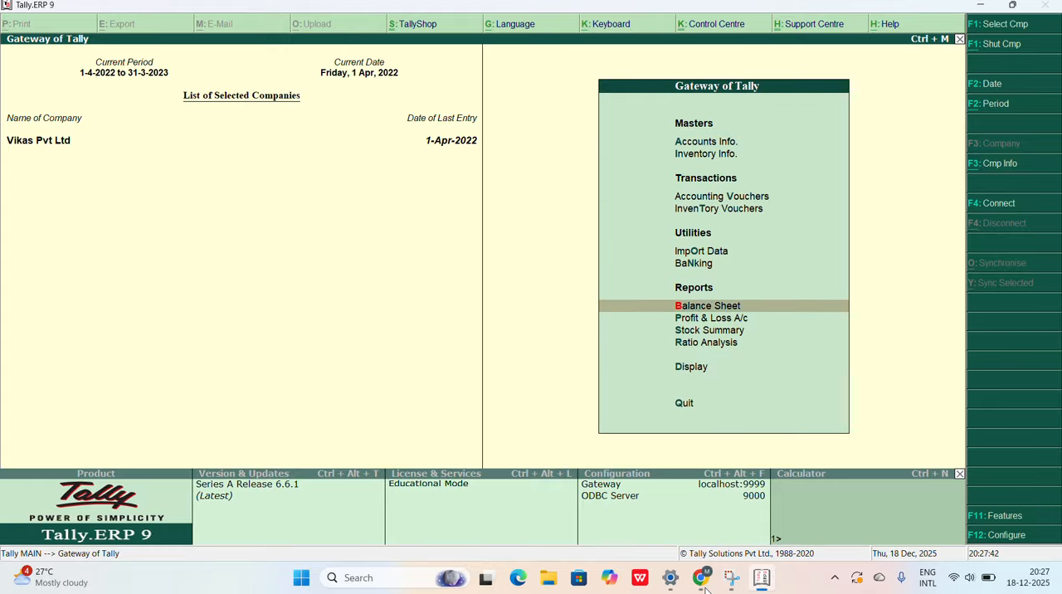
pyautogui.press('Down')
pyautogui.press('Down')
pyautogui.press('Down')
pyautogui.press('Down')
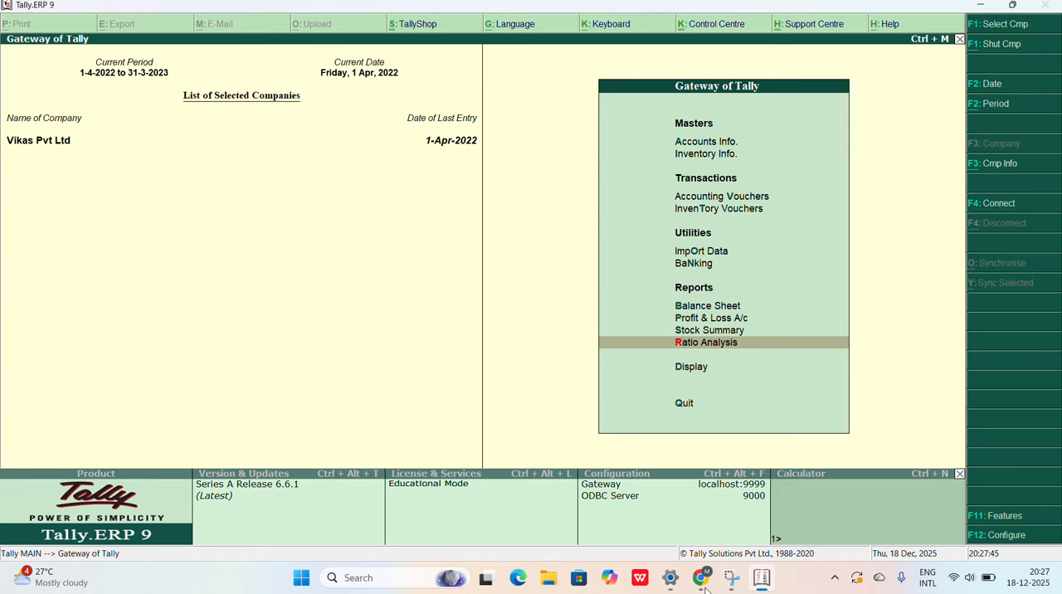
pyautogui.press('Return')
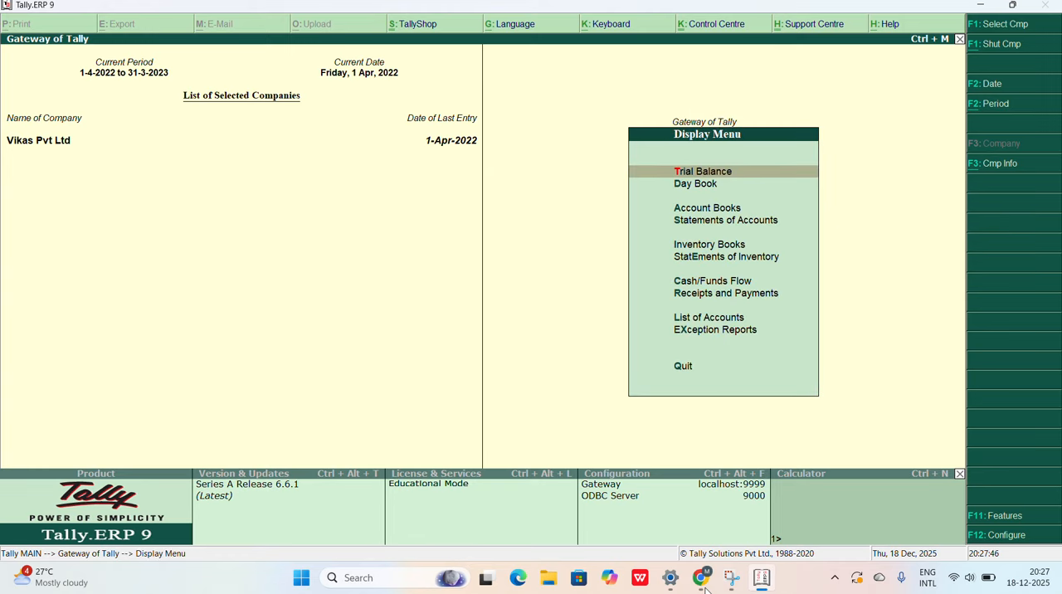
pyautogui.press('Return')
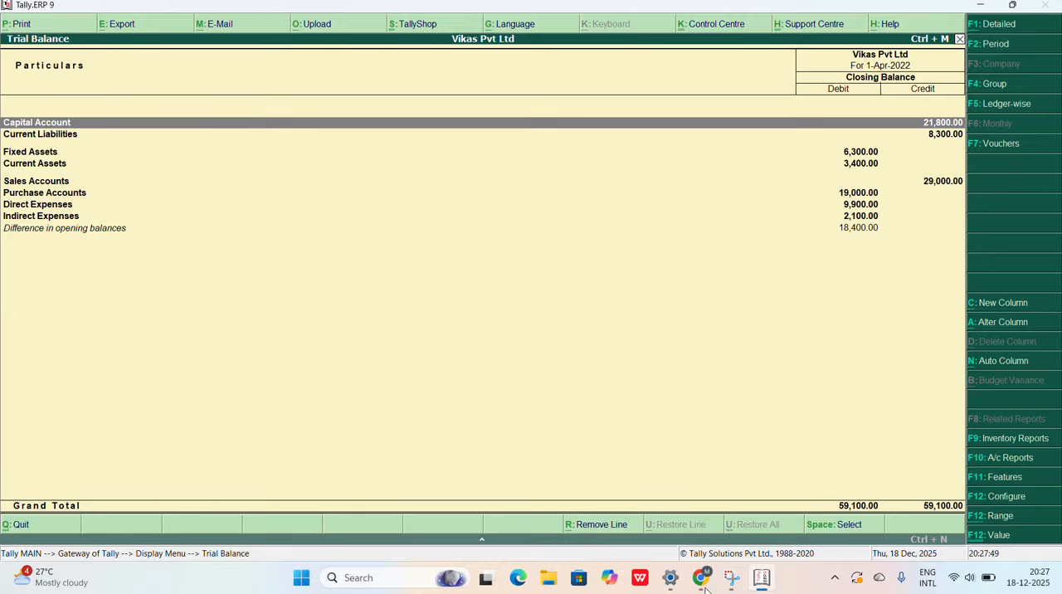